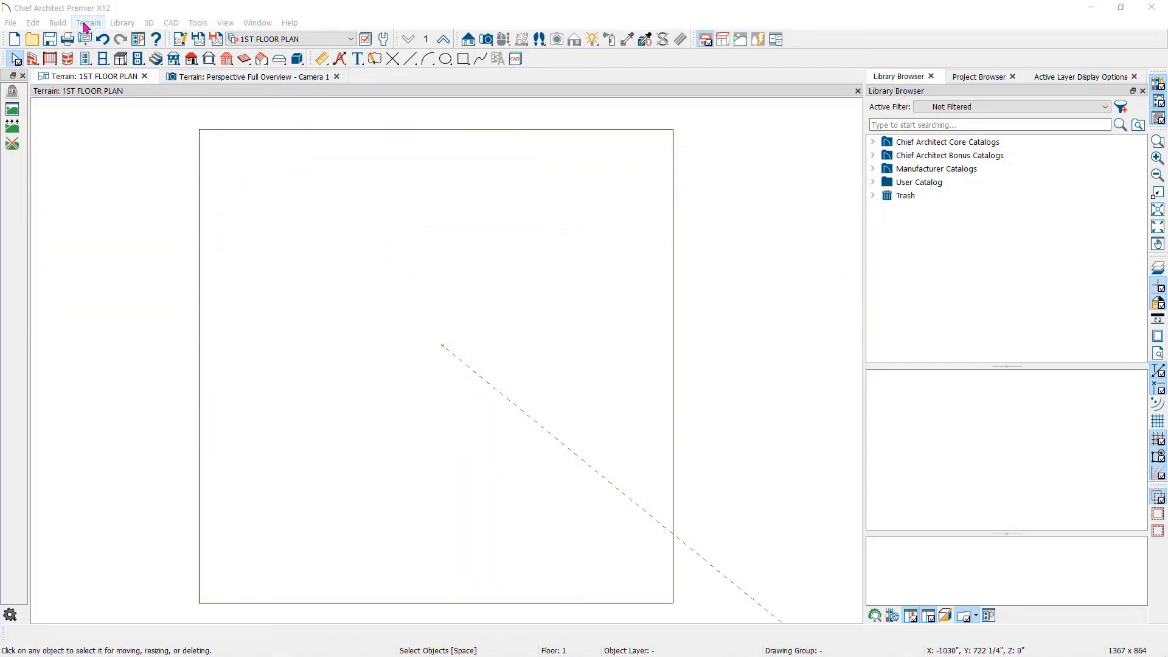
# Step: Start a Terrain Break from Terrain > Elevation Data and bring up the terrain tools
pyautogui.click(85, 23)
pyautogui.moveTo(87, 113)
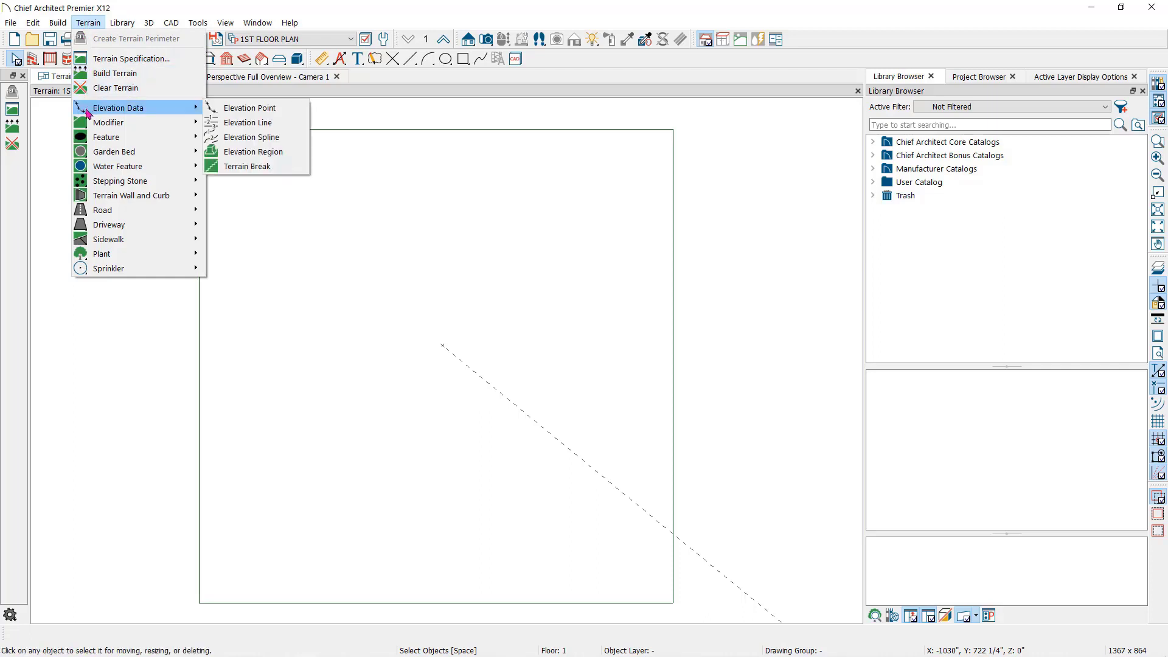
pyautogui.click(239, 167)
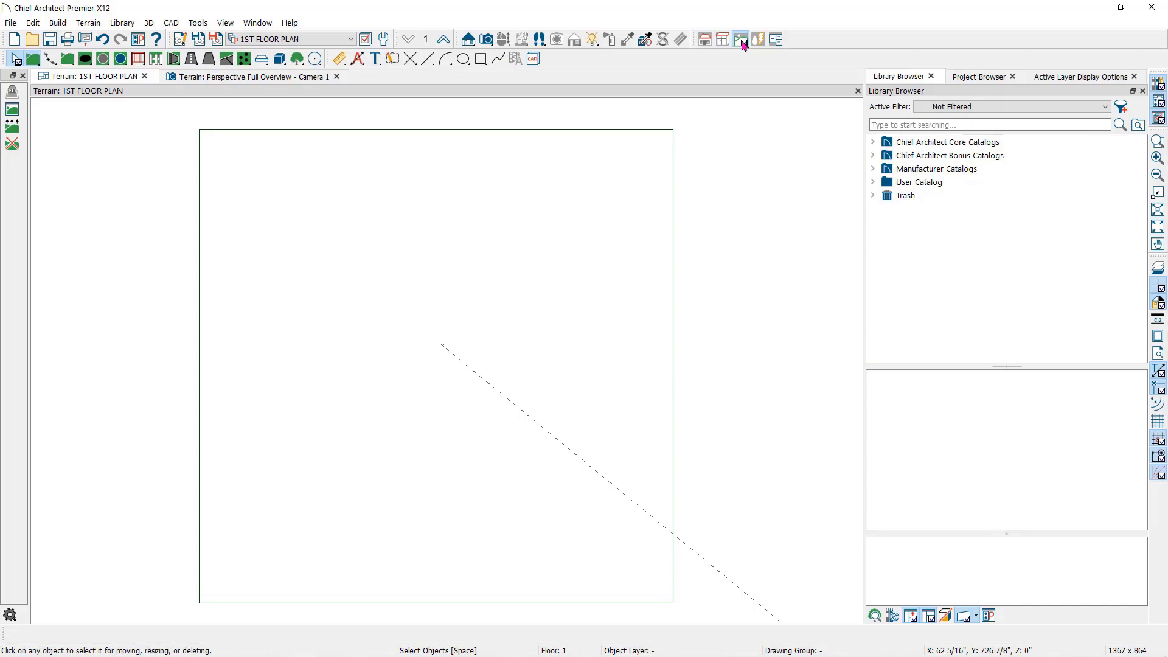
pyautogui.click(742, 44)
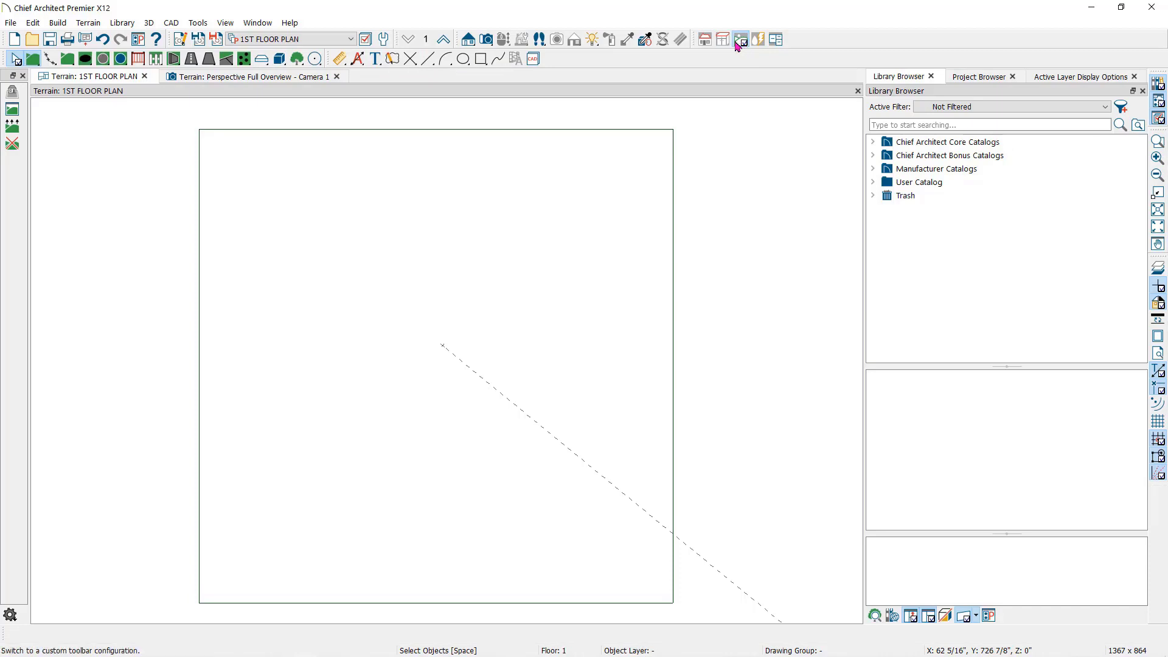
# Step: Place an elevation point with elevation 10 near the upper-left of the terrain
pyautogui.click(49, 60)
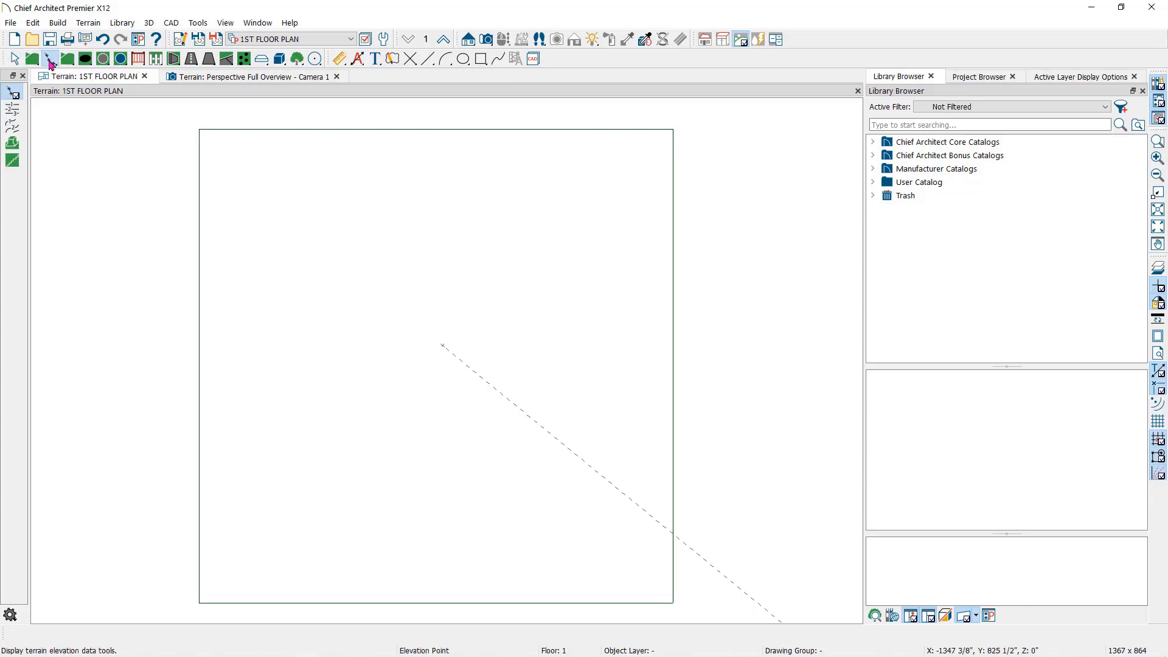
pyautogui.click(12, 94)
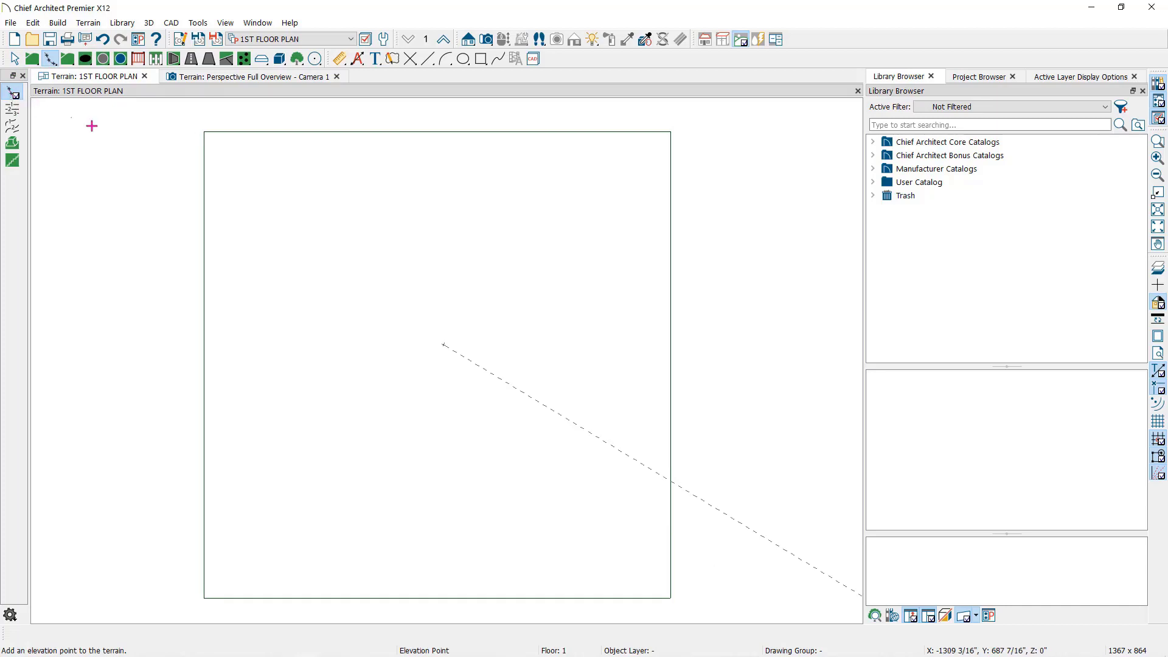
pyautogui.click(304, 226)
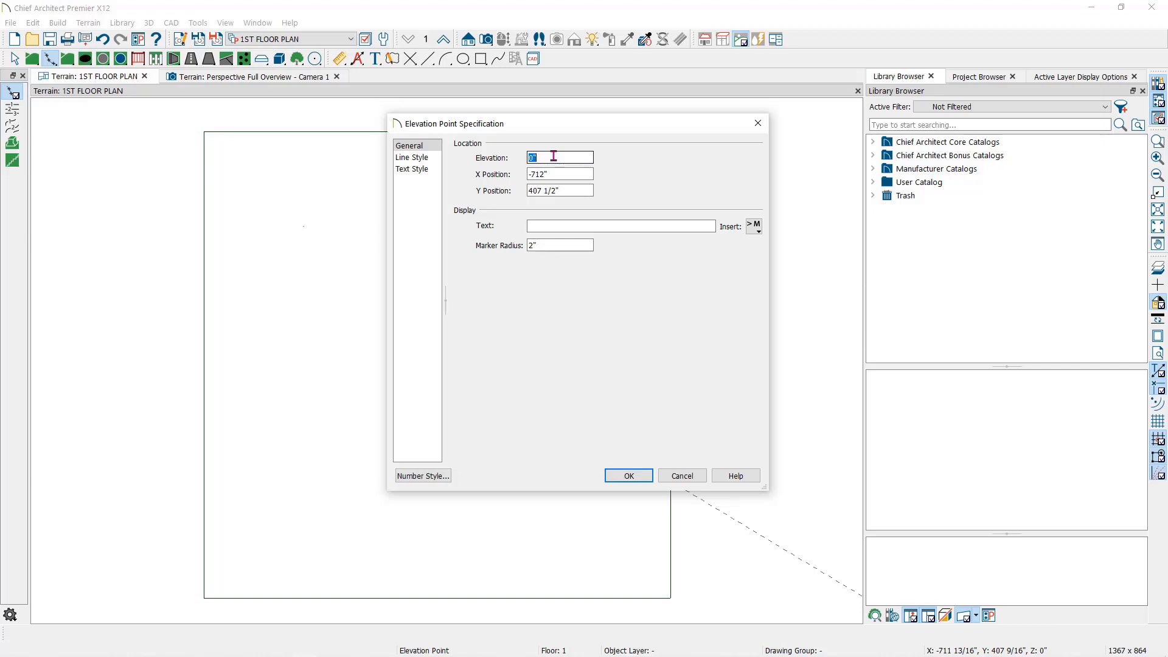
pyautogui.write('10')
pyautogui.click(629, 476)
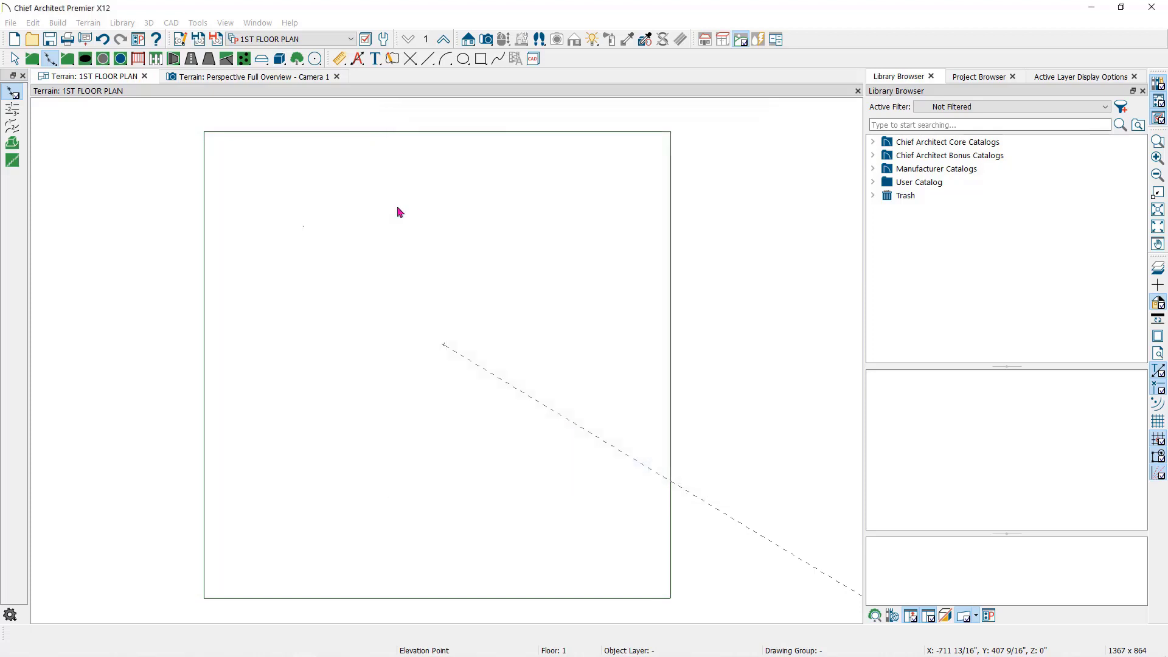
# Step: Orbit the Camera 1 perspective overview to see the terrain as a flat slab
pyautogui.click(249, 77)
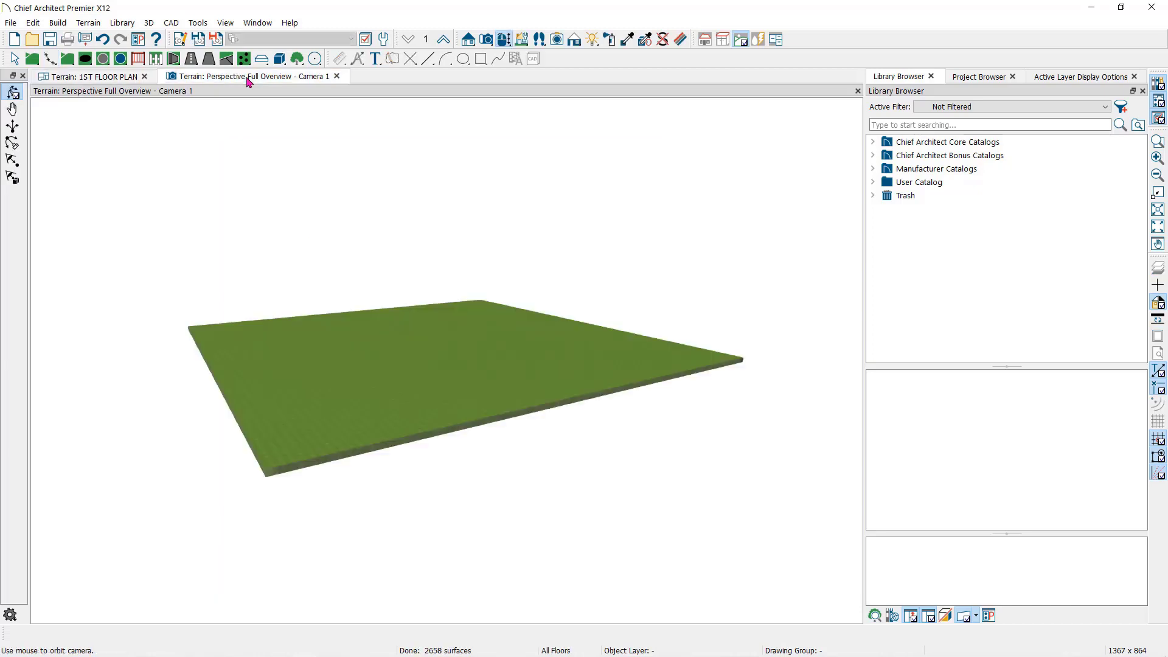
pyautogui.moveTo(477, 420); pyautogui.dragTo(485, 443)
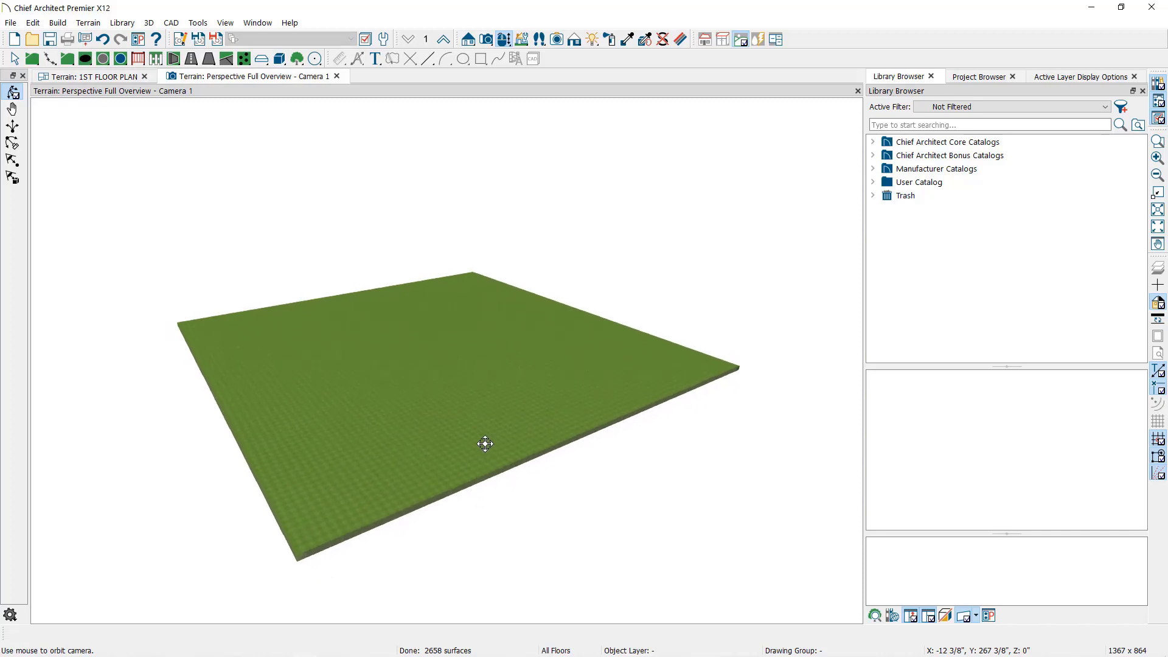
# Step: Add an elevation point set to 0 in the lower middle of the terrain plan
pyautogui.click(128, 77)
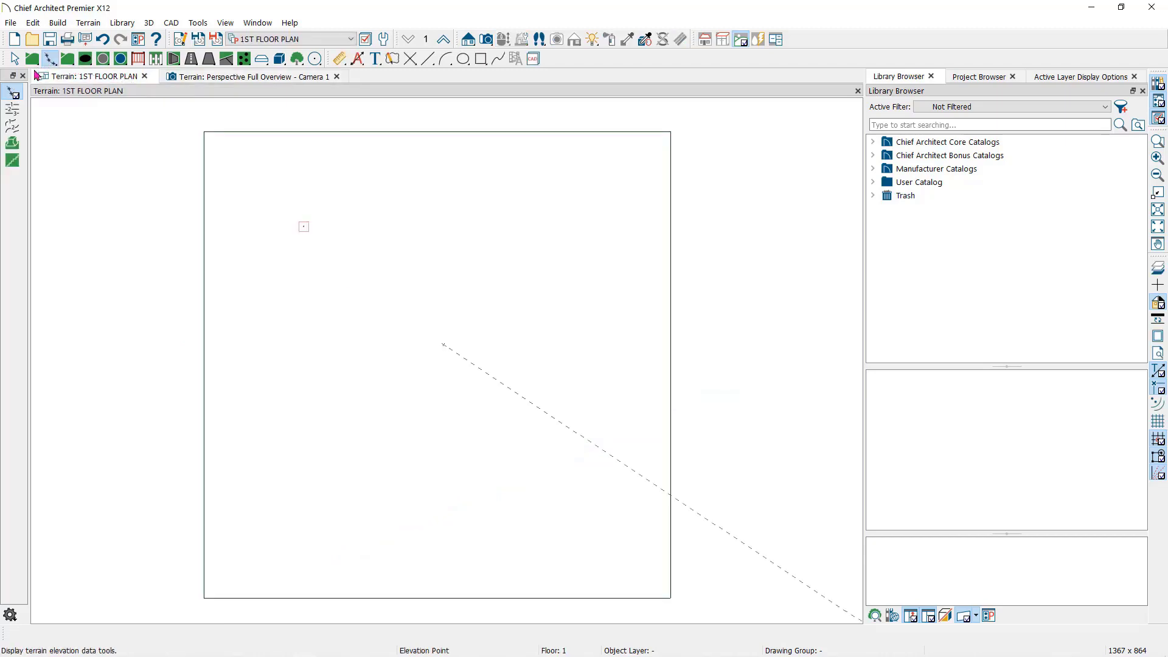
pyautogui.doubleClick(528, 463)
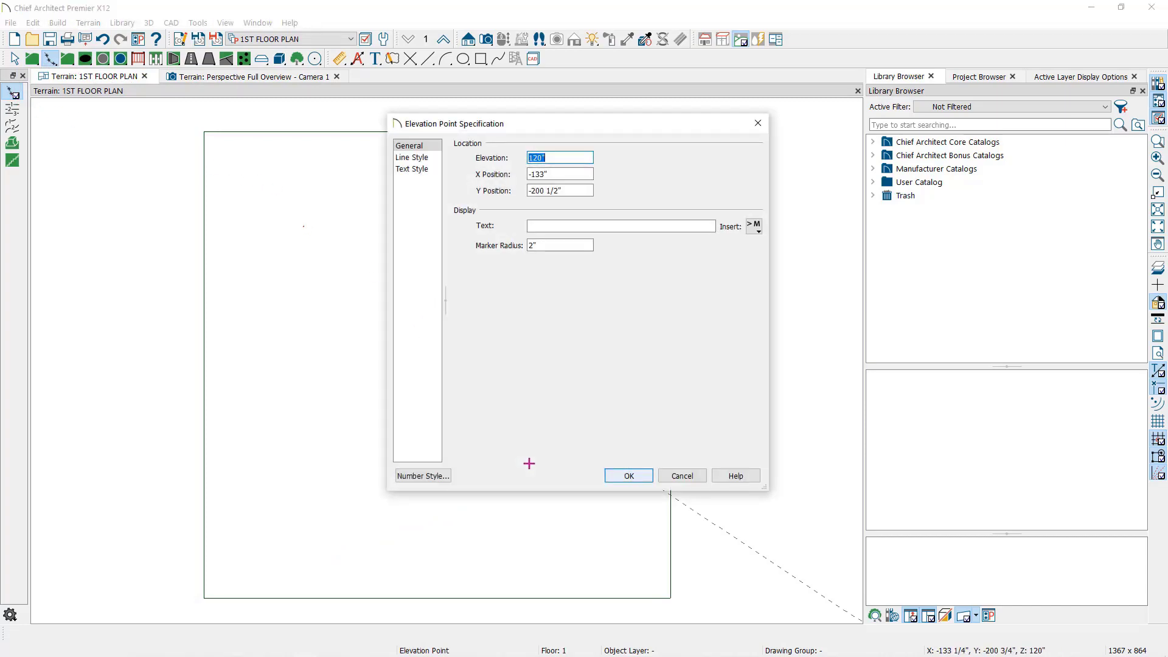
pyautogui.write('0')
pyautogui.click(629, 476)
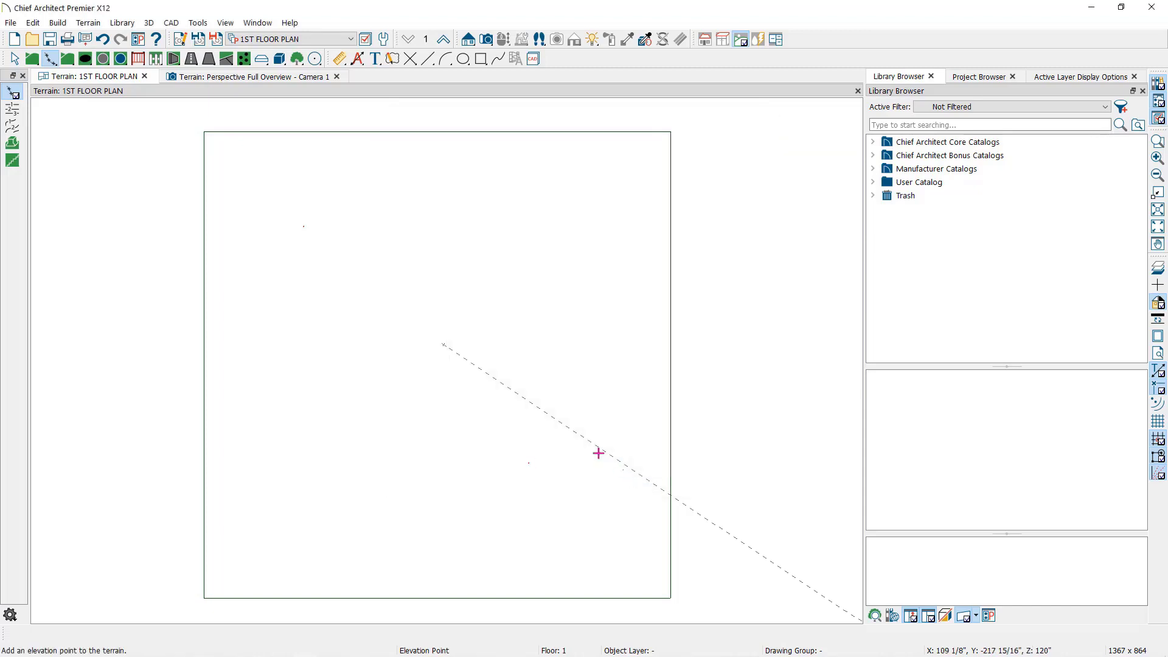
# Step: Orbit the Camera 1 overview to inspect the terrain rising toward the raised back corner
pyautogui.click(294, 77)
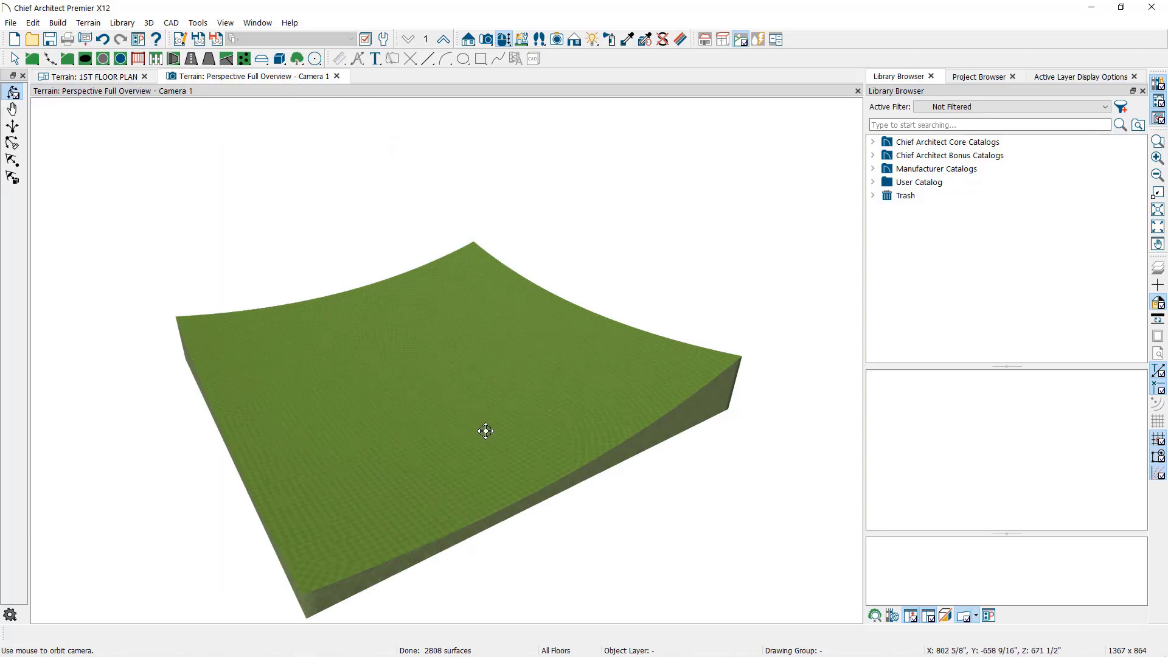
pyautogui.moveTo(485, 430); pyautogui.dragTo(482, 415)
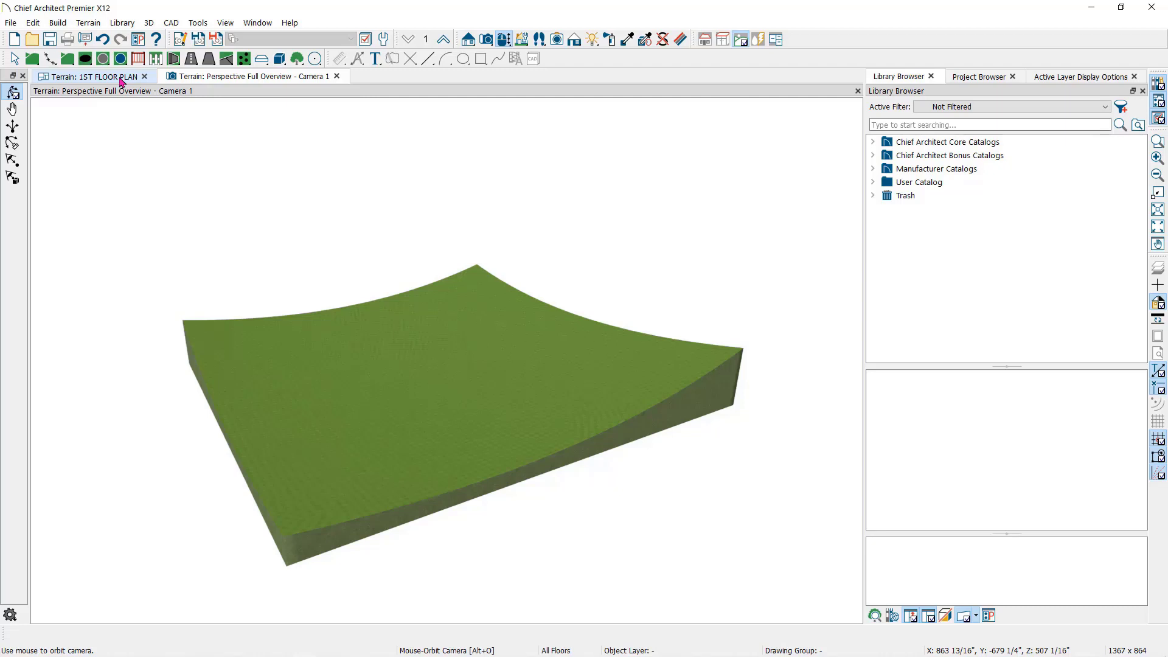
# Step: Compare the plan and 3D views, then rebuild the terrain from its elevation points
pyautogui.click(121, 78)
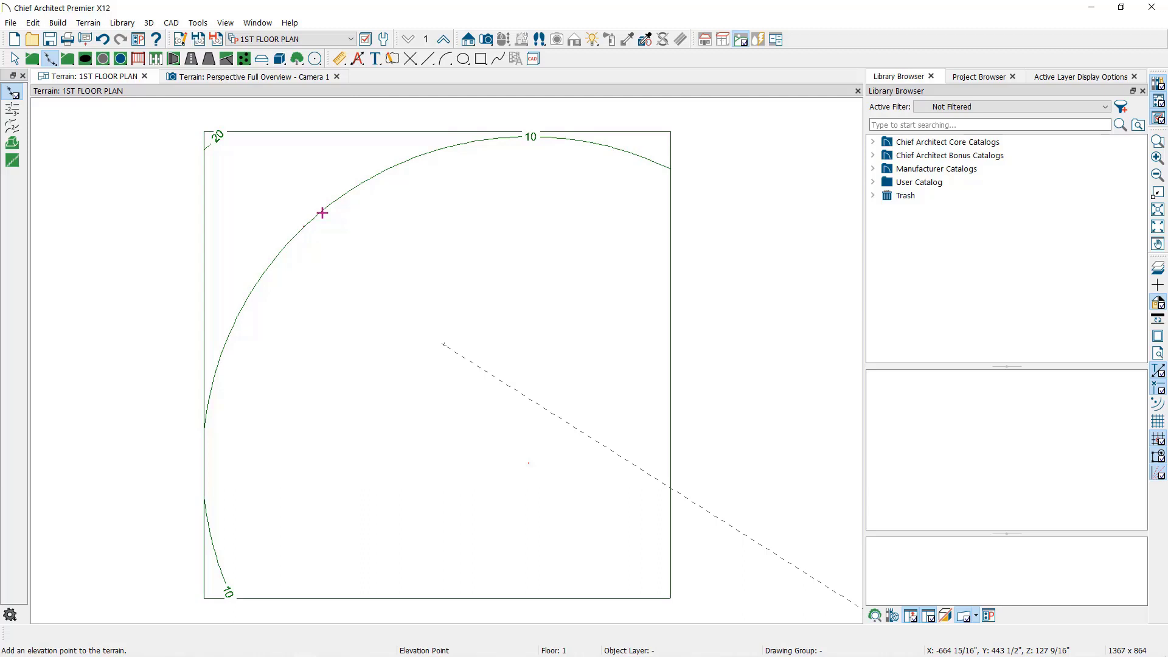
pyautogui.click(252, 78)
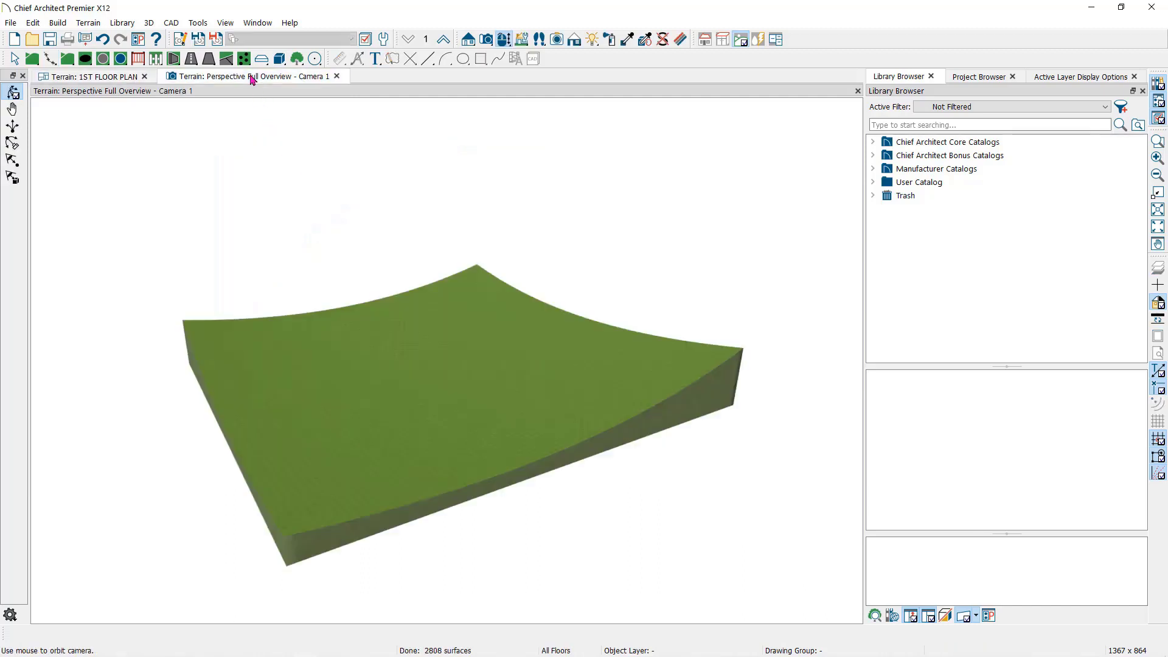
pyautogui.click(119, 78)
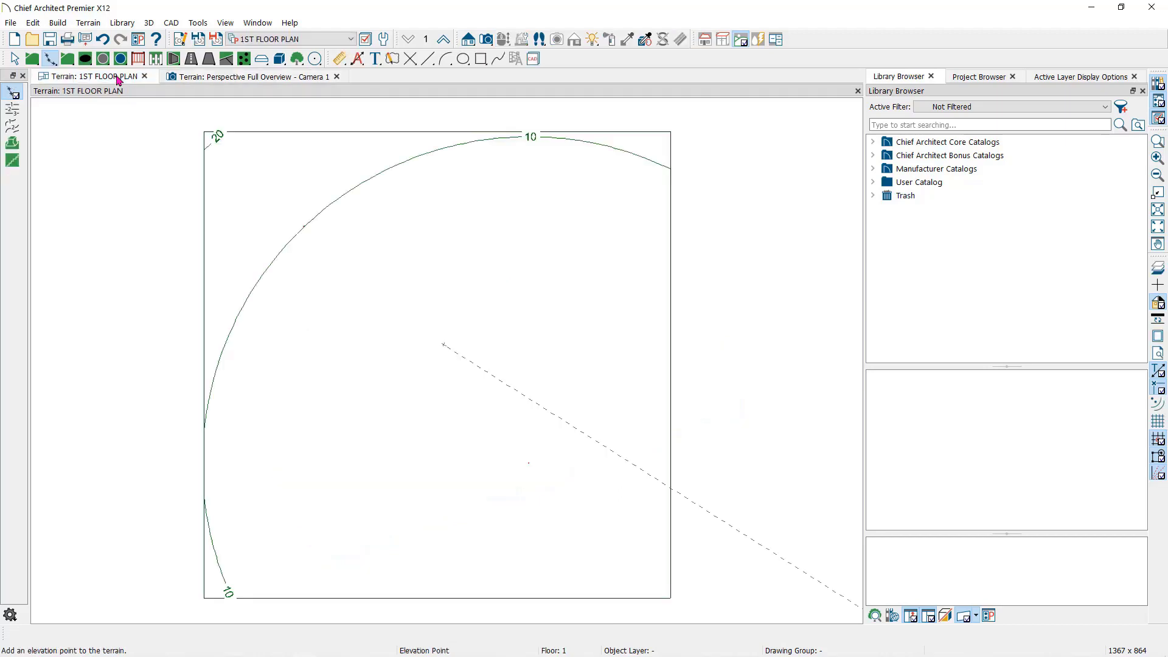
pyautogui.click(31, 60)
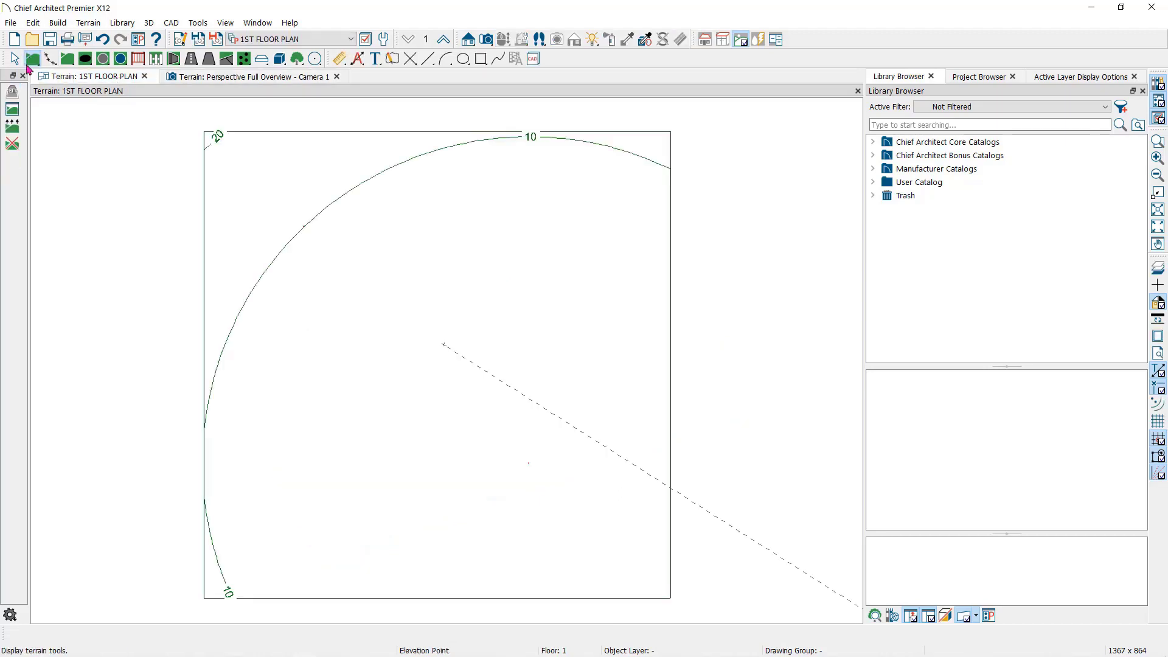
pyautogui.click(12, 128)
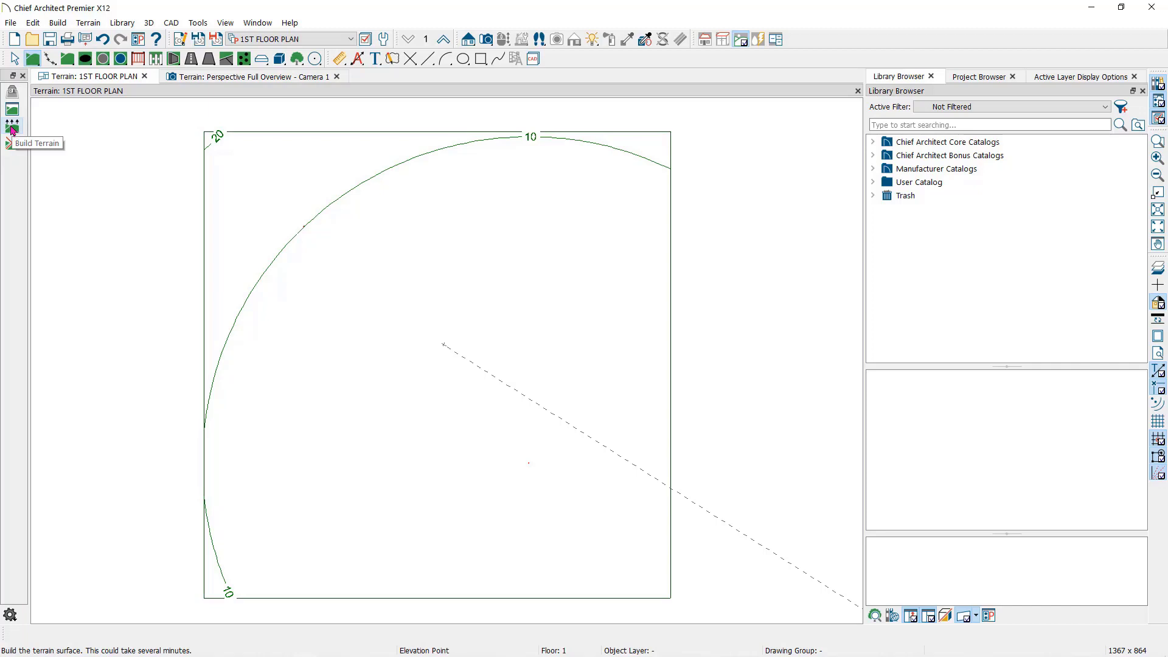
# Step: Inspect the upper-left elevation point, then clear the terrain's elevation data
pyautogui.press('space')
pyautogui.click(302, 226)
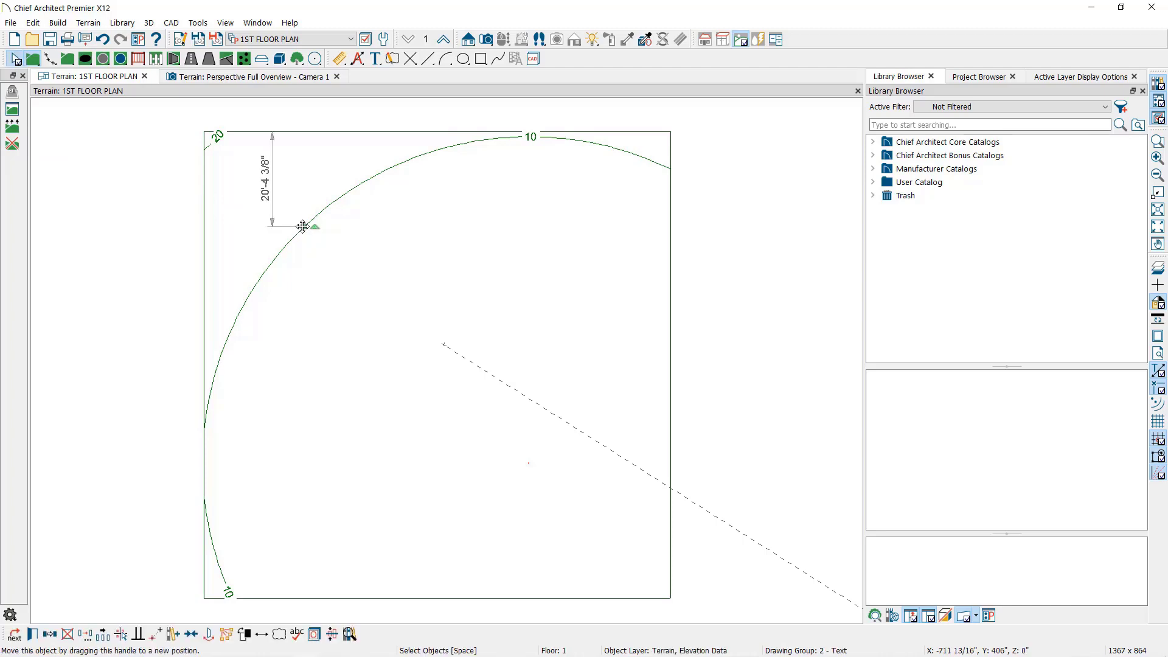
pyautogui.click(462, 314)
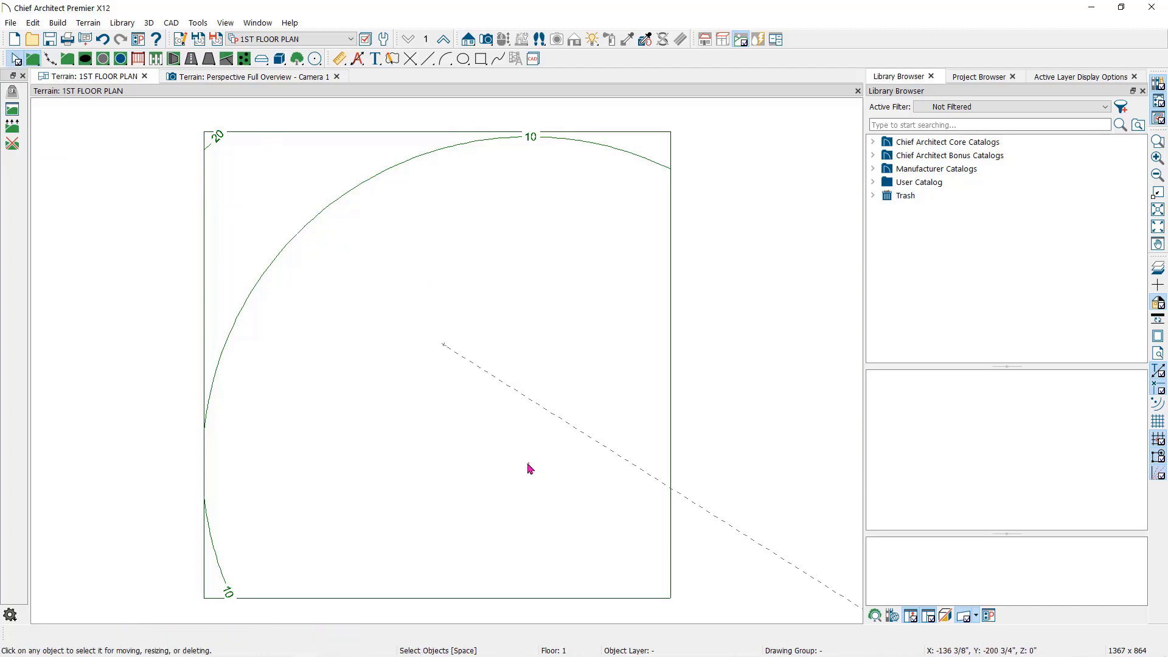
pyautogui.click(12, 126)
# Step: Draw a test zigzag elevation line across the terrain and delete it
pyautogui.click(50, 58)
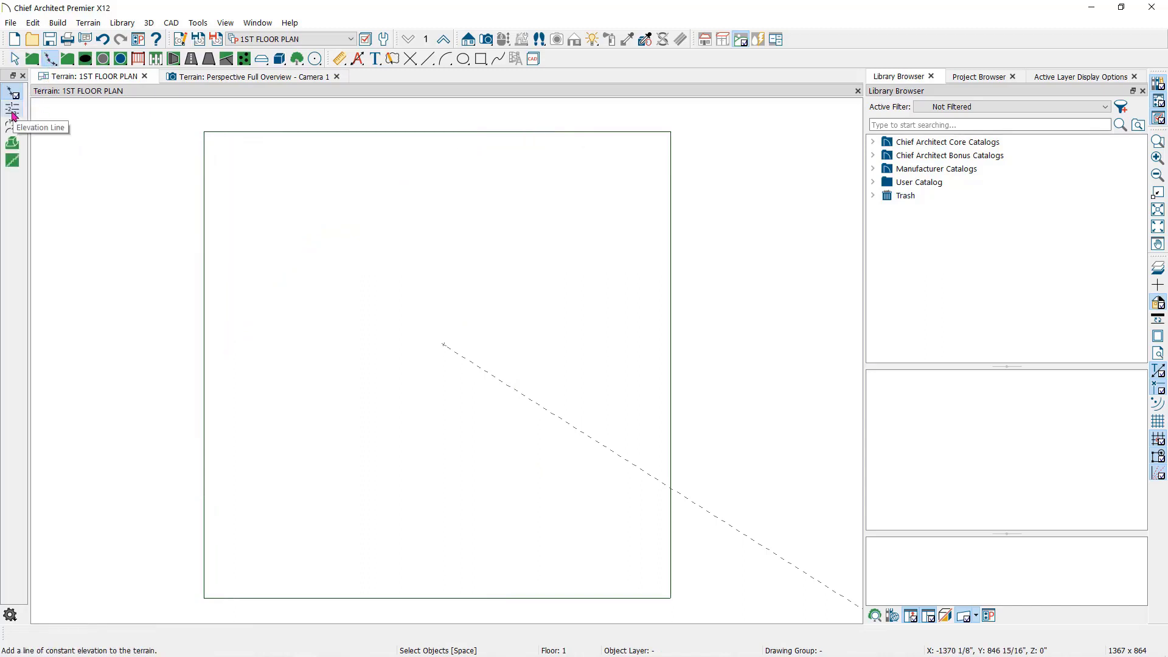
pyautogui.click(12, 112)
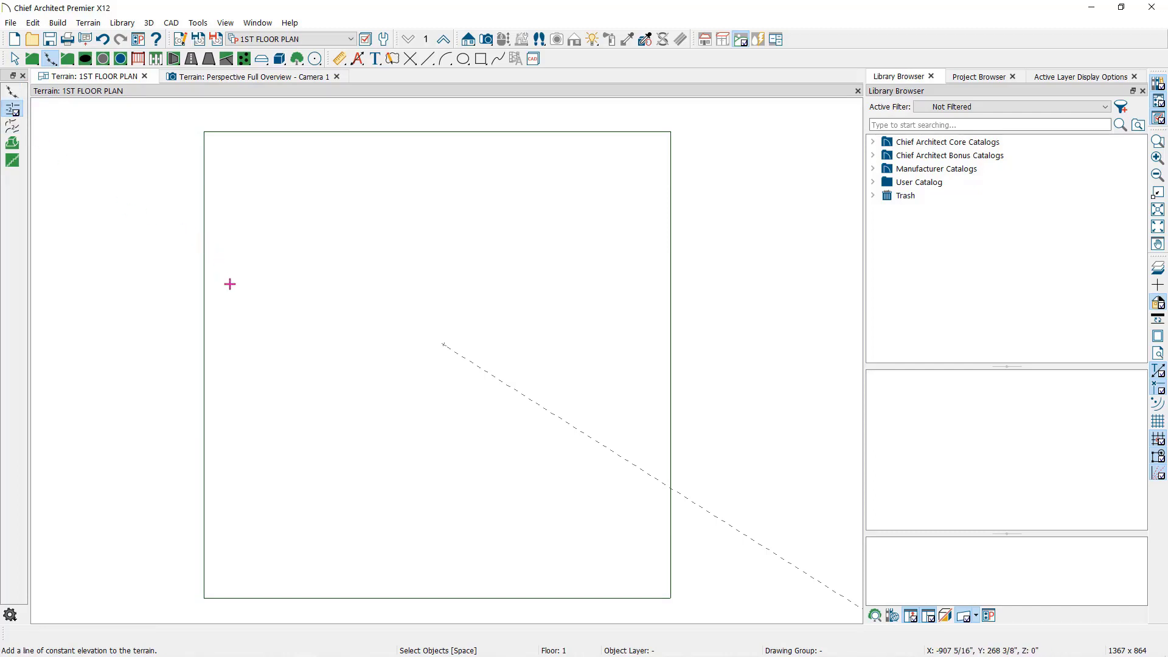
pyautogui.moveTo(233, 358)
pyautogui.mouseDown()
pyautogui.moveTo(400, 307)
pyautogui.moveTo(446, 369)
pyautogui.moveTo(568, 305)
pyautogui.mouseUp()
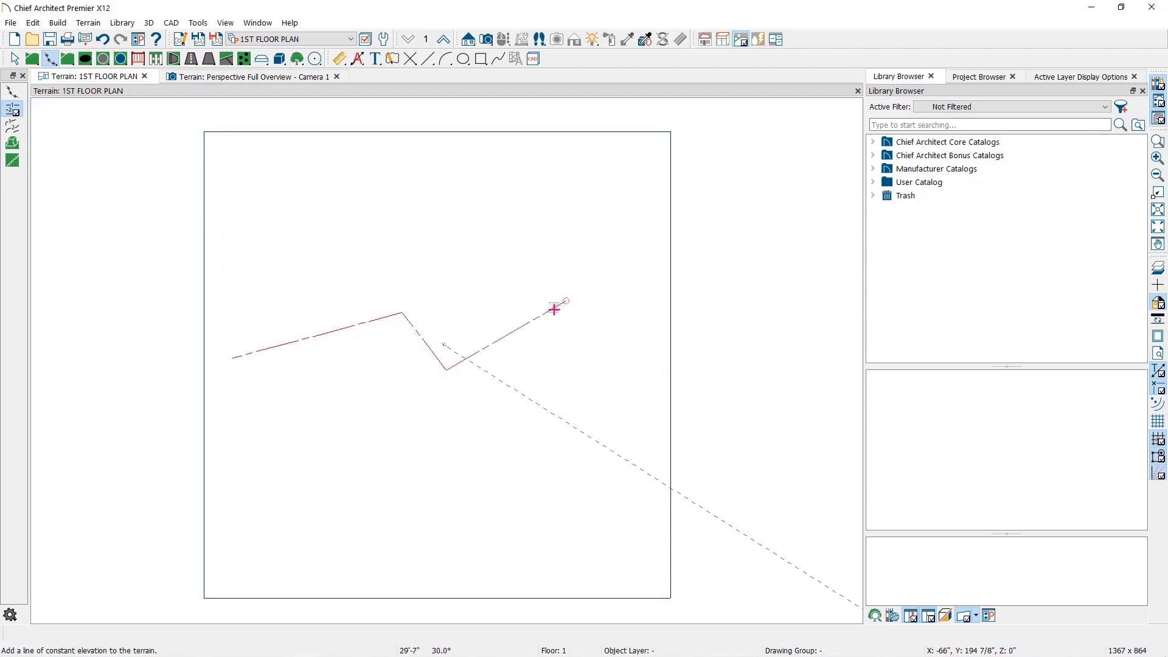
pyautogui.press('space')
pyautogui.click(553, 312)
pyautogui.press('Delete')
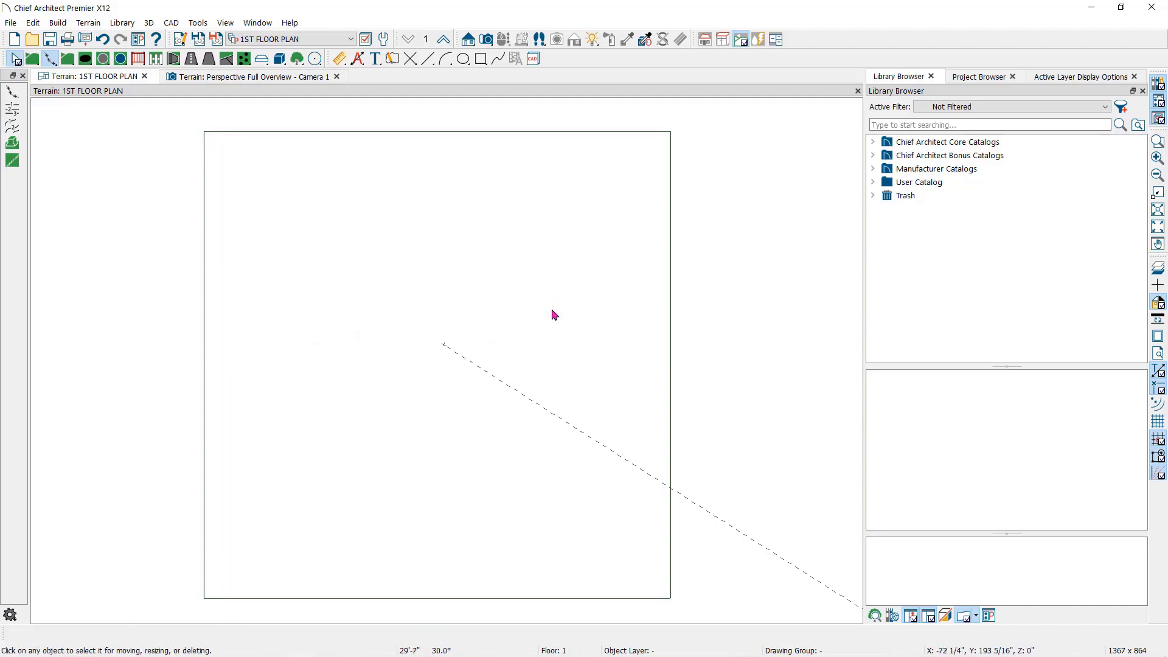
# Step: Draw upper and lower horizontal elevation lines 55'-9 1/2" apart and select the upper one
pyautogui.click(11, 109)
pyautogui.moveTo(180, 213); pyautogui.dragTo(704, 212)
pyautogui.moveTo(167, 475); pyautogui.dragTo(711, 474)
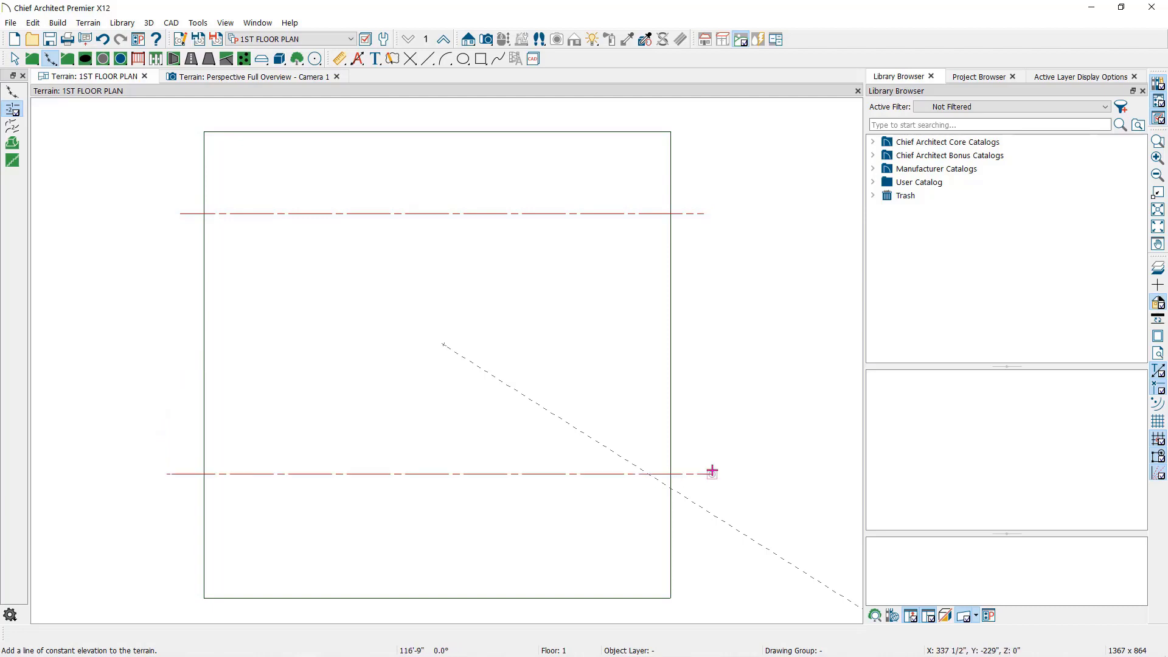
pyautogui.press('space')
pyautogui.click(695, 215)
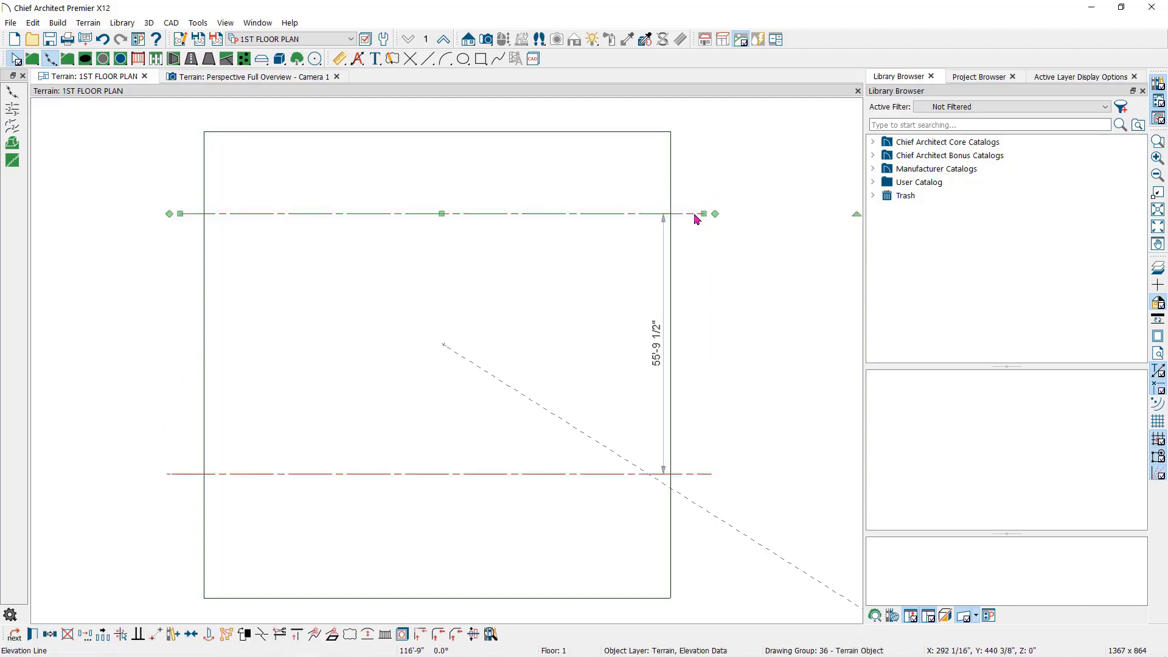
# Step: Confirm the upper line's settings, then set the lower elevation line to -10'
pyautogui.click(33, 634)
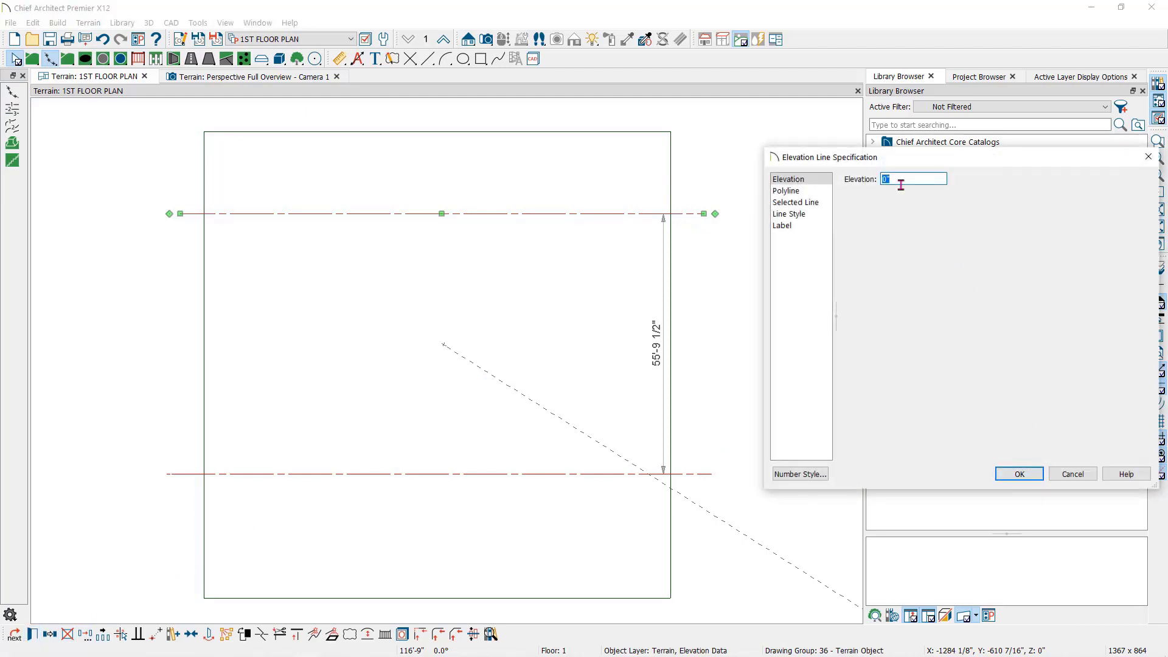
pyautogui.moveTo(915, 160); pyautogui.dragTo(841, 161)
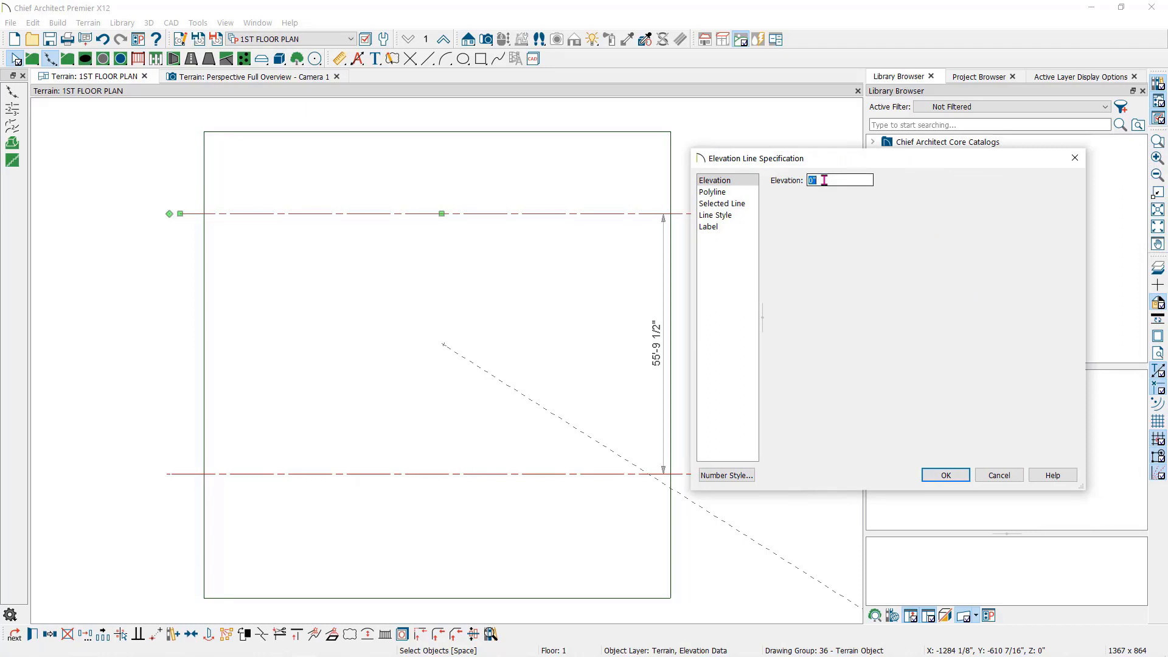
pyautogui.click(947, 477)
pyautogui.click(692, 474)
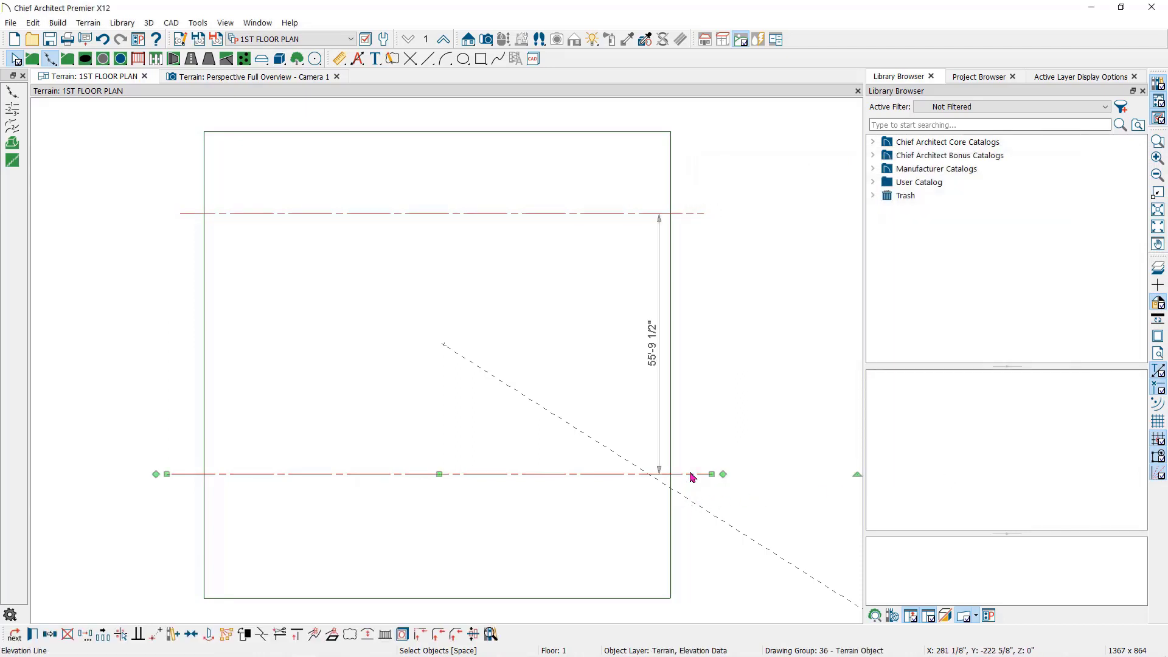
pyautogui.doubleClick(692, 475)
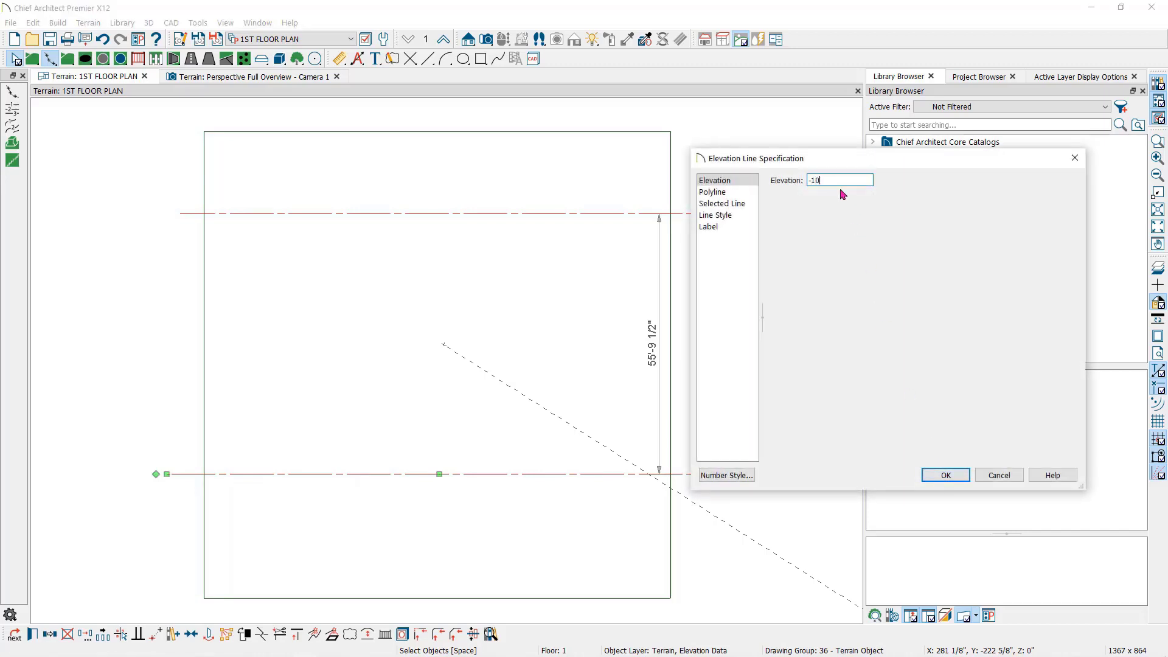
pyautogui.click(934, 476)
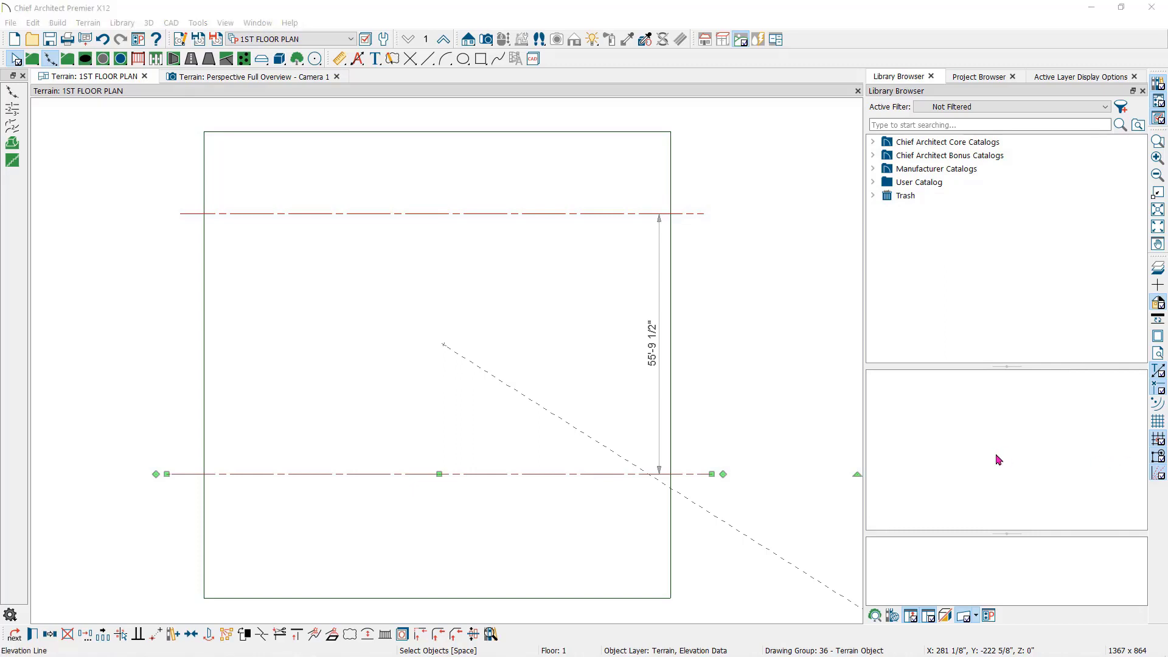
pyautogui.click(241, 80)
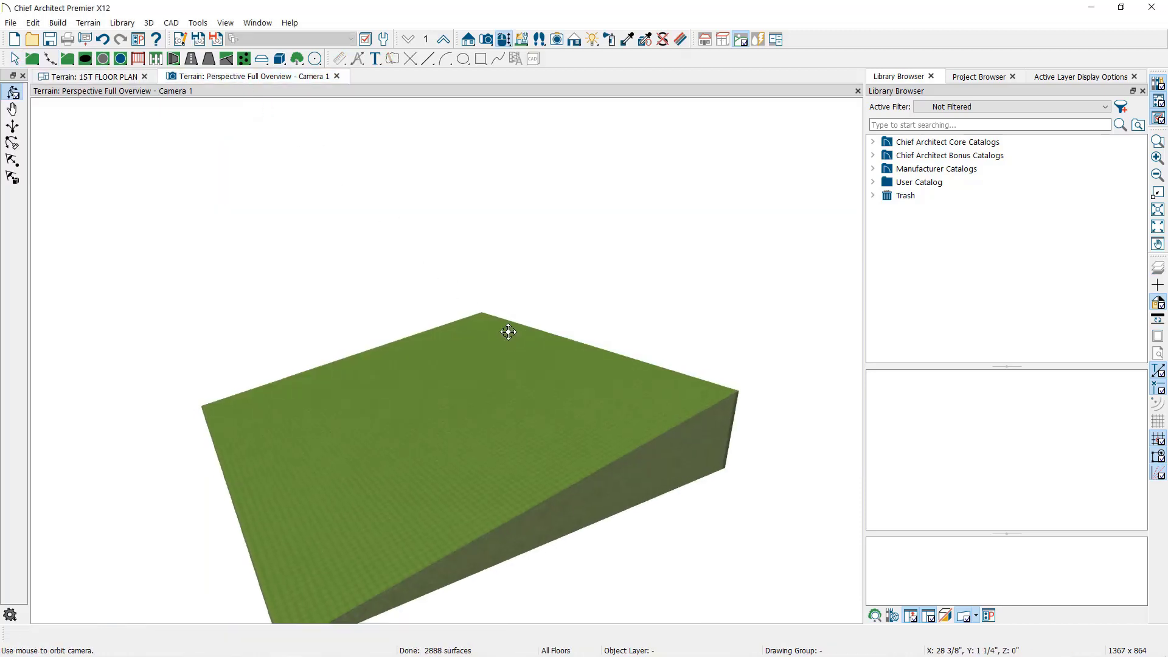
pyautogui.moveTo(494, 317); pyautogui.dragTo(482, 307)
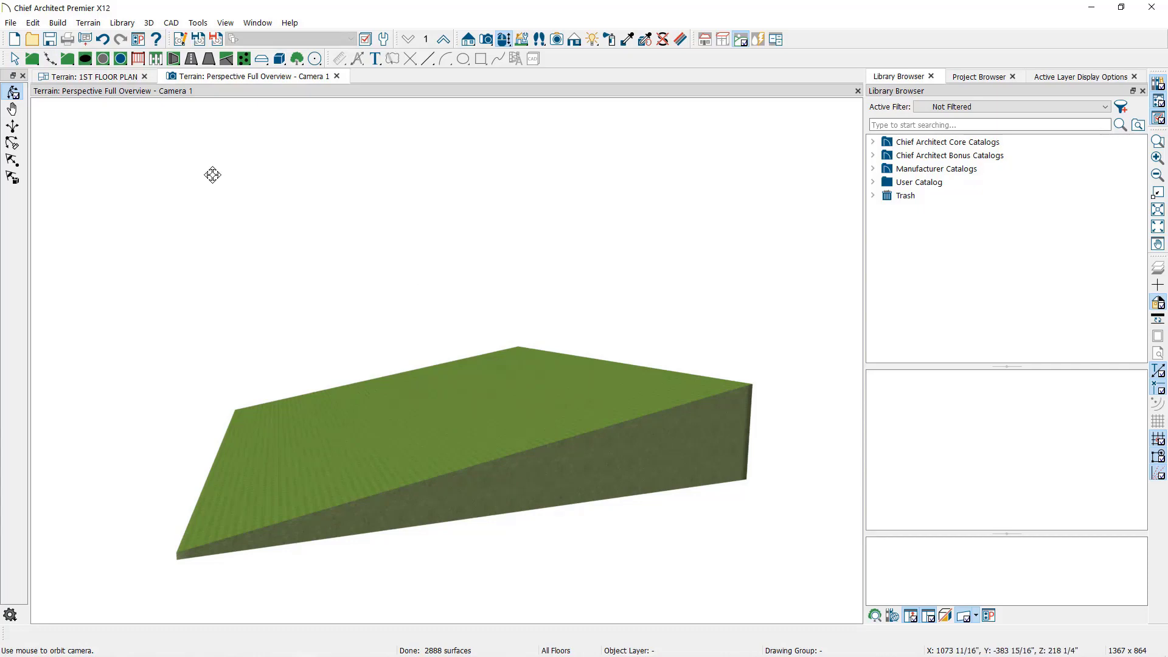
# Step: Draw a third horizontal elevation line near the bottom and begin entering -8' as its elevation
pyautogui.click(126, 77)
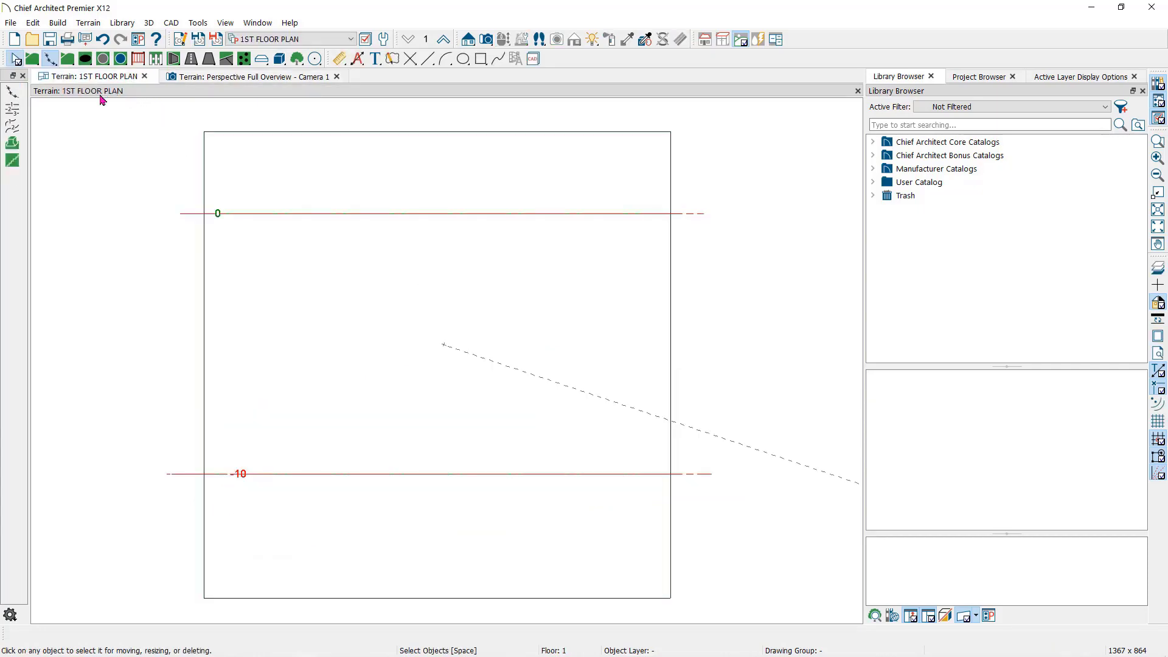
pyautogui.click(12, 109)
pyautogui.moveTo(157, 533); pyautogui.dragTo(722, 535)
pyautogui.press('space')
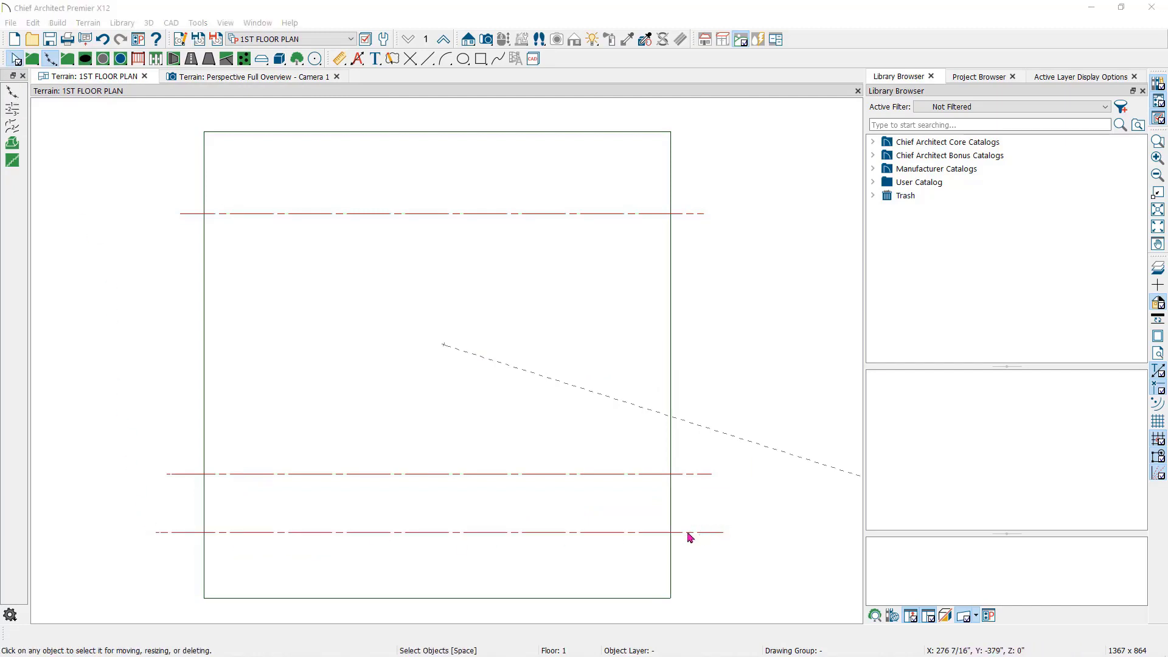
pyautogui.click(692, 534)
pyautogui.click(34, 634)
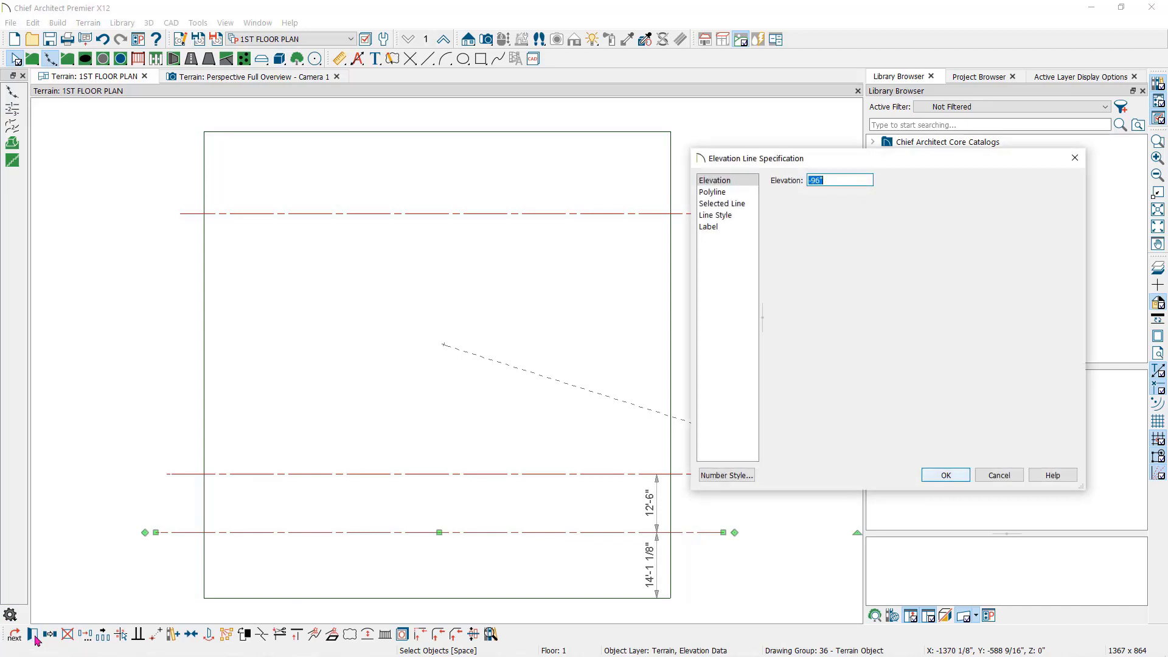
pyautogui.write('-')
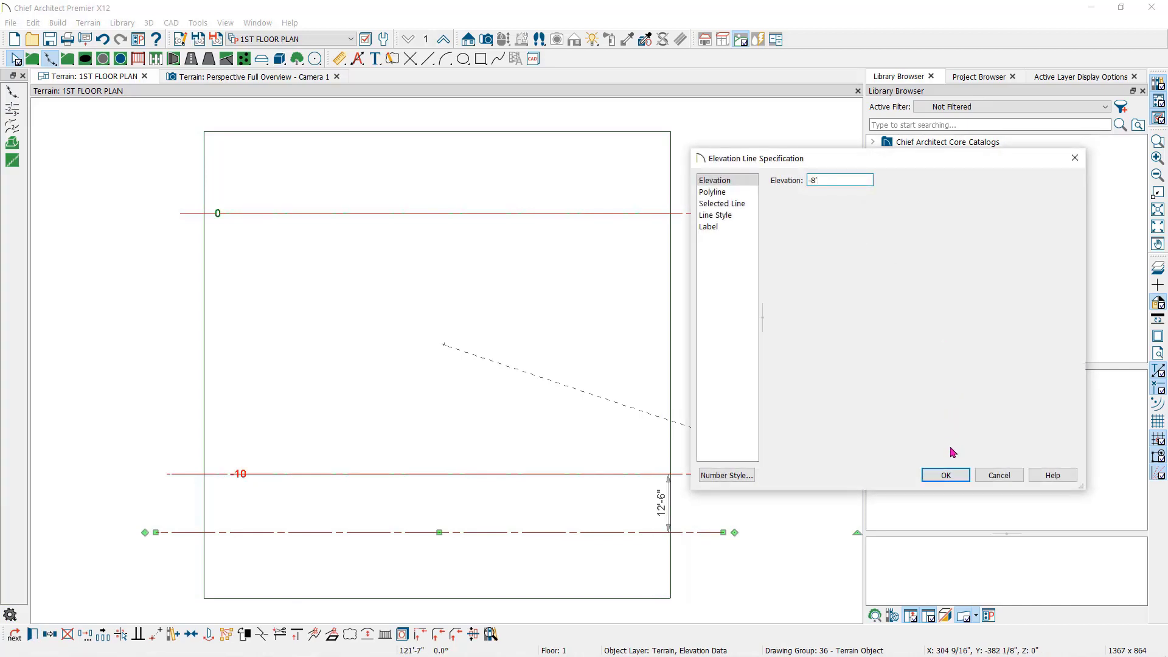
# Step: Apply the -8' elevation and orbit the 3D view to see the terrain dip and rise
pyautogui.click(948, 475)
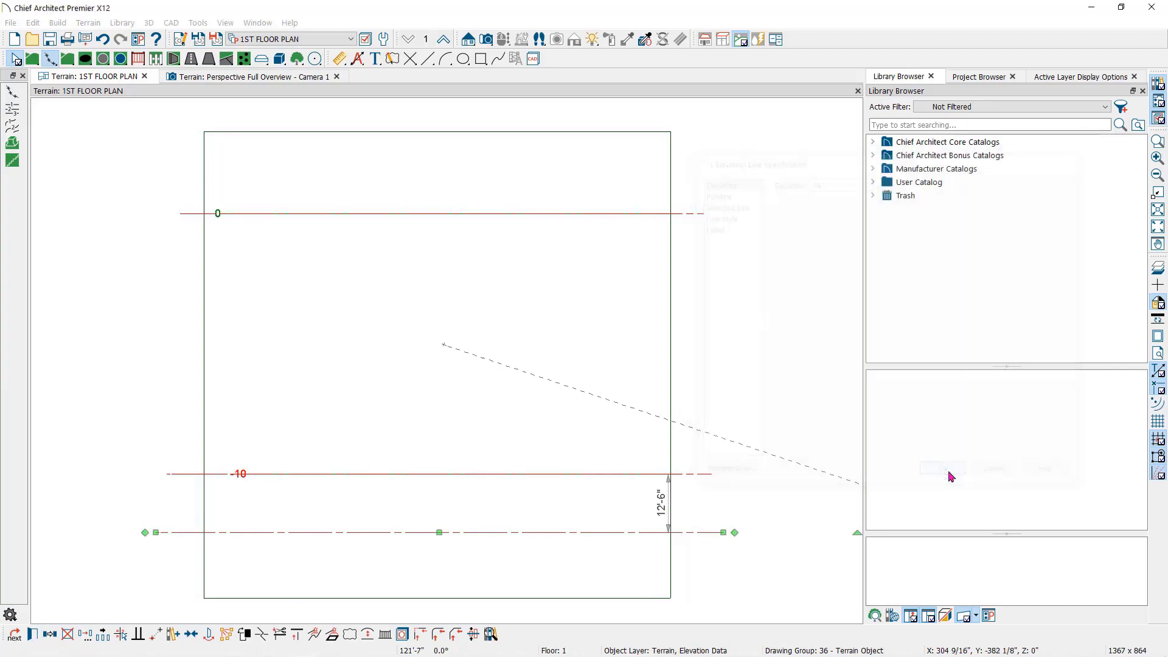
pyautogui.click(296, 81)
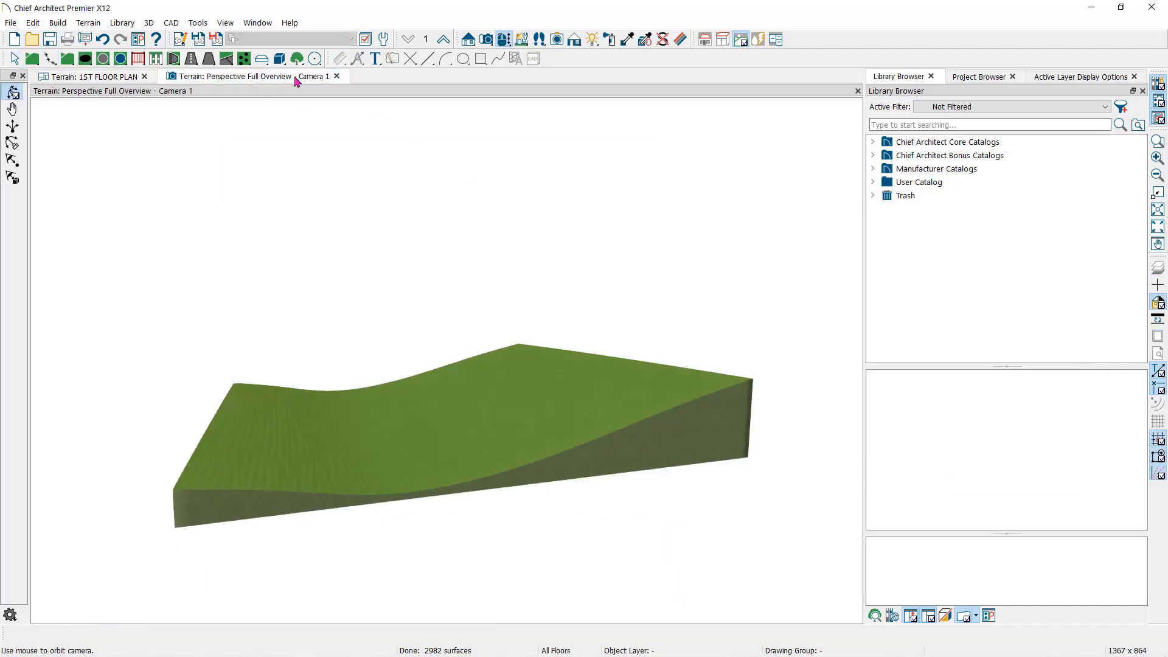
pyautogui.moveTo(382, 361); pyautogui.dragTo(380, 344)
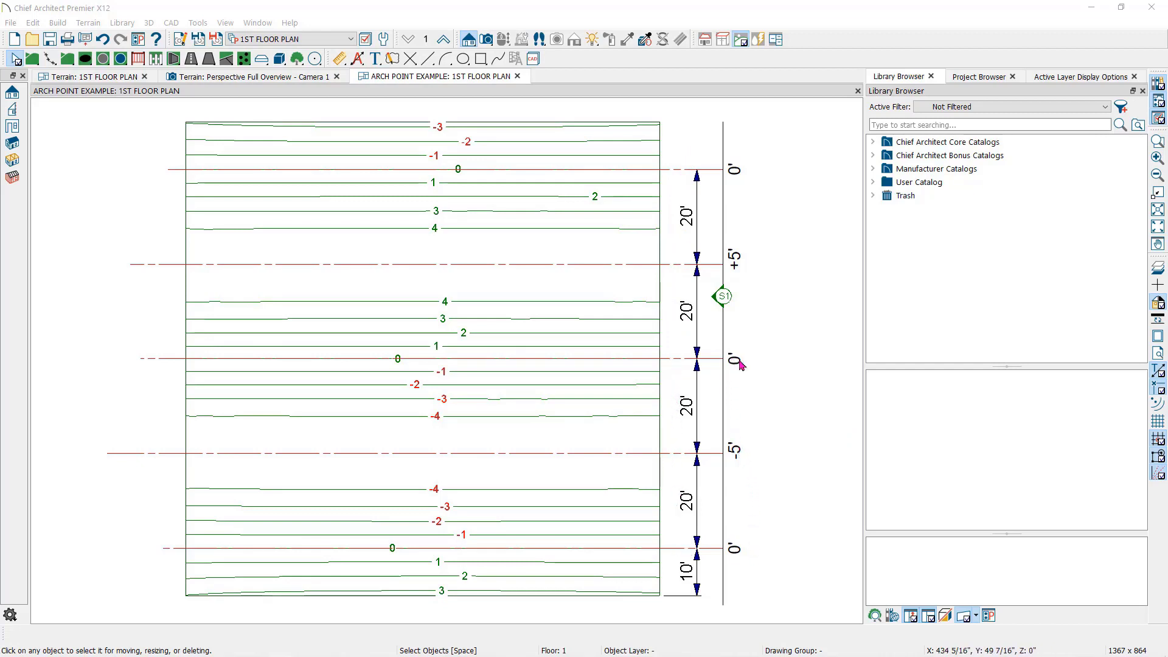
# Step: Open camera S1's cross section of the example terrain and select the profile line
pyautogui.click(726, 298)
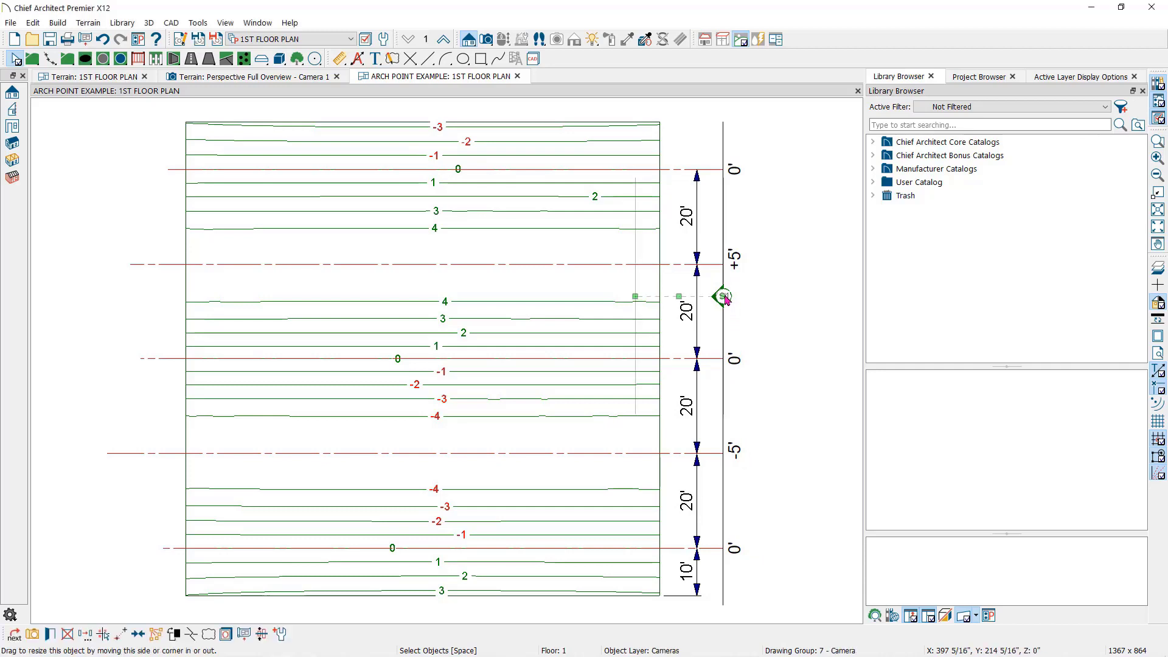
pyautogui.doubleClick(723, 296)
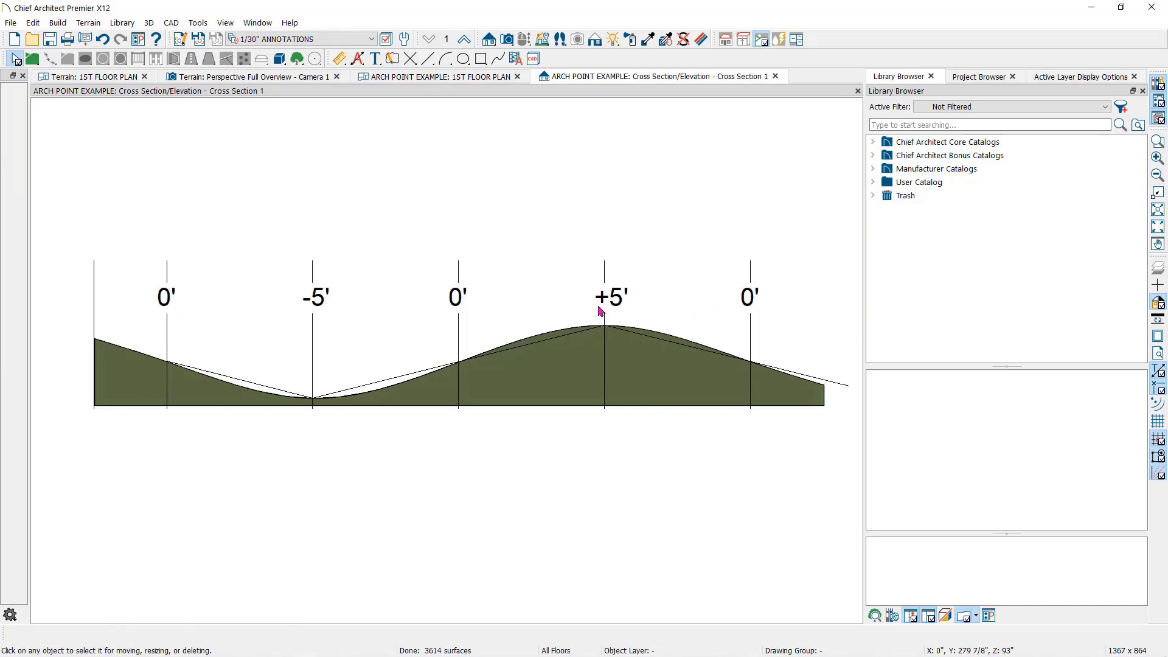
pyautogui.click(238, 382)
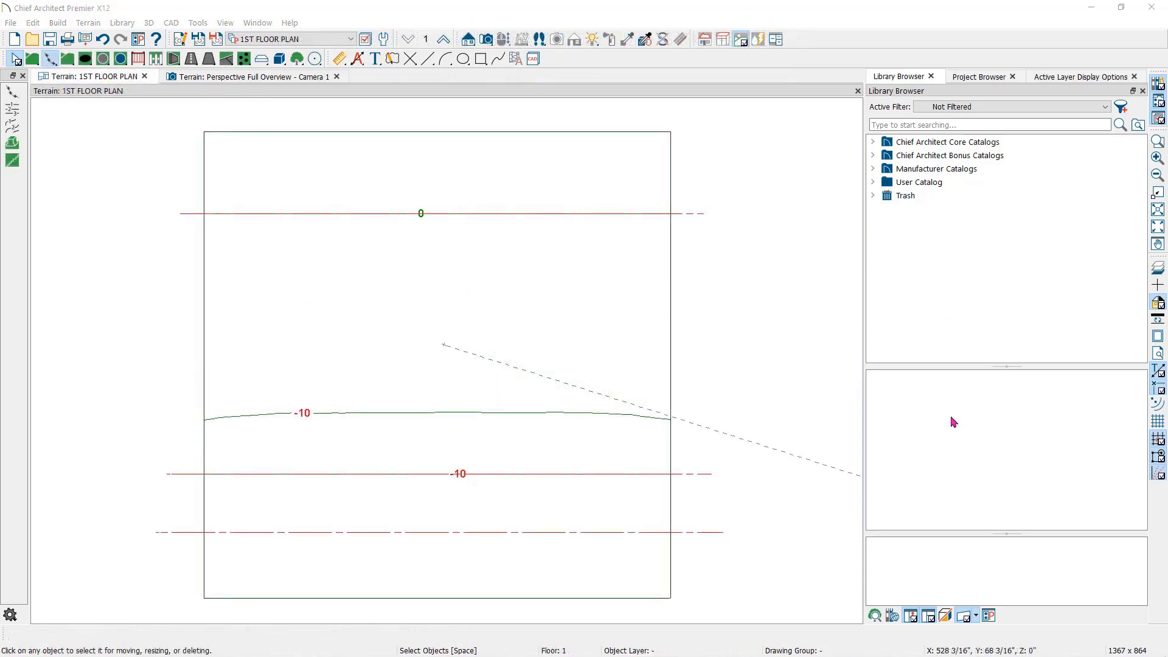
# Step: Draw a vertical elevation line across the horizontal ones and confirm its -35 1/8" elevation
pyautogui.click(50, 61)
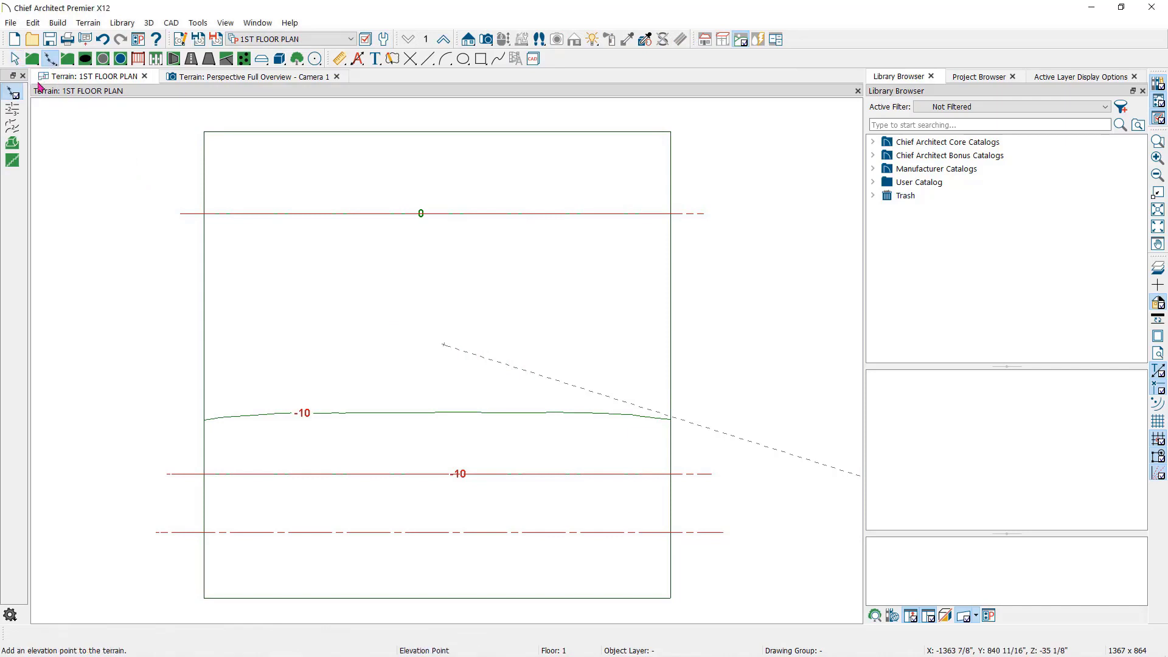
pyautogui.click(11, 110)
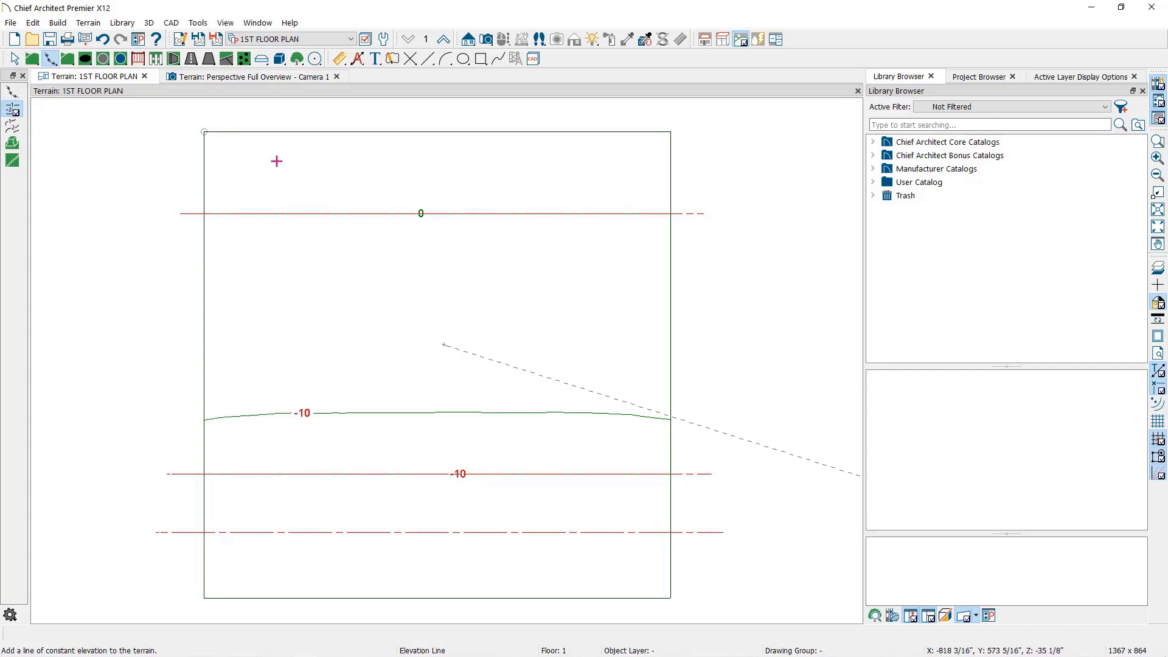
pyautogui.moveTo(388, 189); pyautogui.dragTo(385, 491)
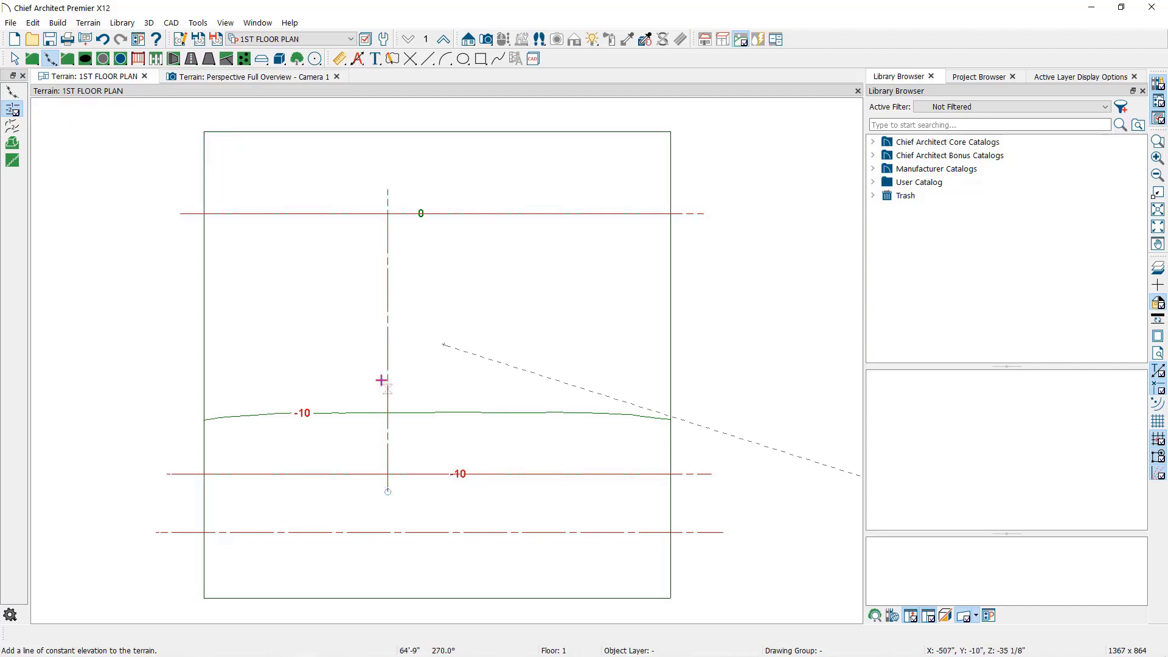
pyautogui.press('space')
pyautogui.click(387, 332)
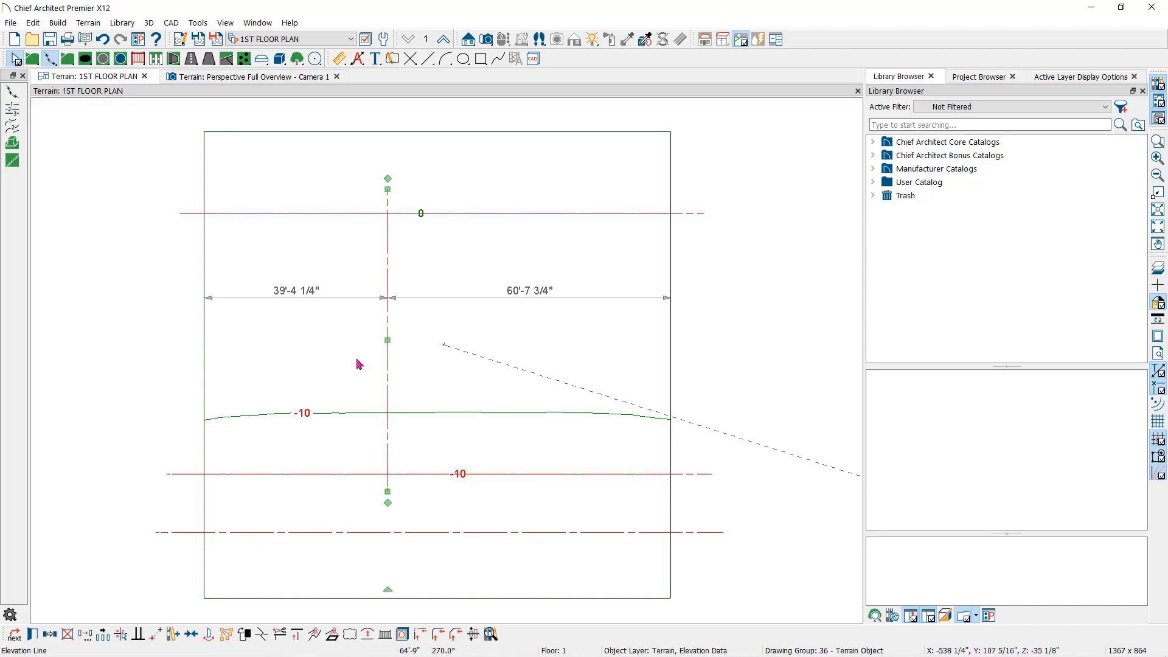
pyautogui.click(32, 634)
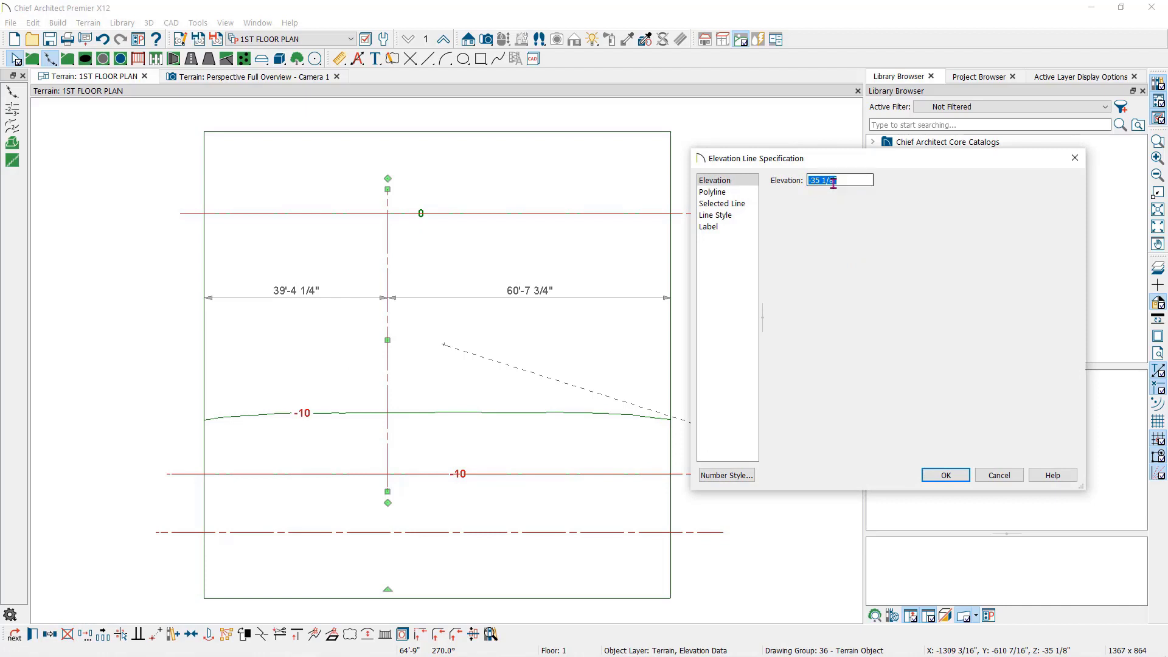
pyautogui.click(946, 475)
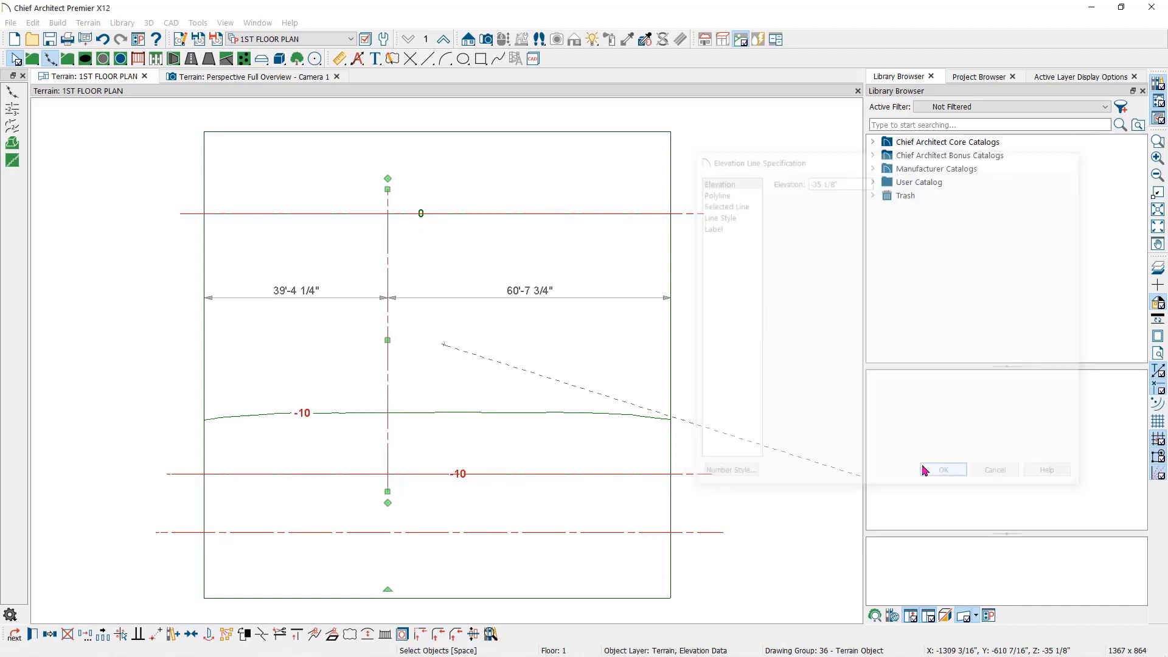
# Step: Inspect the new terrain crease in the 3D perspective view
pyautogui.click(281, 79)
pyautogui.moveTo(266, 182); pyautogui.dragTo(336, 237)
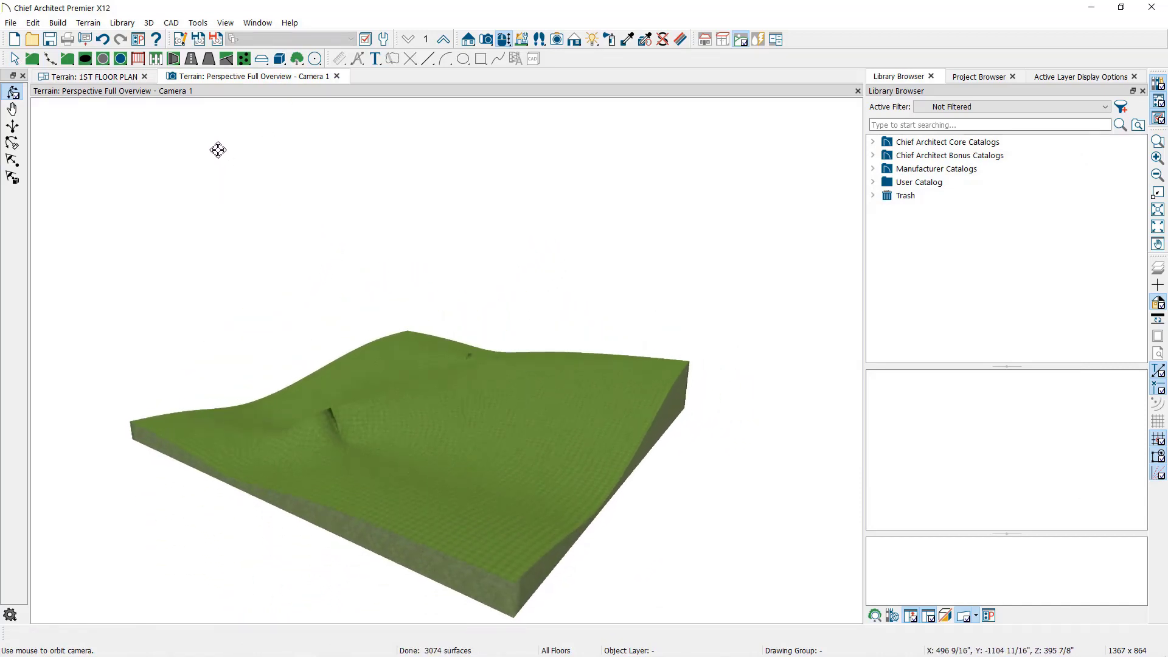
pyautogui.hotkey('ctrl', 'Tab')
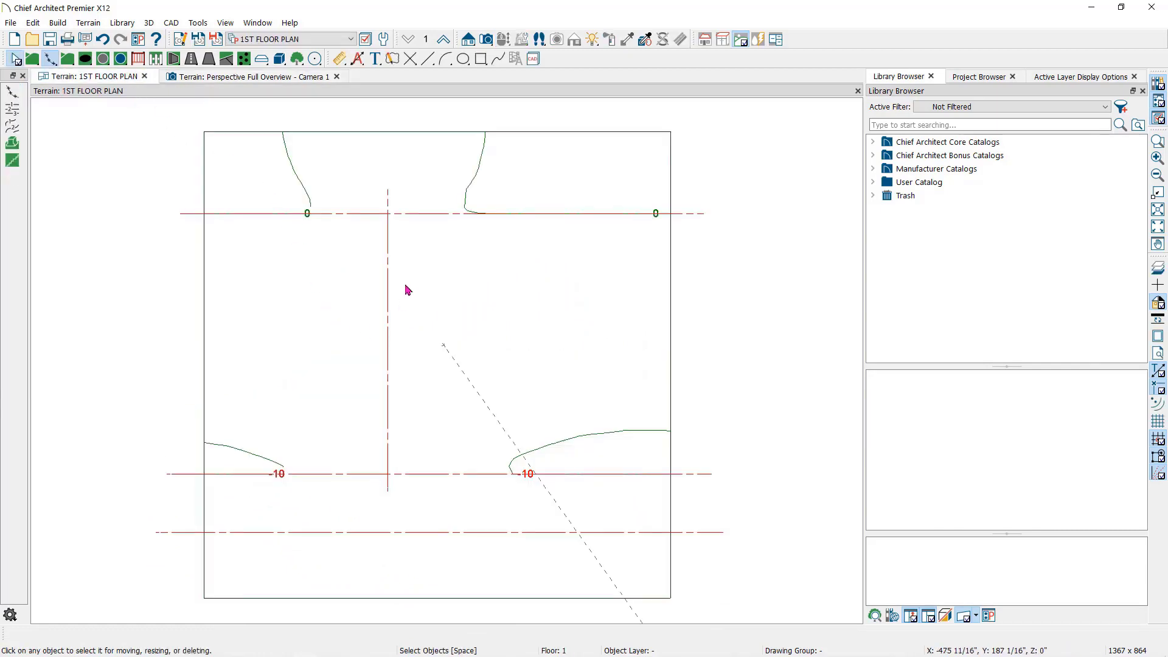
# Step: Delete all the elevation lines and rebuild the bare terrain
pyautogui.moveTo(419, 195); pyautogui.dragTo(365, 549)
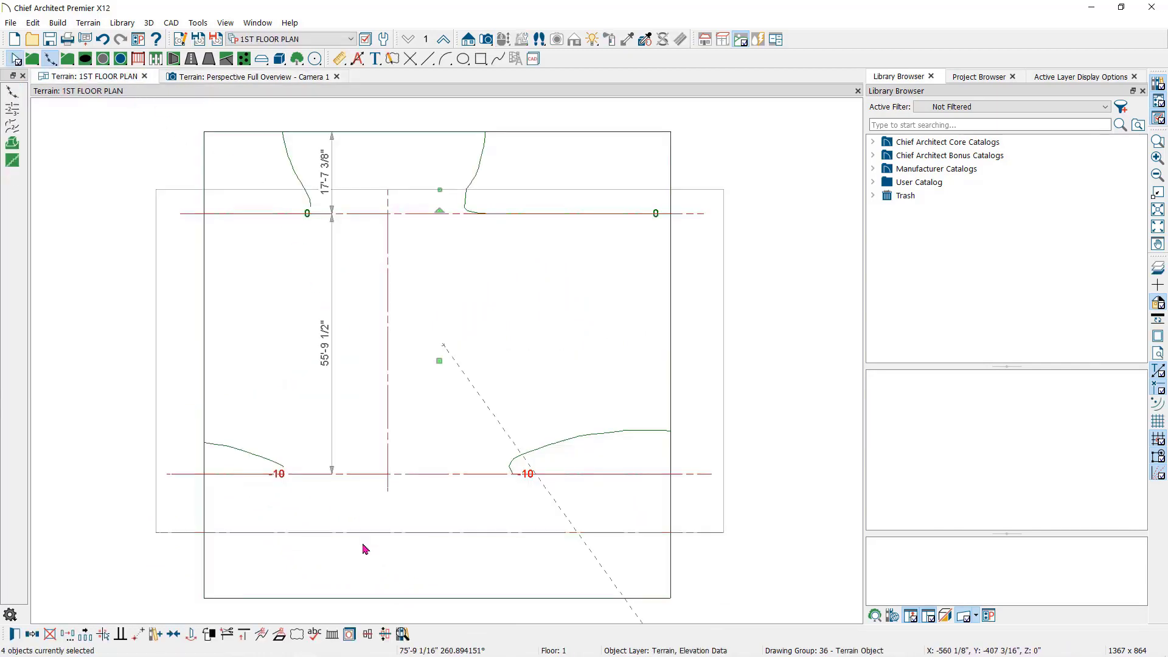
pyautogui.press('Escape')
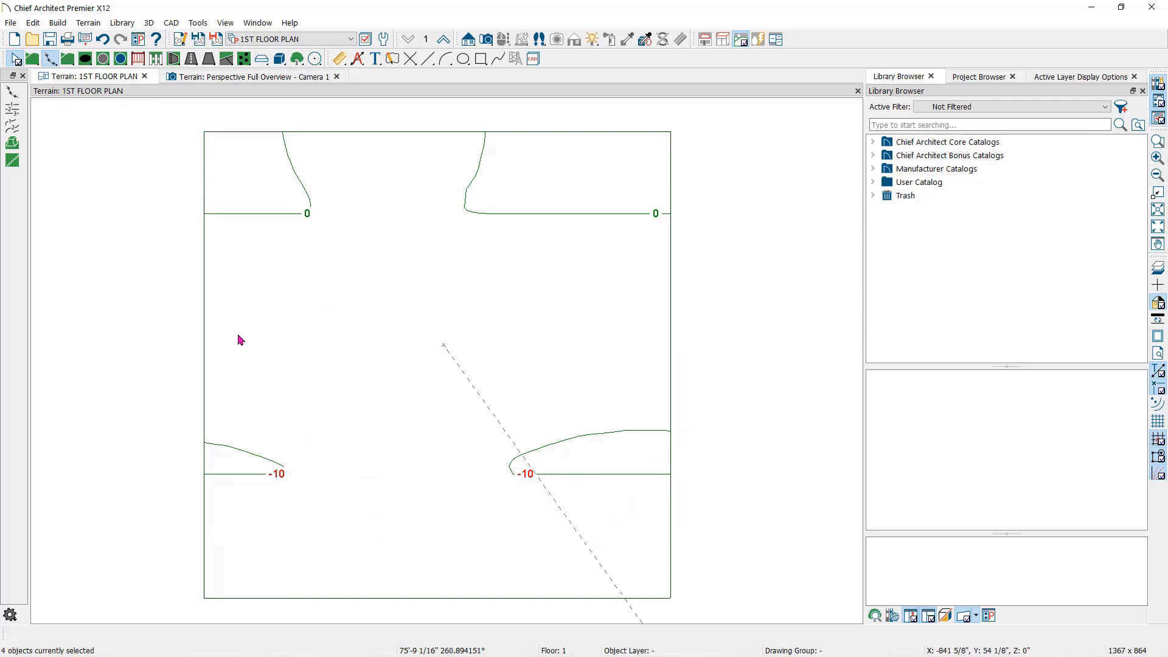
pyautogui.click(15, 59)
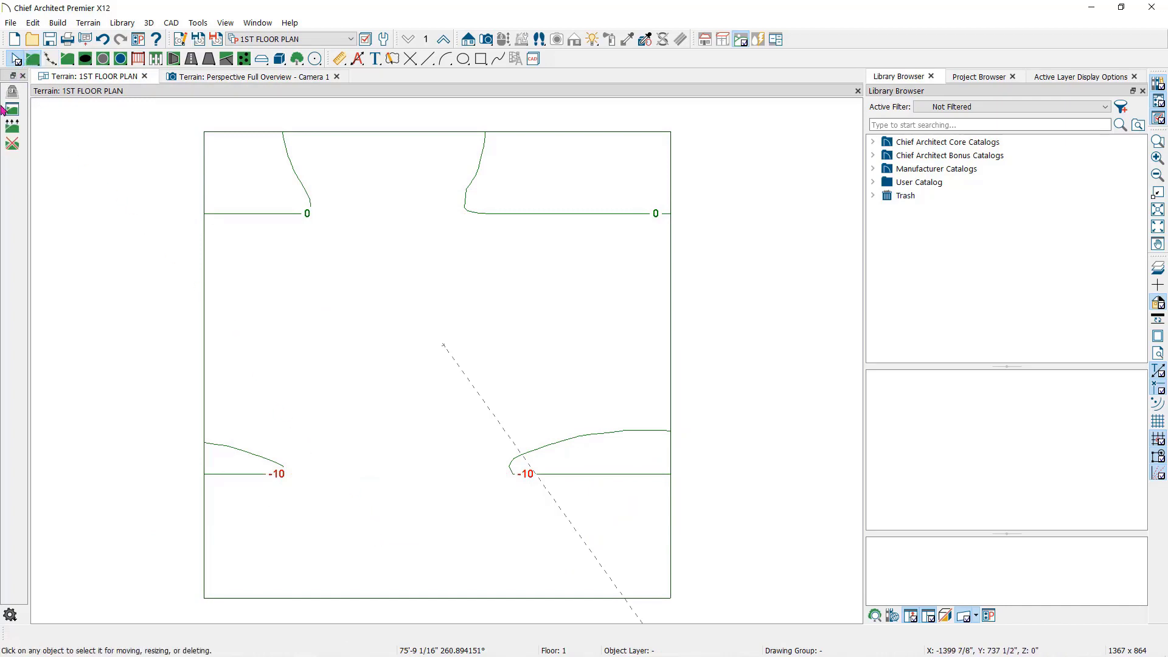
pyautogui.click(13, 129)
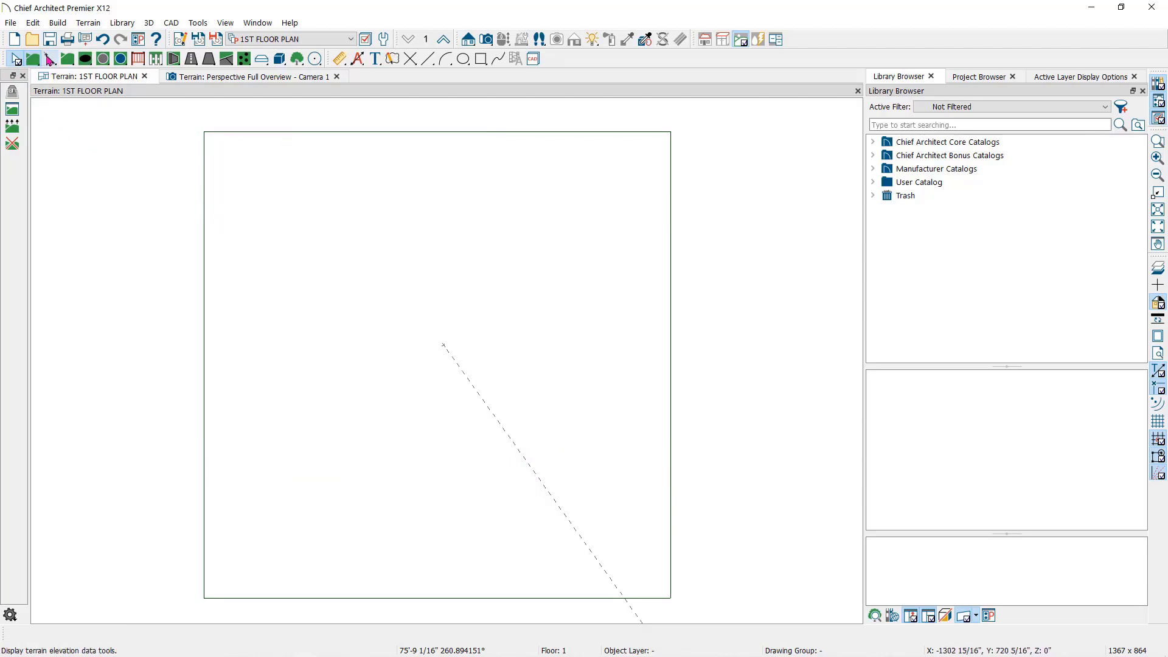
# Step: Draw a curved elevation line across the upper terrain, dipping near the centre
pyautogui.click(50, 58)
pyautogui.click(12, 126)
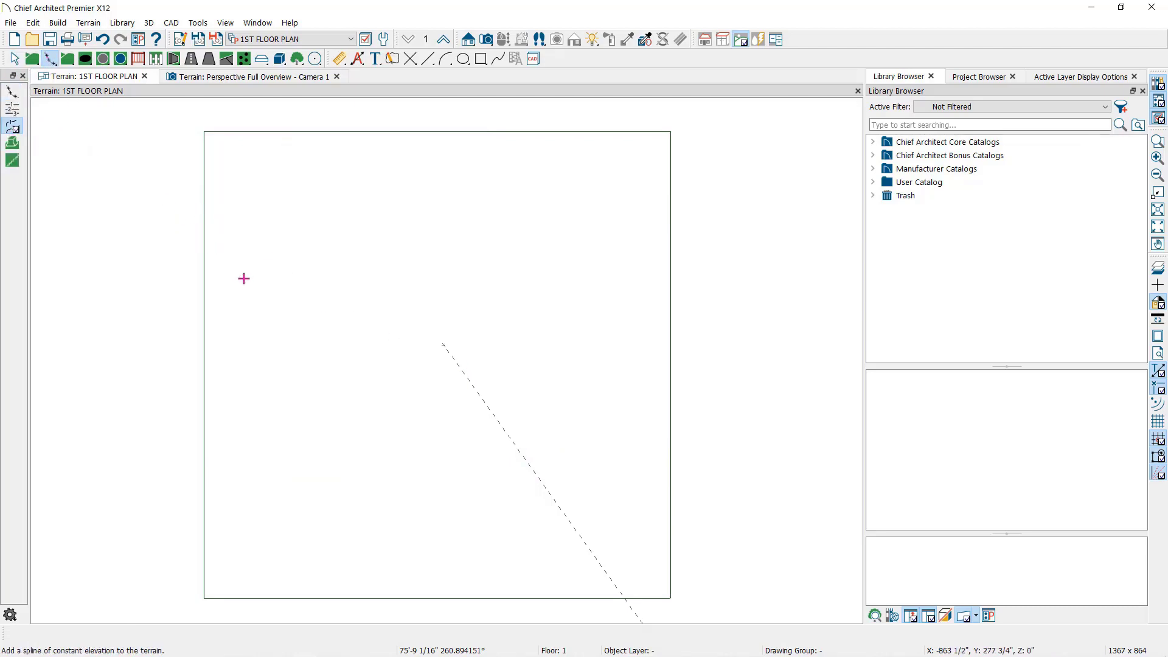
pyautogui.click(225, 287)
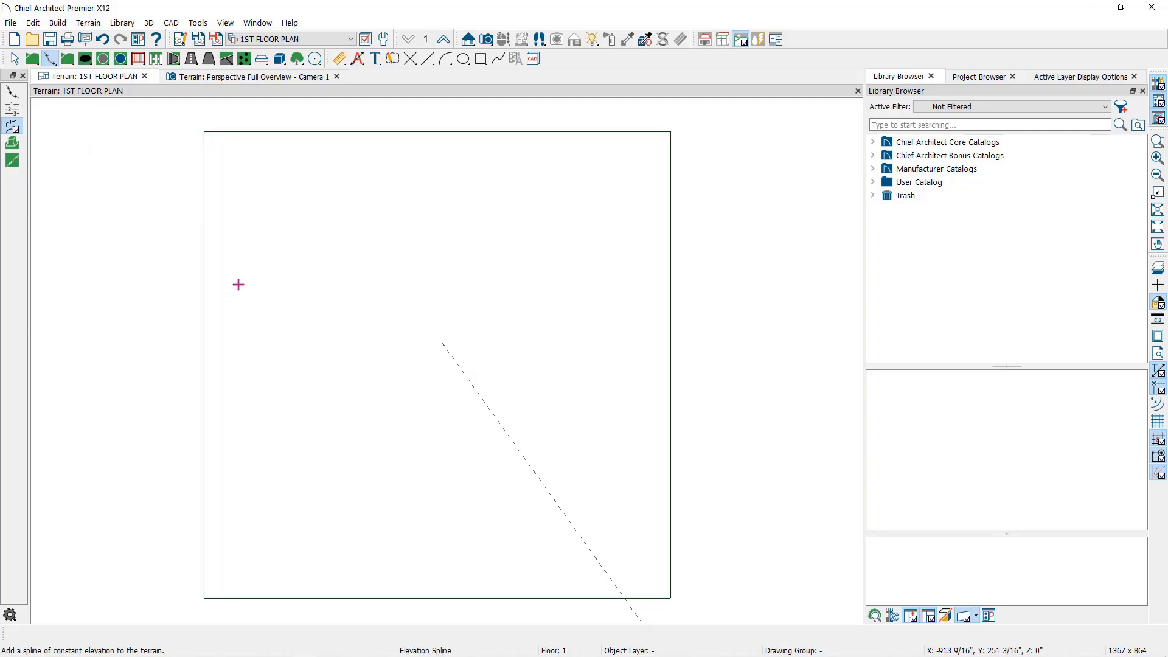
pyautogui.click(313, 248)
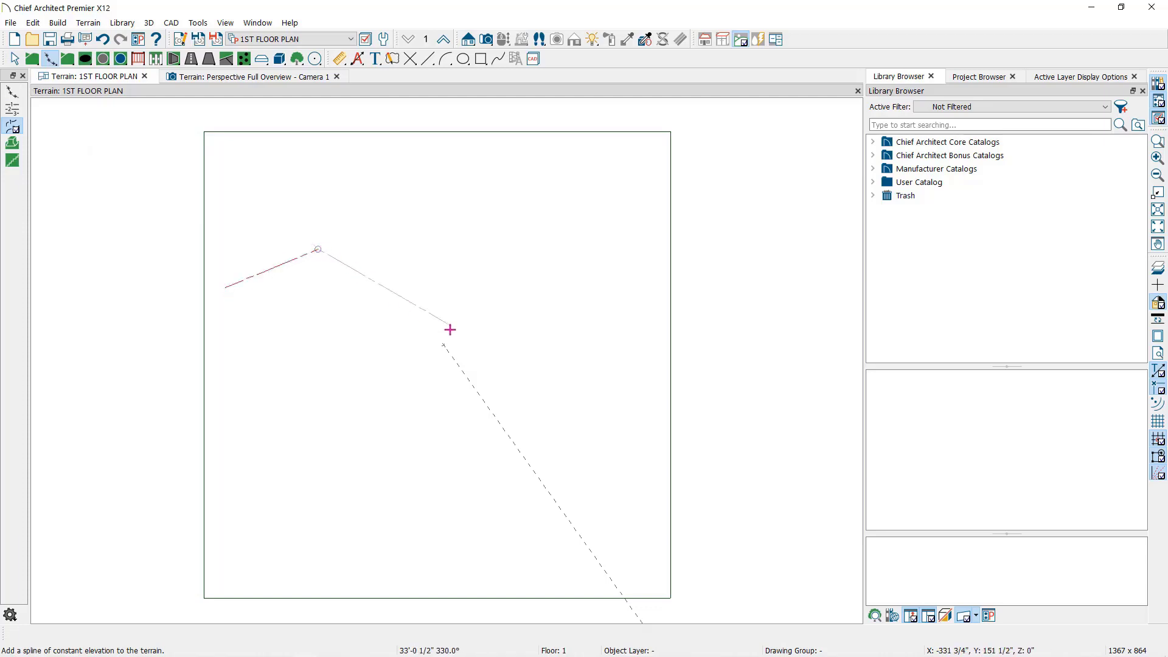
pyautogui.click(450, 329)
pyautogui.click(493, 257)
pyautogui.click(617, 275)
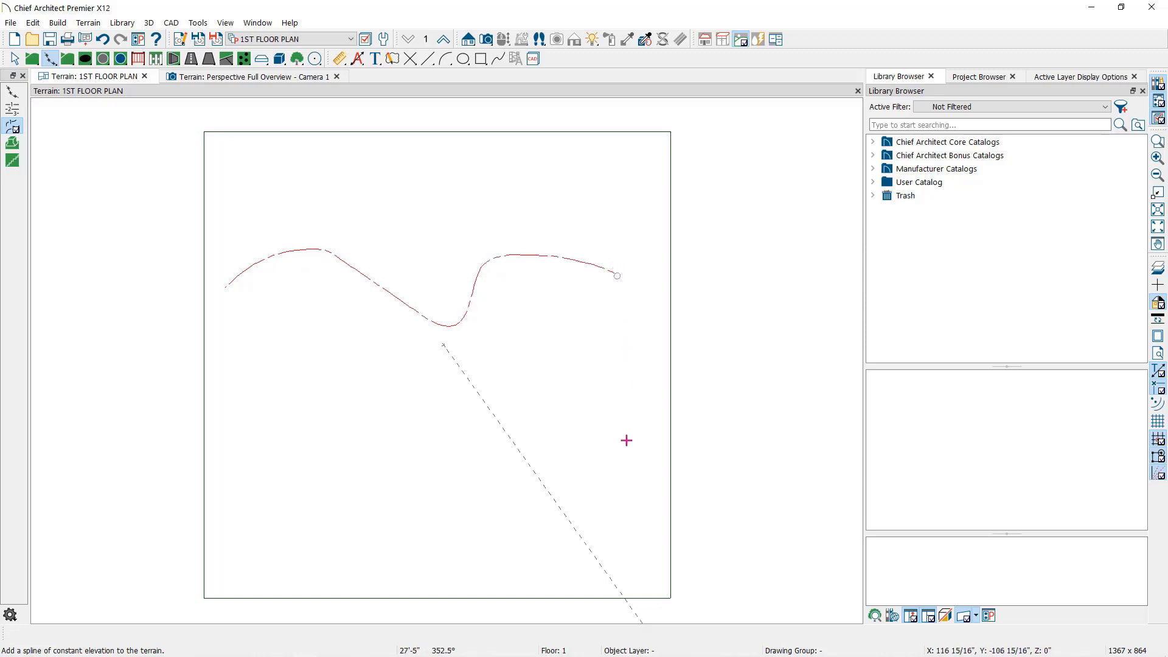
# Step: Draw a second curved elevation line across the lower part of the terrain
pyautogui.click(618, 509)
pyautogui.click(509, 467)
pyautogui.click(451, 509)
pyautogui.click(329, 476)
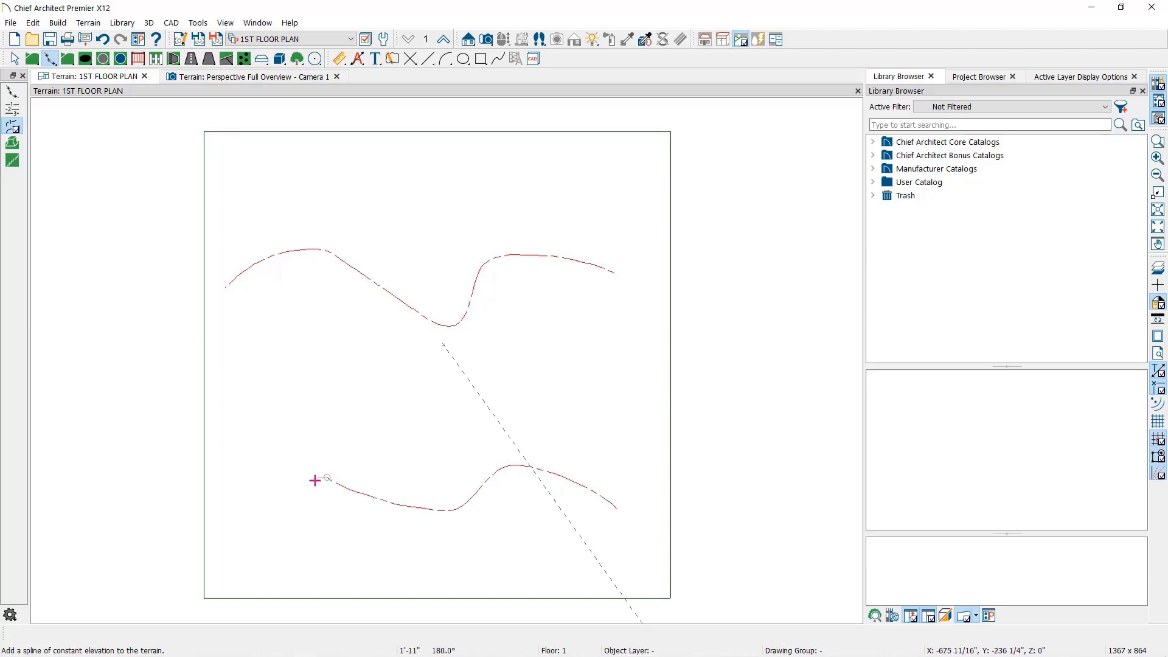
pyautogui.click(230, 518)
pyautogui.press('space')
pyautogui.click(384, 498)
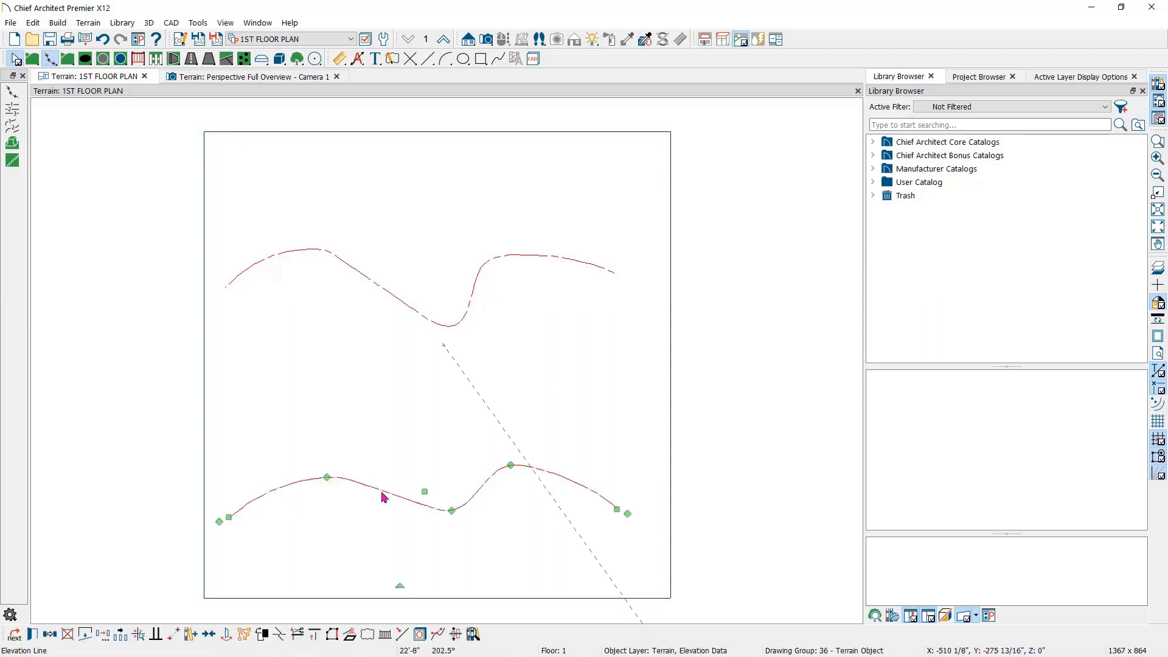
# Step: Set the lower curved line's elevation to -20 and view the slope in 3D
pyautogui.doubleClick(384, 498)
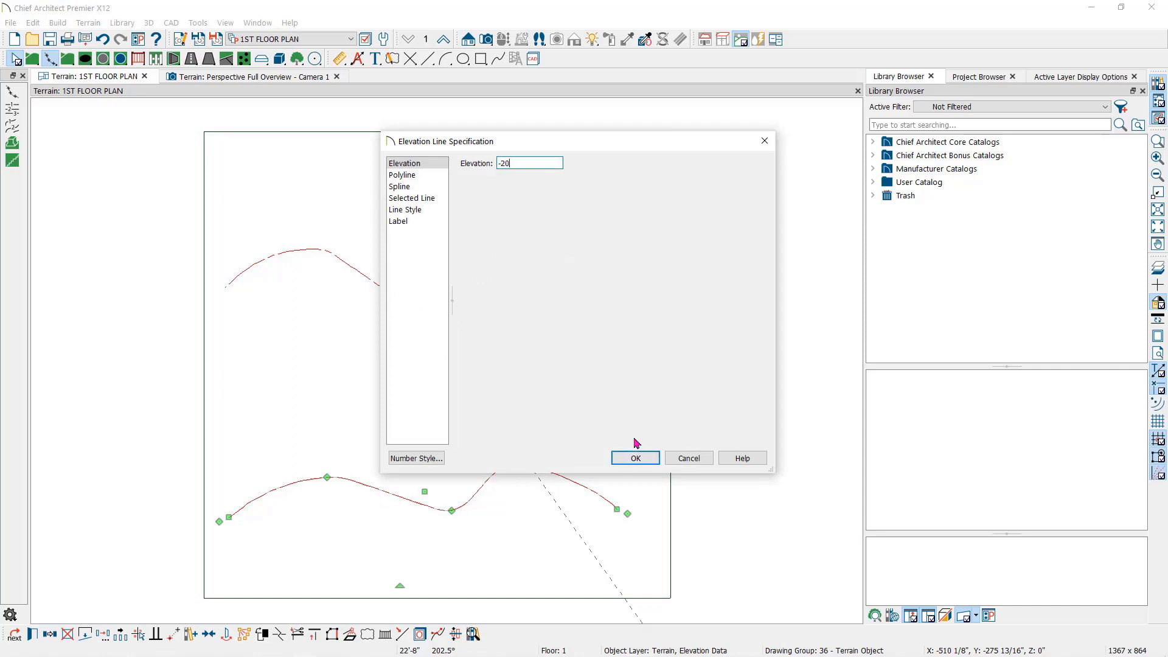
pyautogui.click(634, 459)
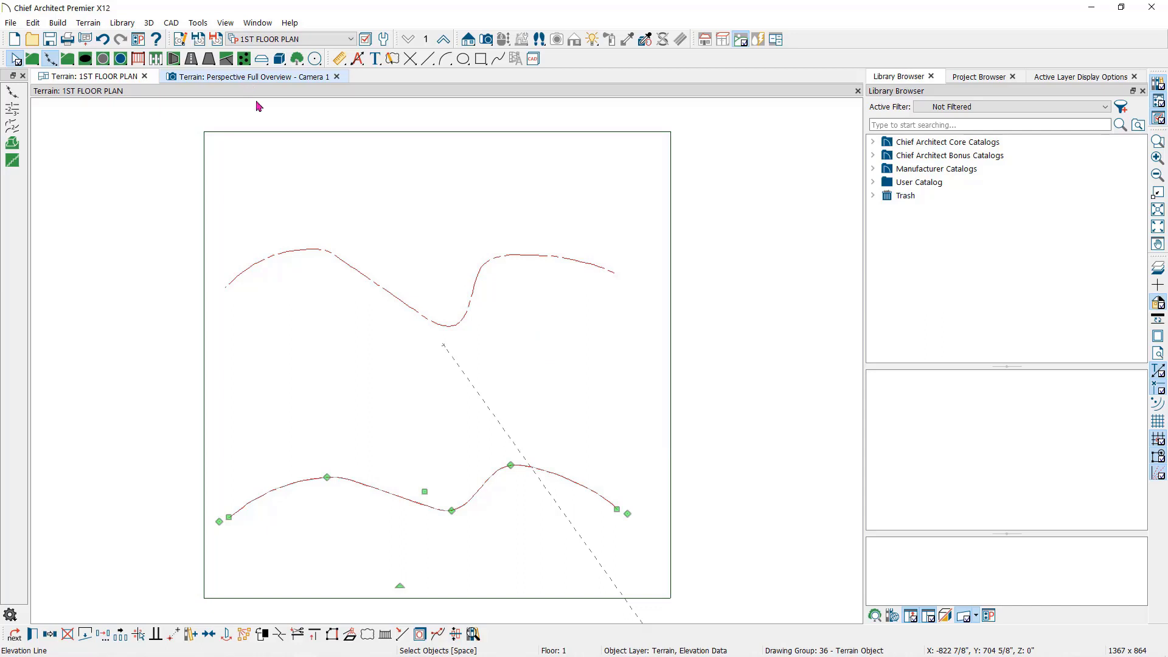
pyautogui.moveTo(657, 456); pyautogui.dragTo(576, 428)
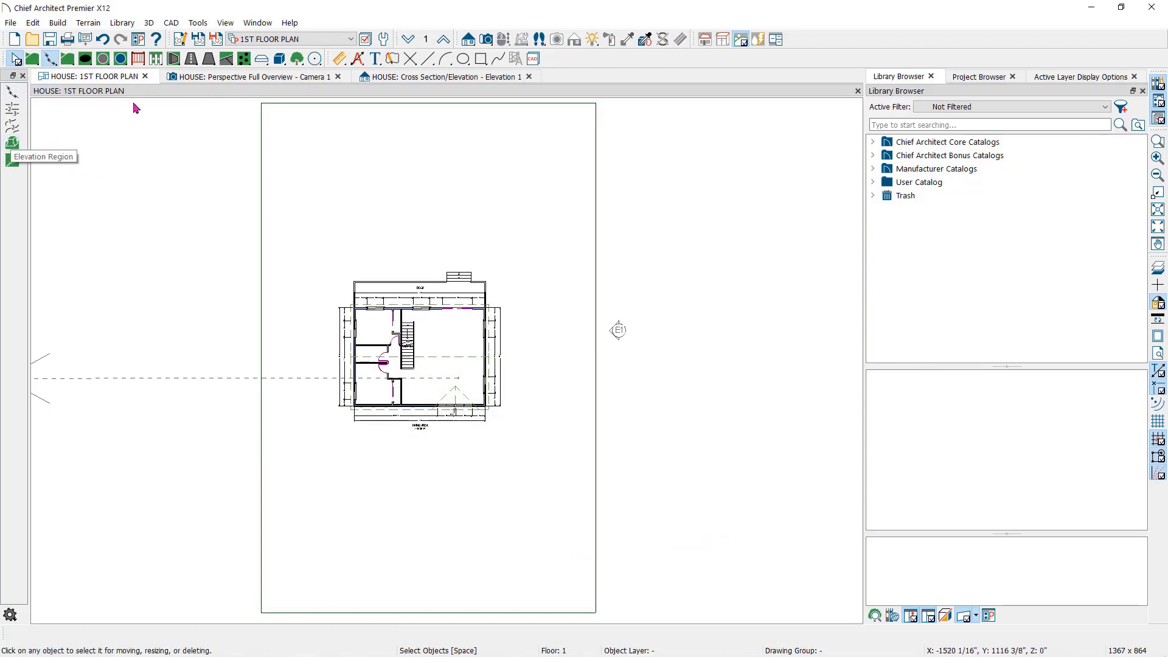
# Step: Orbit the house's 3D overview to a level front view and open Terrain Specification
pyautogui.click(206, 77)
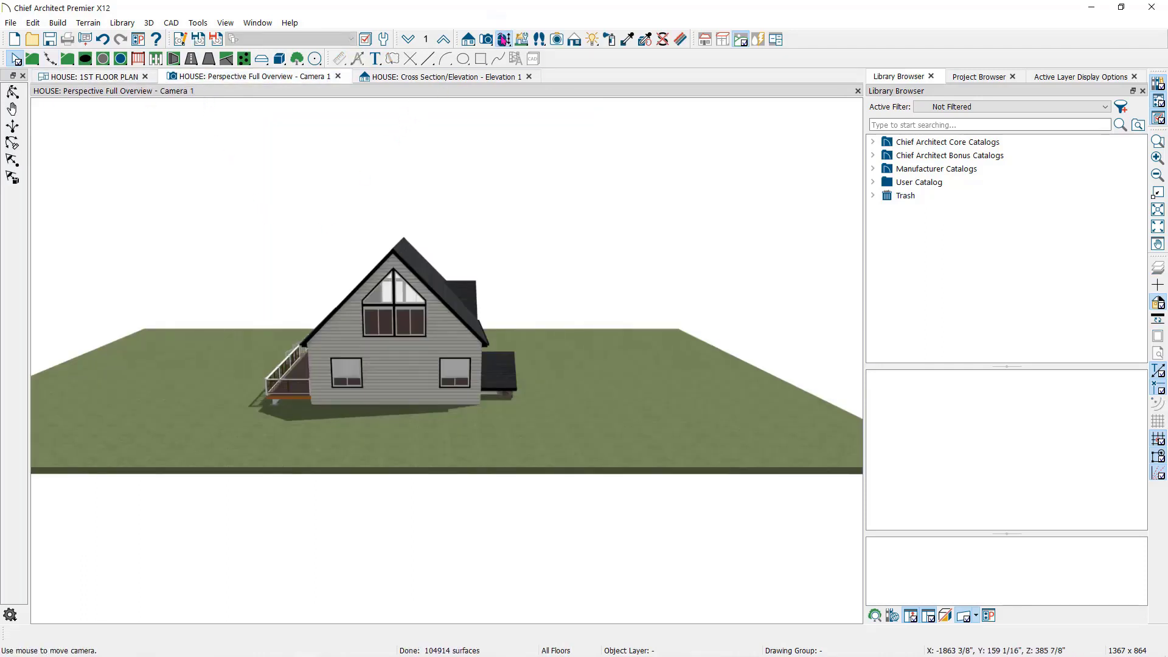
pyautogui.moveTo(493, 195); pyautogui.dragTo(432, 226)
pyautogui.press('space')
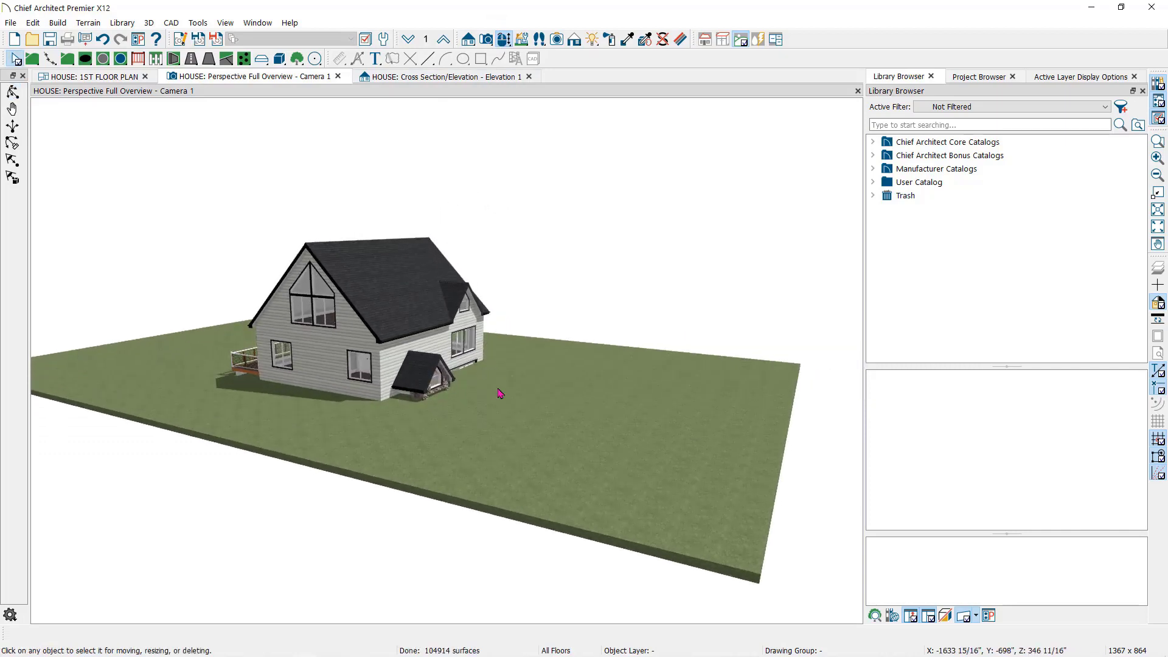
pyautogui.doubleClick(541, 400)
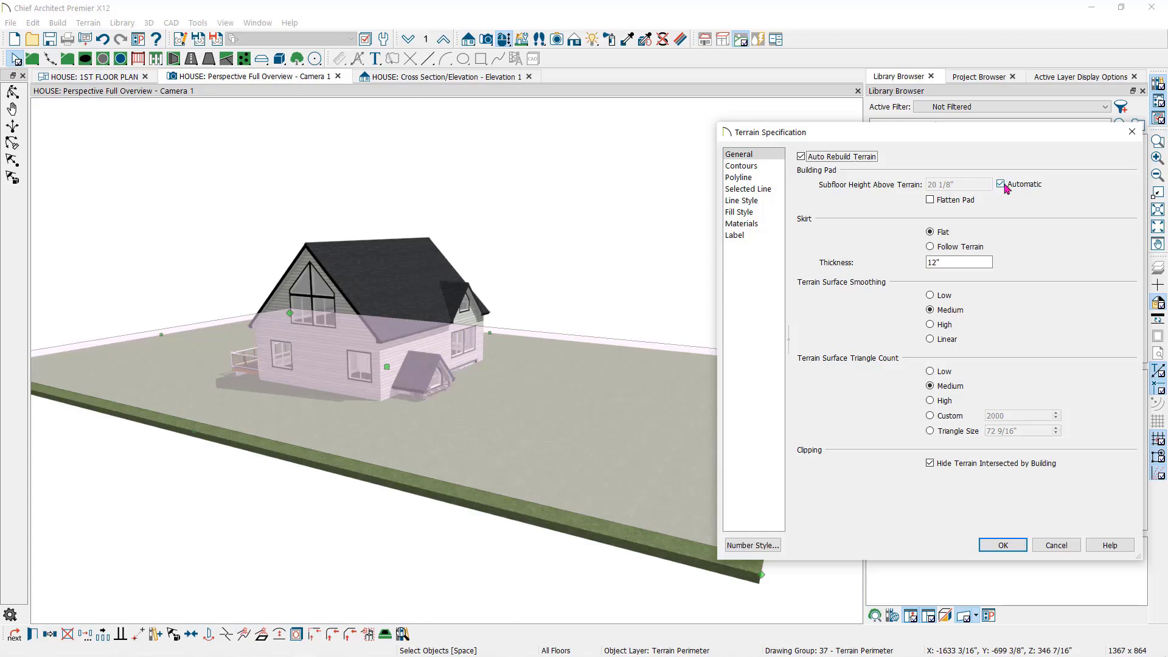
# Step: Turn off automatic subfloor height and set Subfloor Height Above Terrain to 0
pyautogui.click(1001, 184)
pyautogui.hotkey('shift', 'Tab')
pyautogui.write('0')
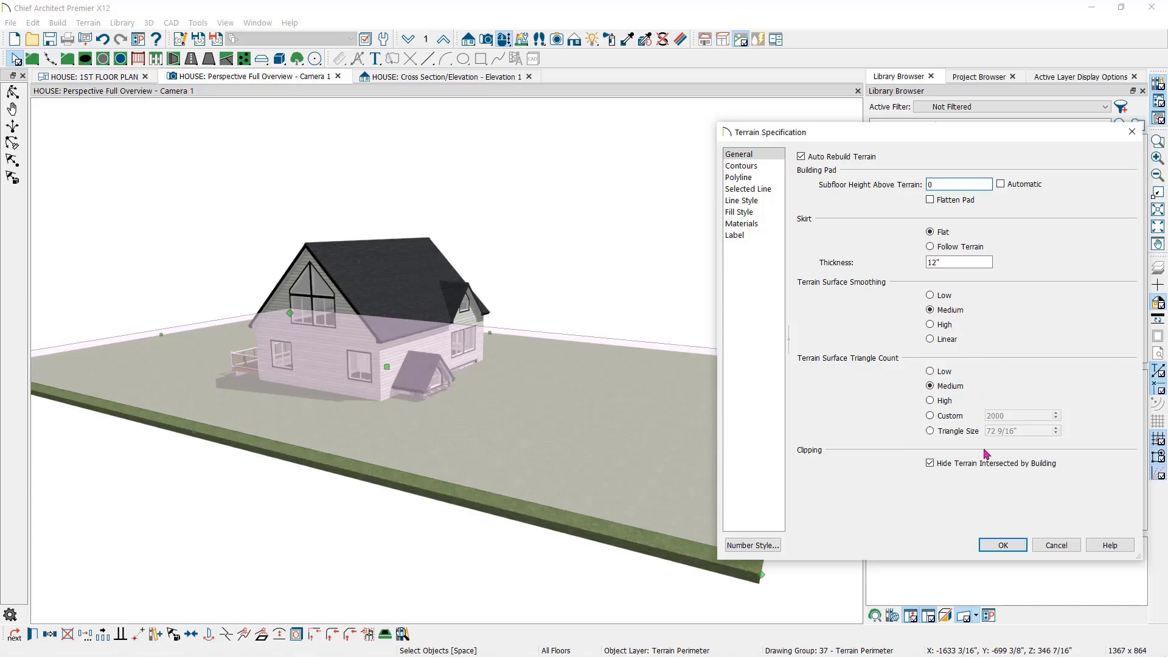
pyautogui.click(1003, 545)
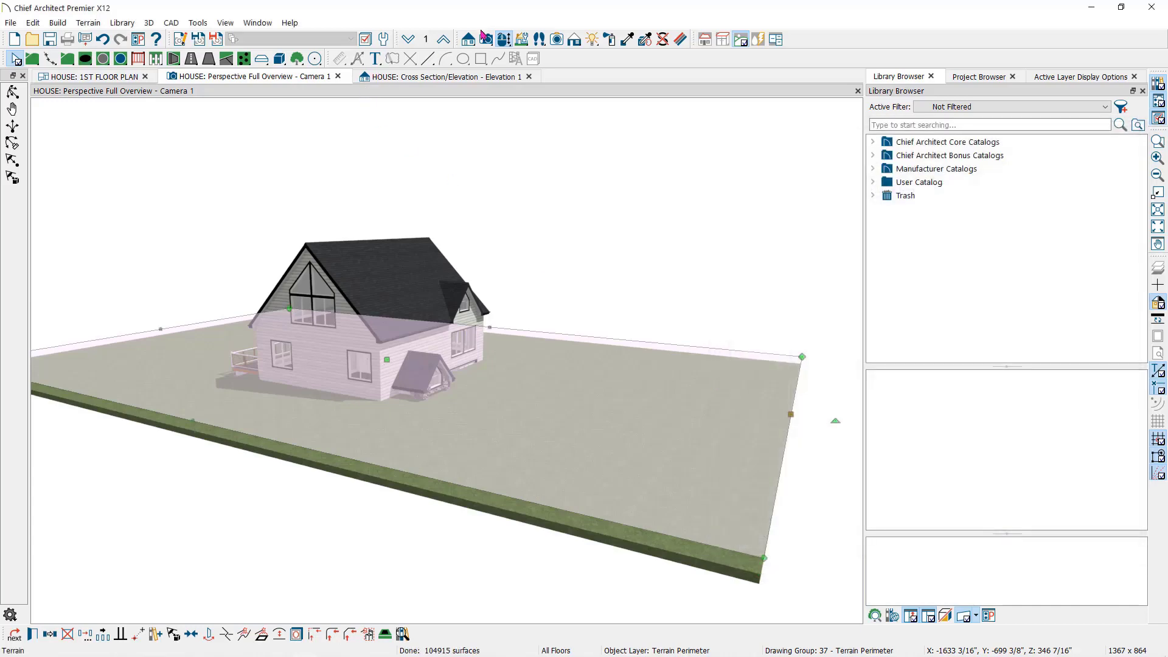
# Step: Orbit the 3D view to inspect both gable ends of the house
pyautogui.click(503, 39)
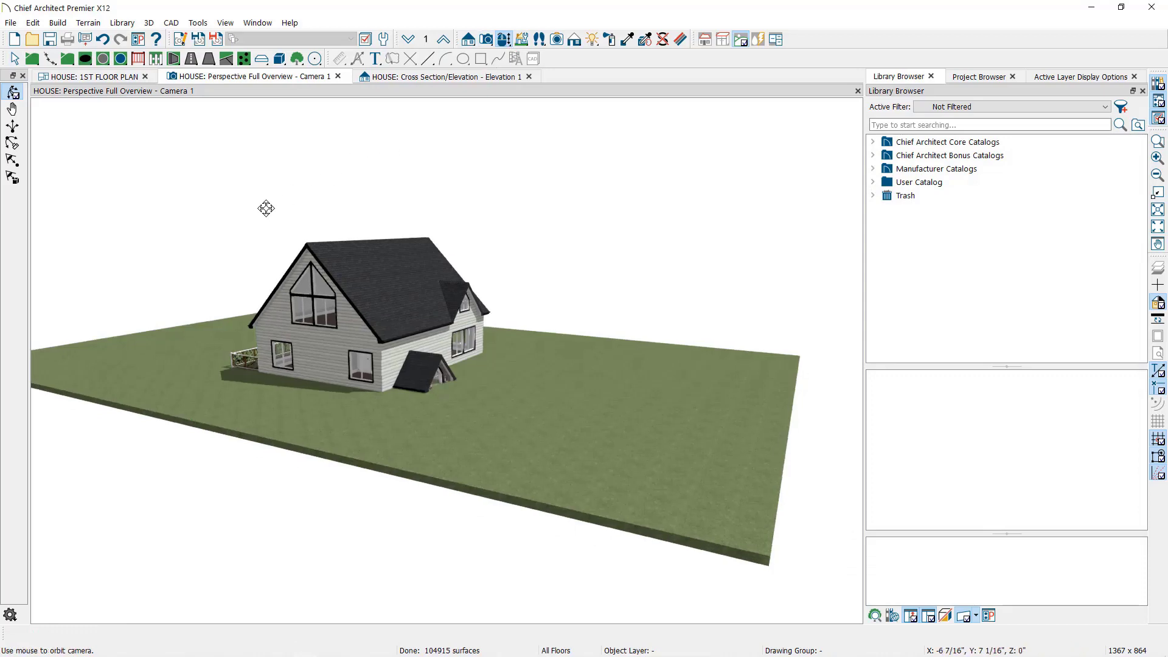
pyautogui.moveTo(266, 208); pyautogui.dragTo(407, 209)
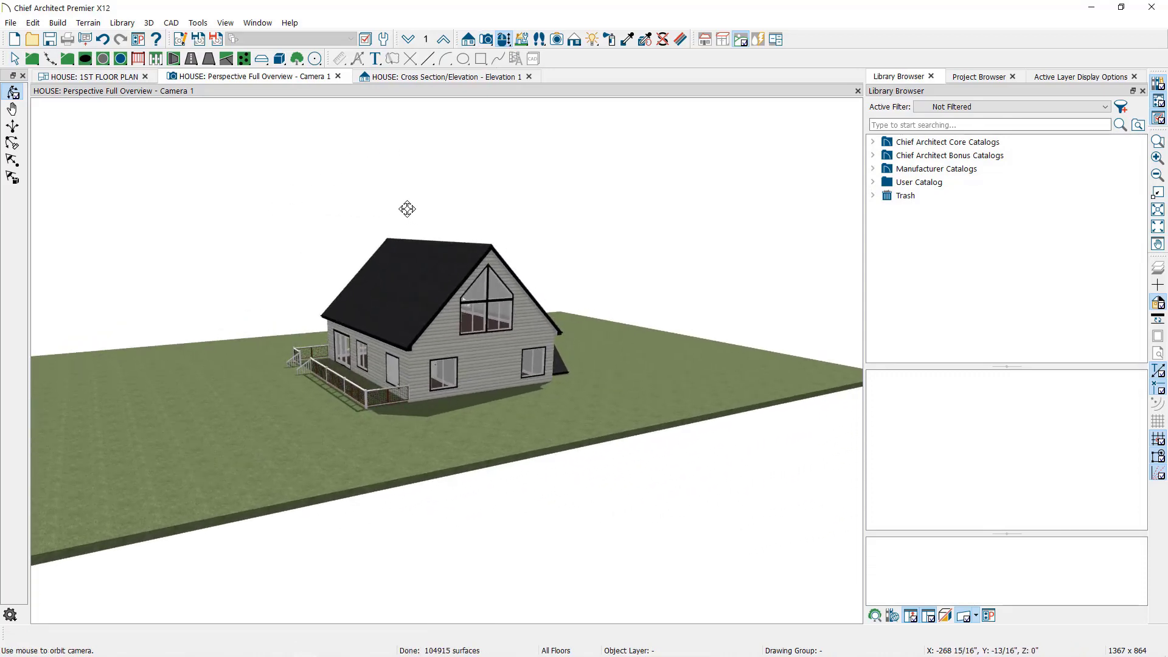
pyautogui.moveTo(407, 209); pyautogui.dragTo(265, 213)
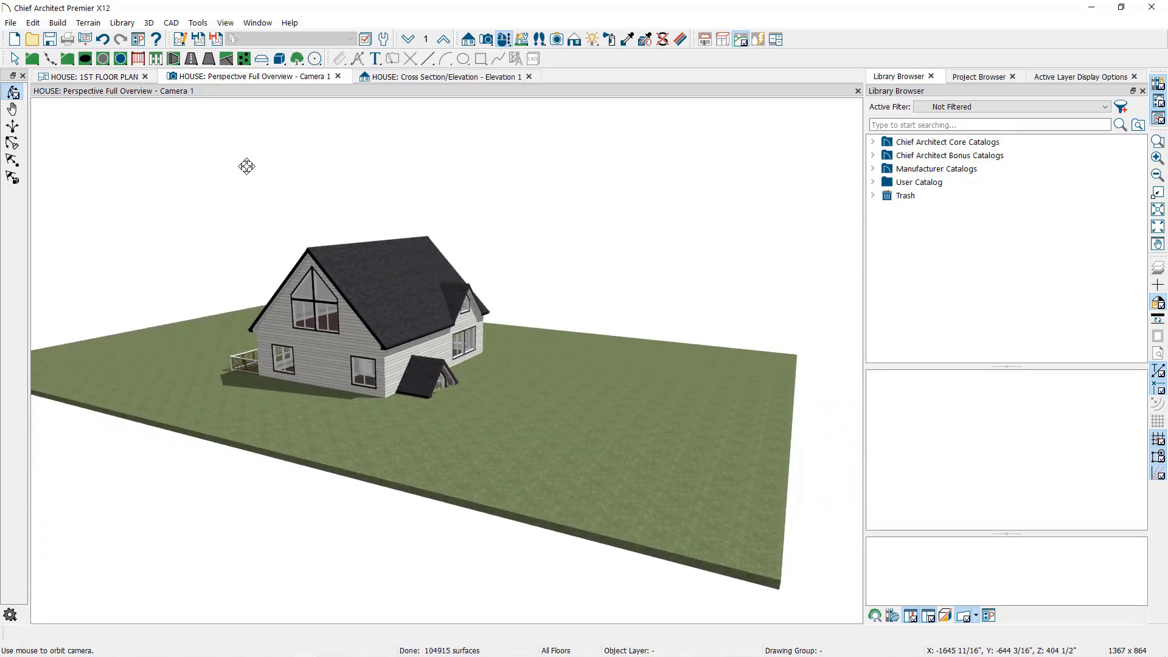
pyautogui.press('space')
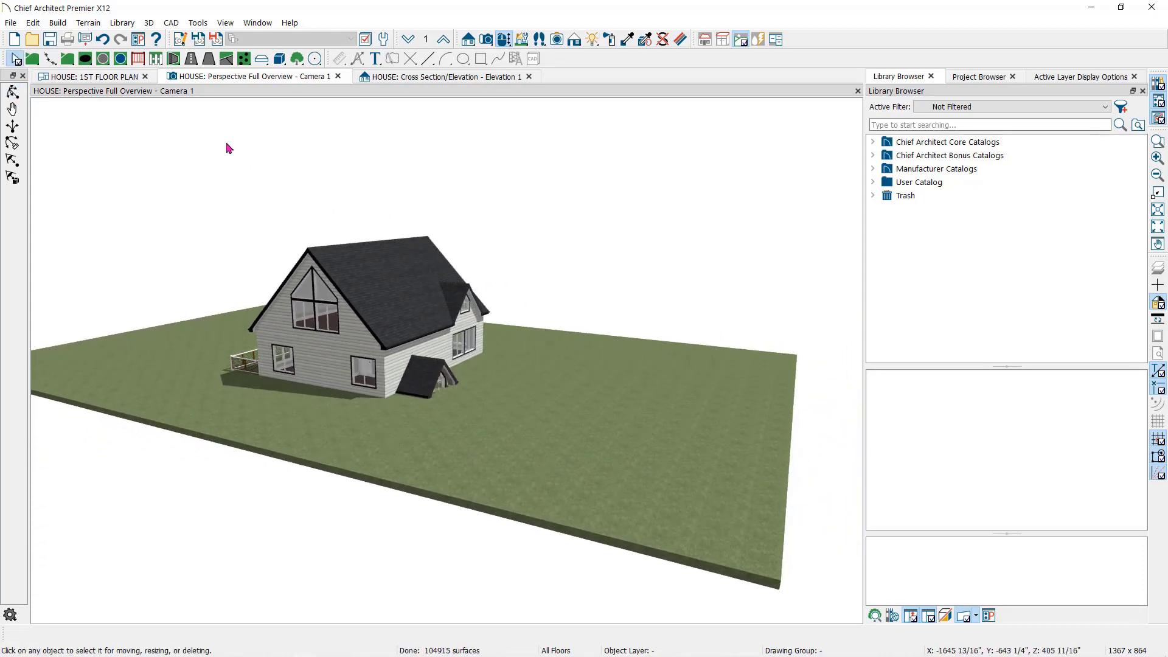
# Step: Draw two rectangular elevation regions, one behind the house and one in front
pyautogui.click(104, 82)
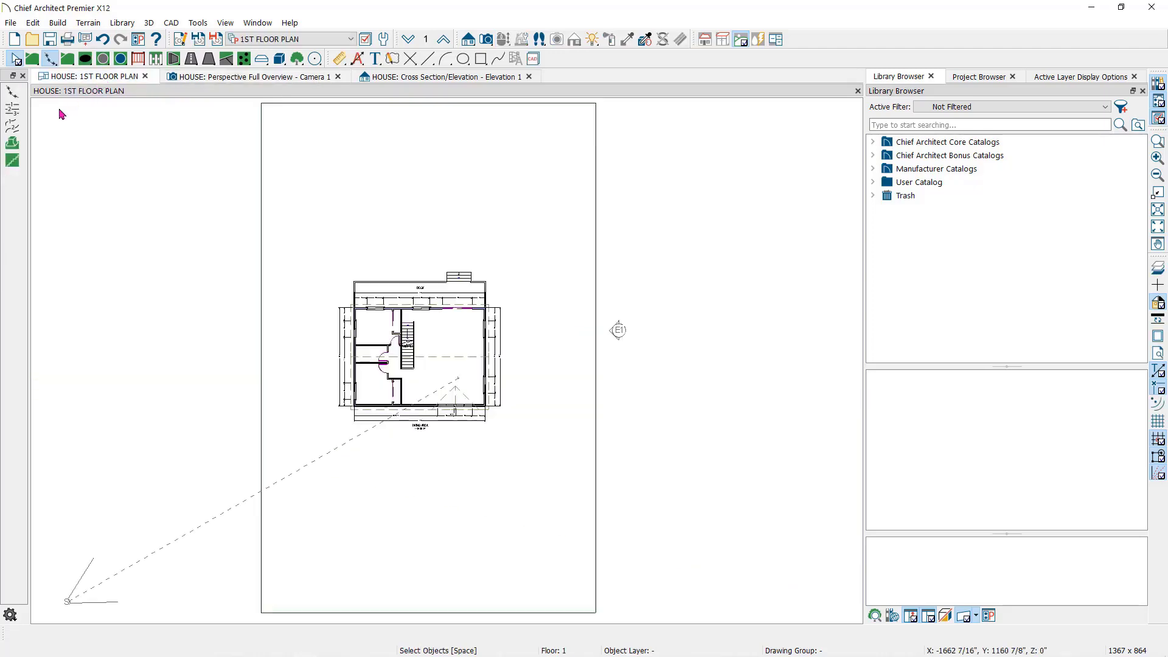
pyautogui.click(12, 145)
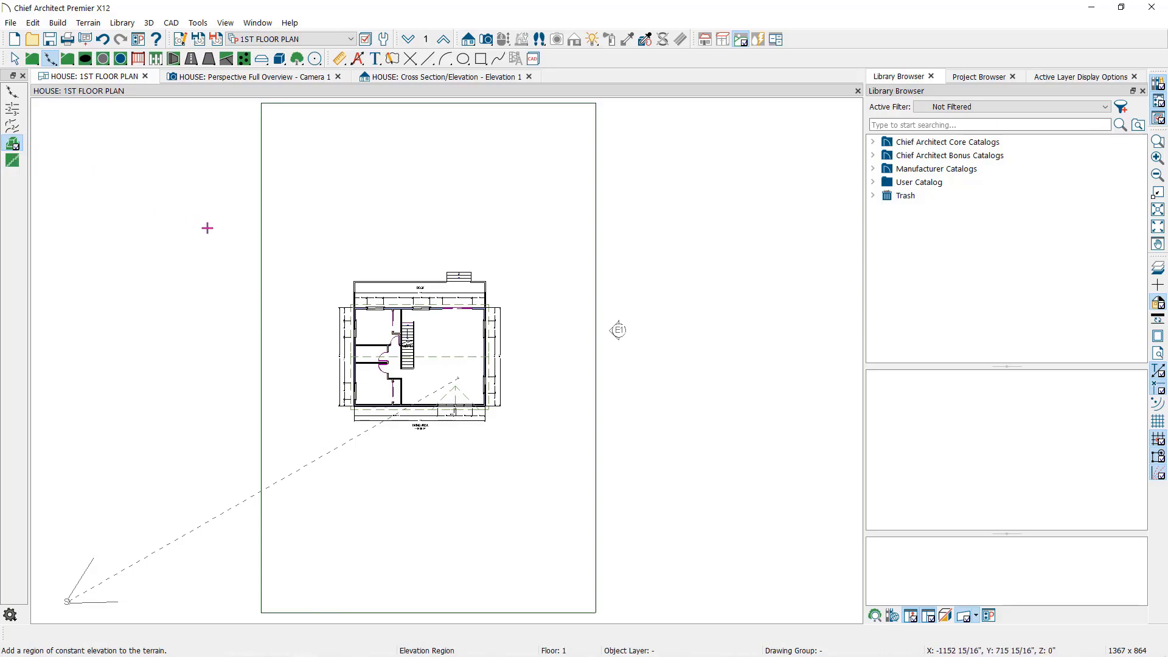
pyautogui.moveTo(237, 255); pyautogui.dragTo(642, 315)
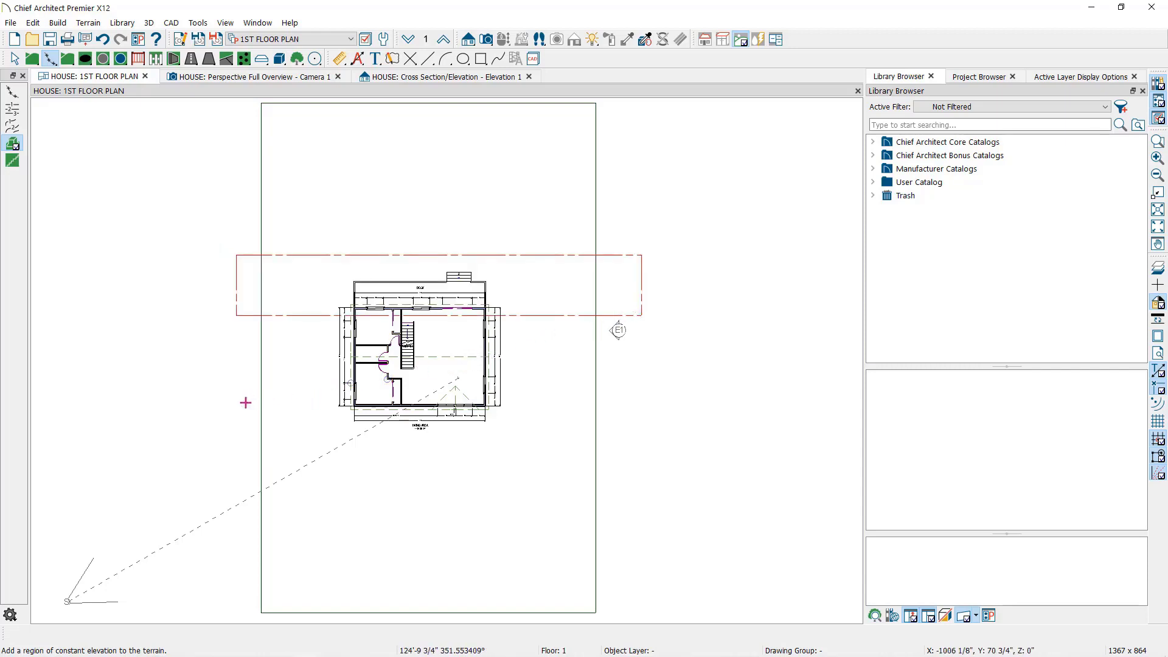
pyautogui.moveTo(246, 402); pyautogui.dragTo(636, 440)
pyautogui.press('space')
# Step: Pull in the rear region's right side and confirm its 0' elevation
pyautogui.click(641, 319)
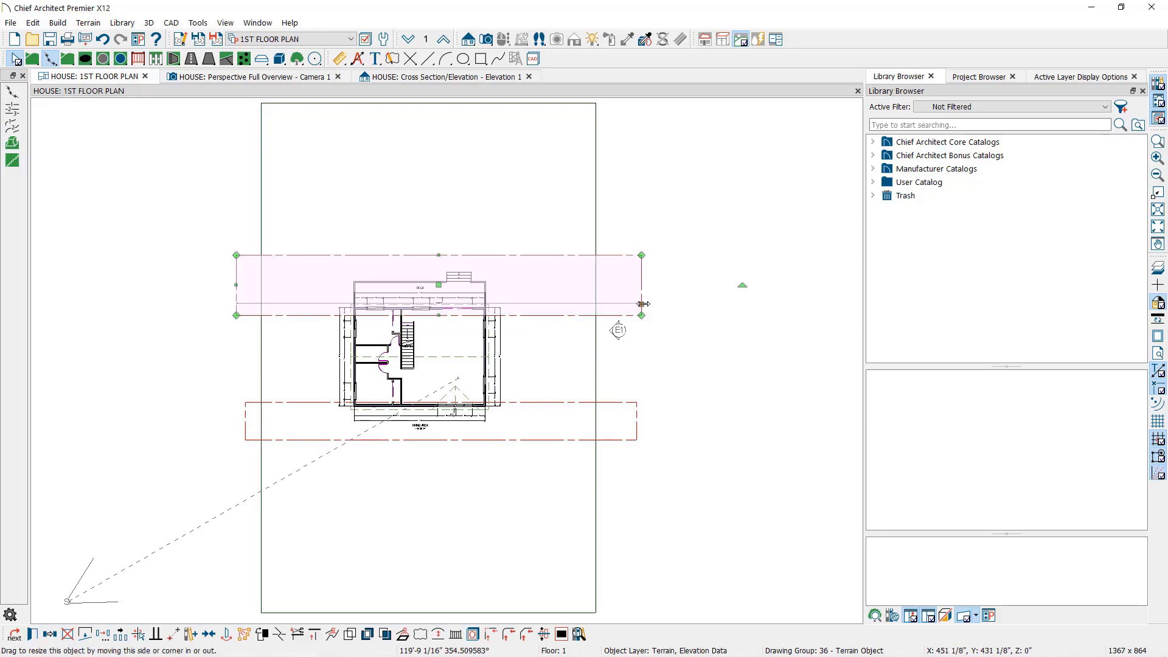
pyautogui.moveTo(643, 304); pyautogui.dragTo(616, 304)
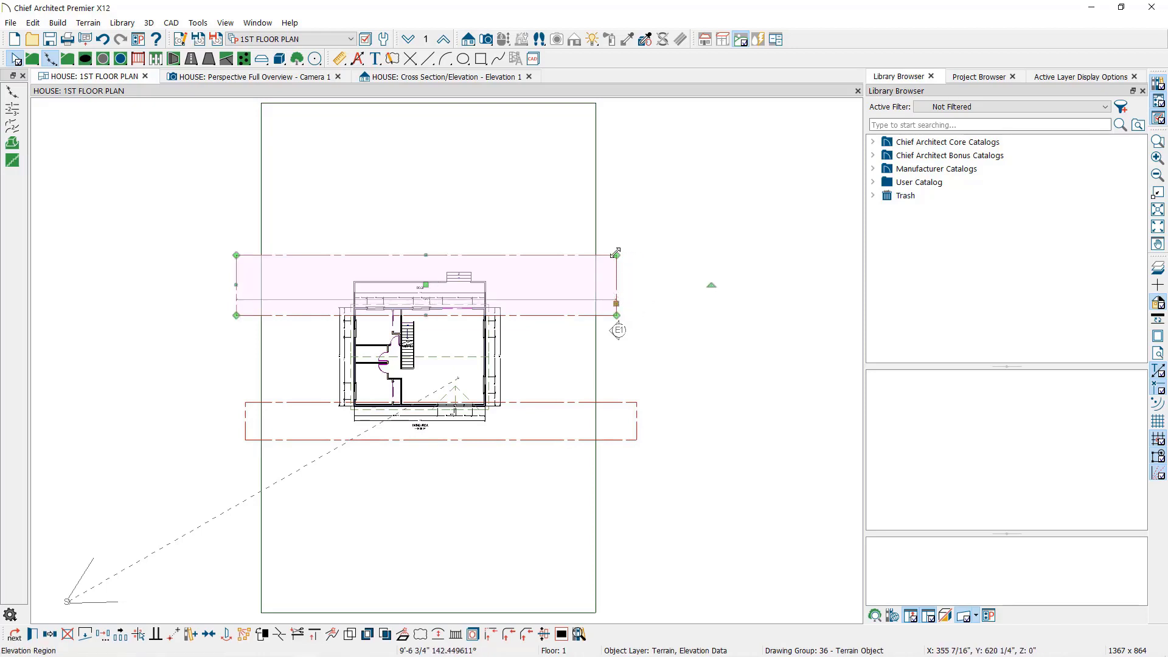
pyautogui.moveTo(616, 255)
pyautogui.mouseDown()
pyautogui.moveTo(626, 204)
pyautogui.moveTo(616, 255)
pyautogui.mouseUp()
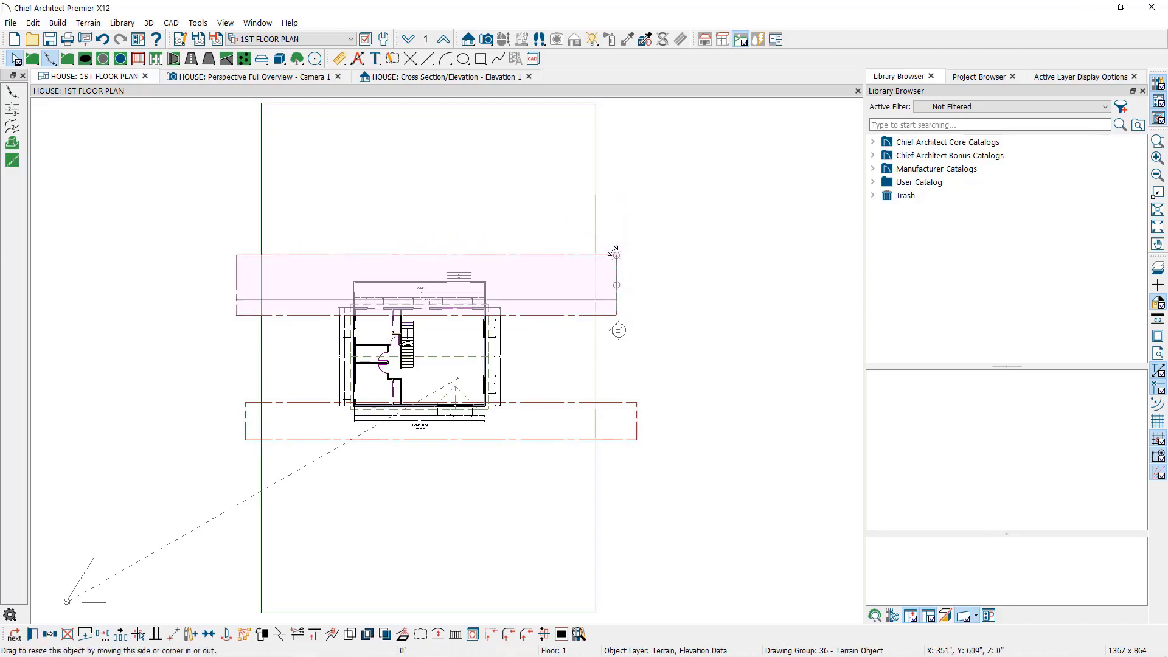
pyautogui.doubleClick(616, 285)
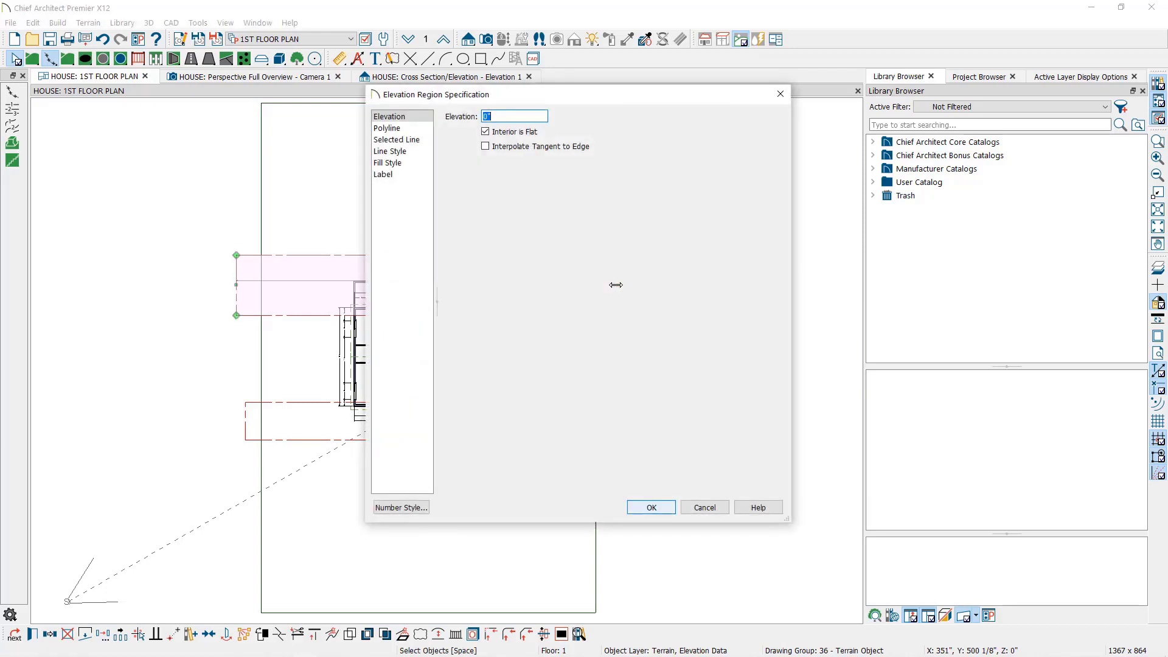
pyautogui.press('Return')
pyautogui.click(636, 429)
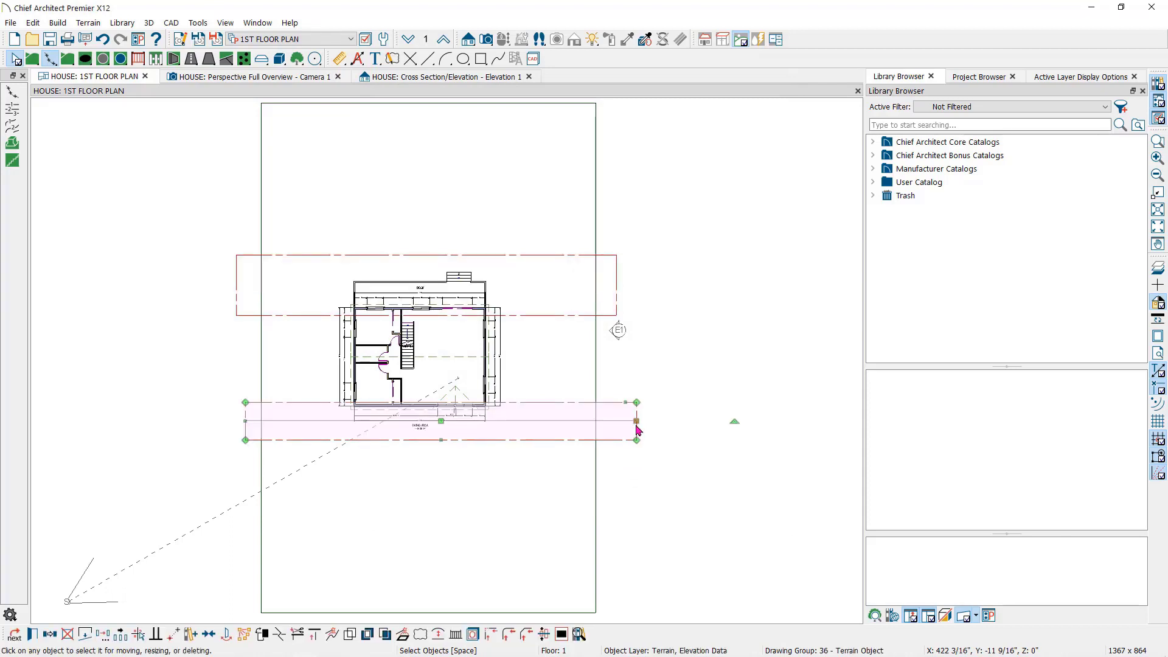
pyautogui.click(409, 40)
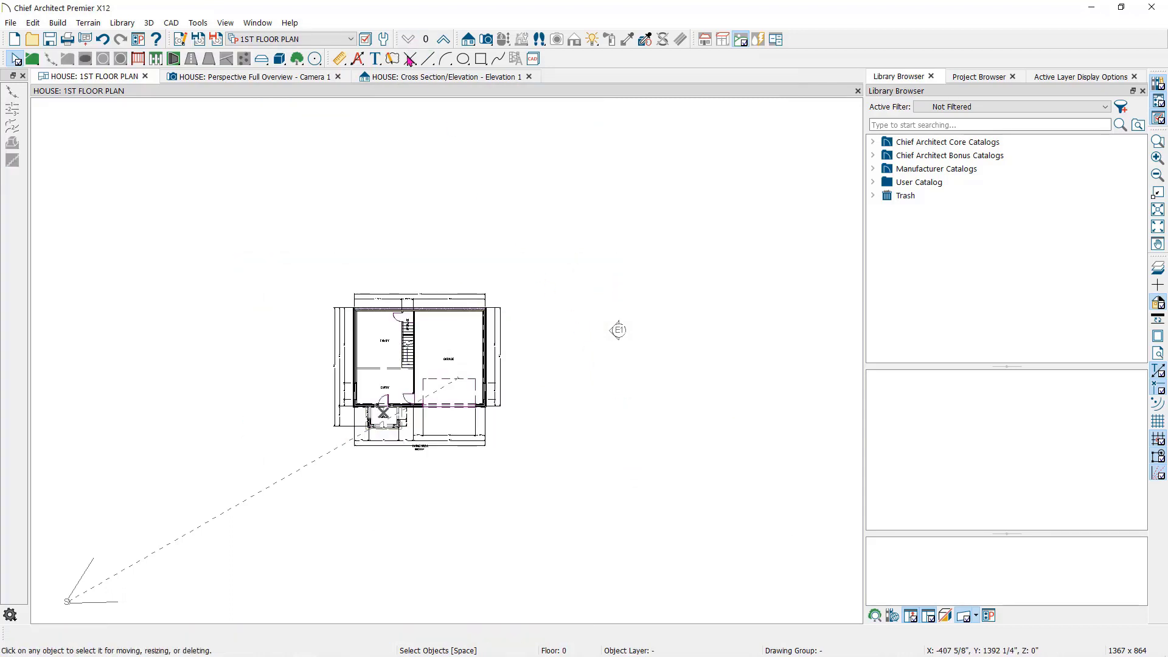
pyautogui.click(370, 383)
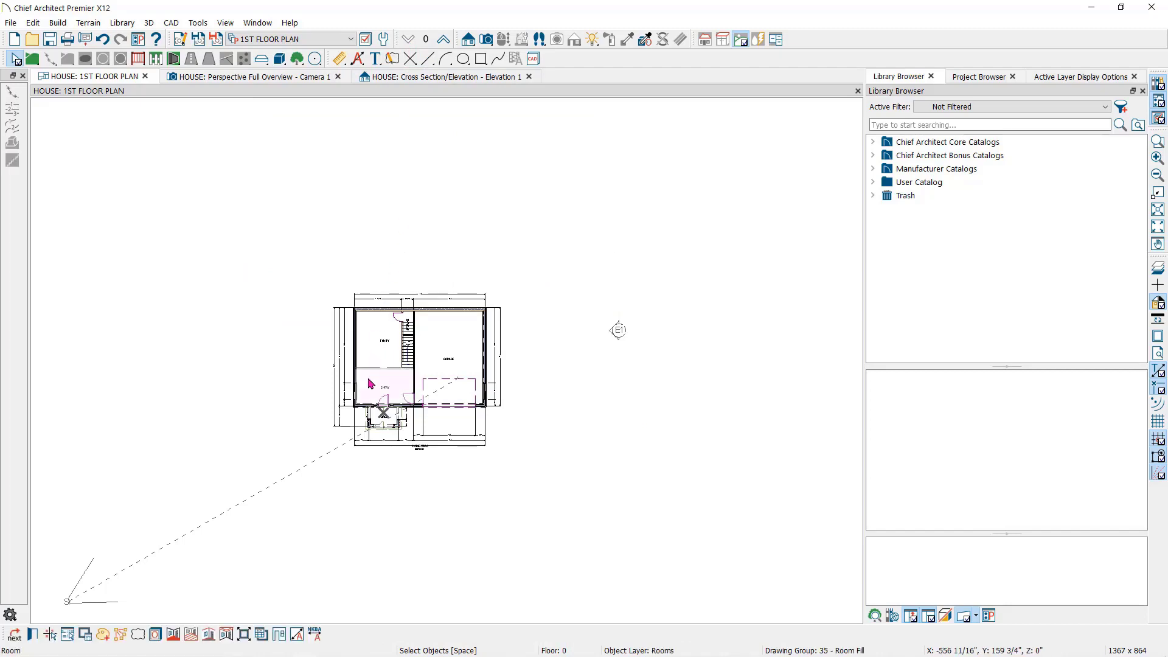
pyautogui.doubleClick(371, 383)
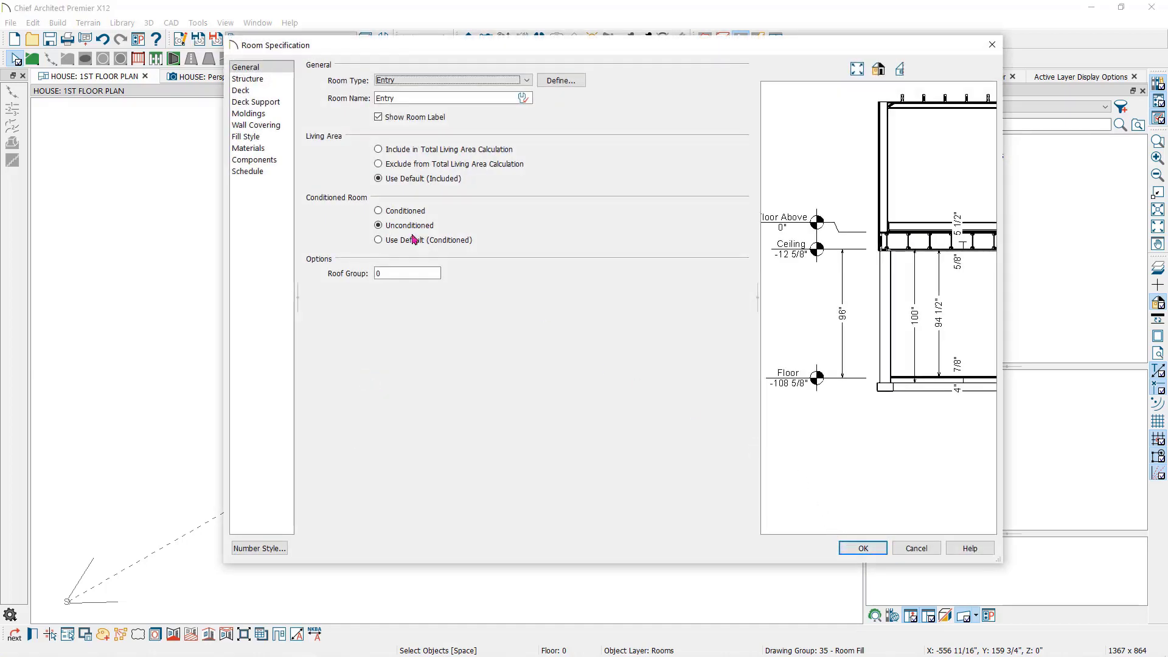
pyautogui.click(248, 79)
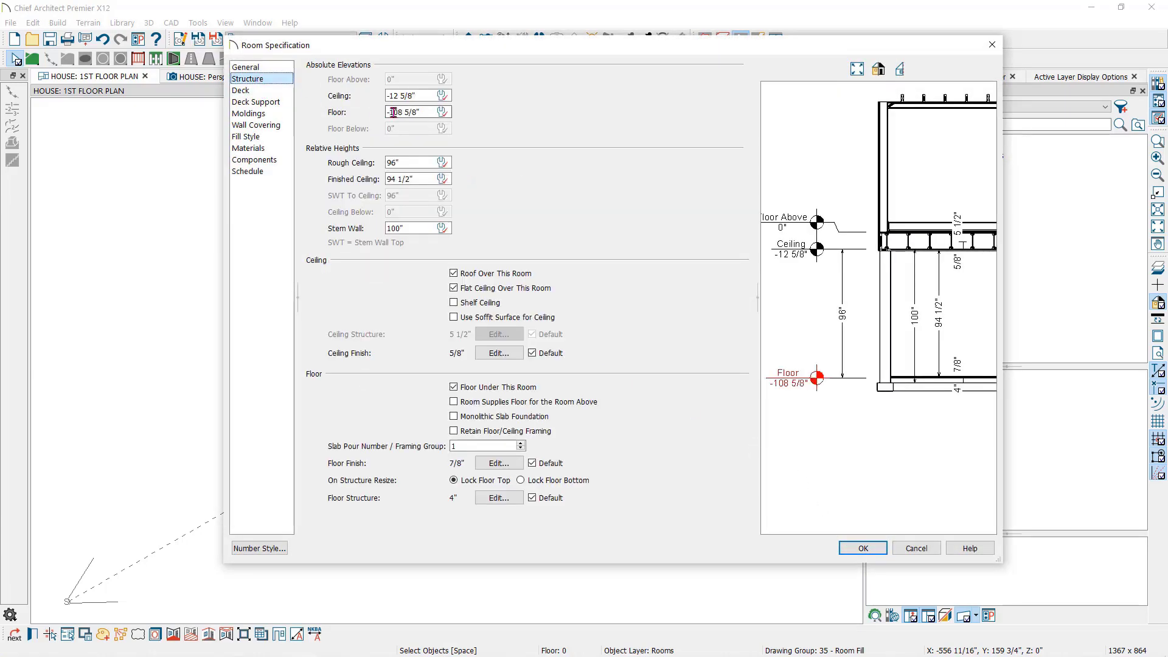
pyautogui.click(412, 114)
pyautogui.click(909, 548)
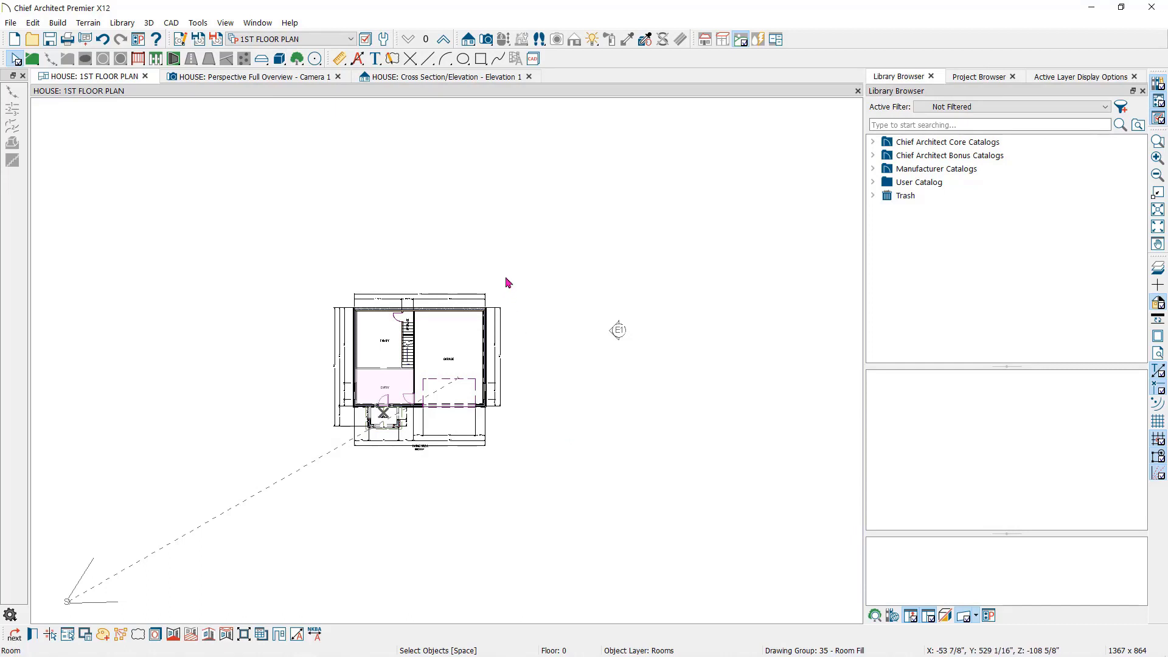
# Step: Set the front elevation region's elevation to -10
pyautogui.click(443, 40)
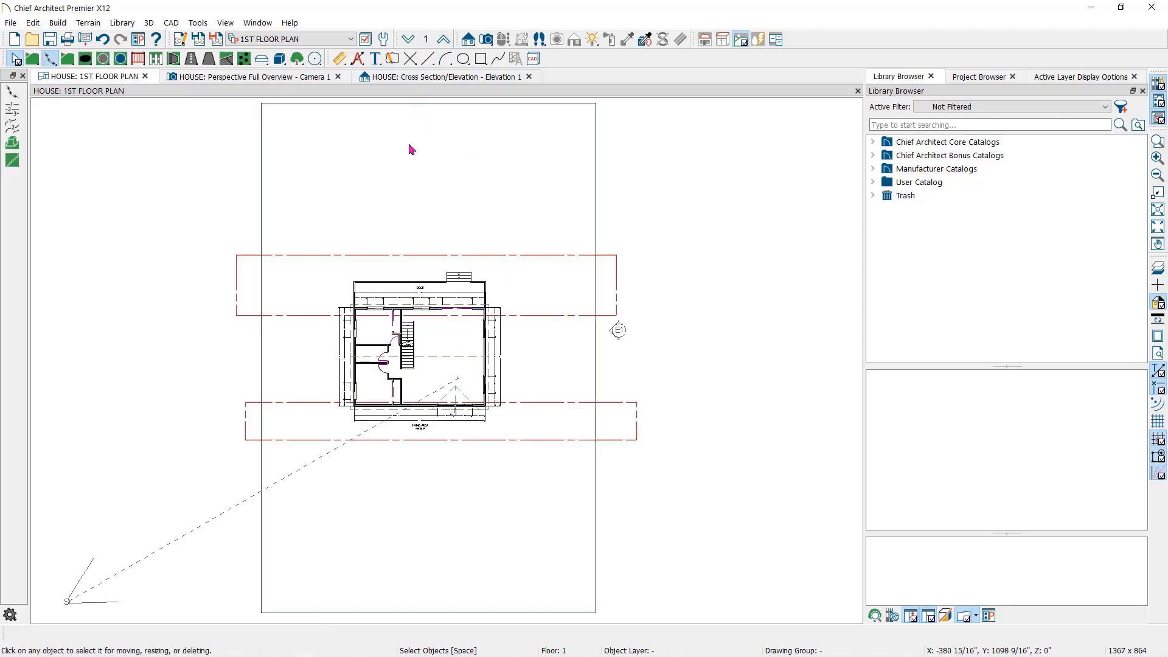
pyautogui.click(542, 405)
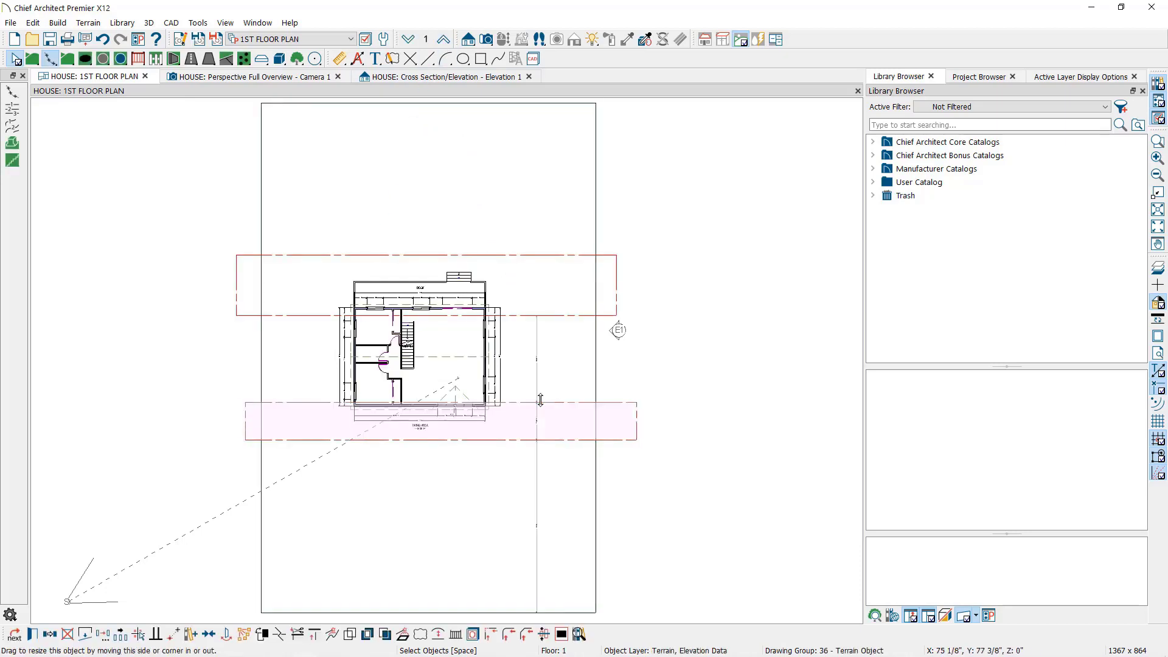
pyautogui.doubleClick(540, 400)
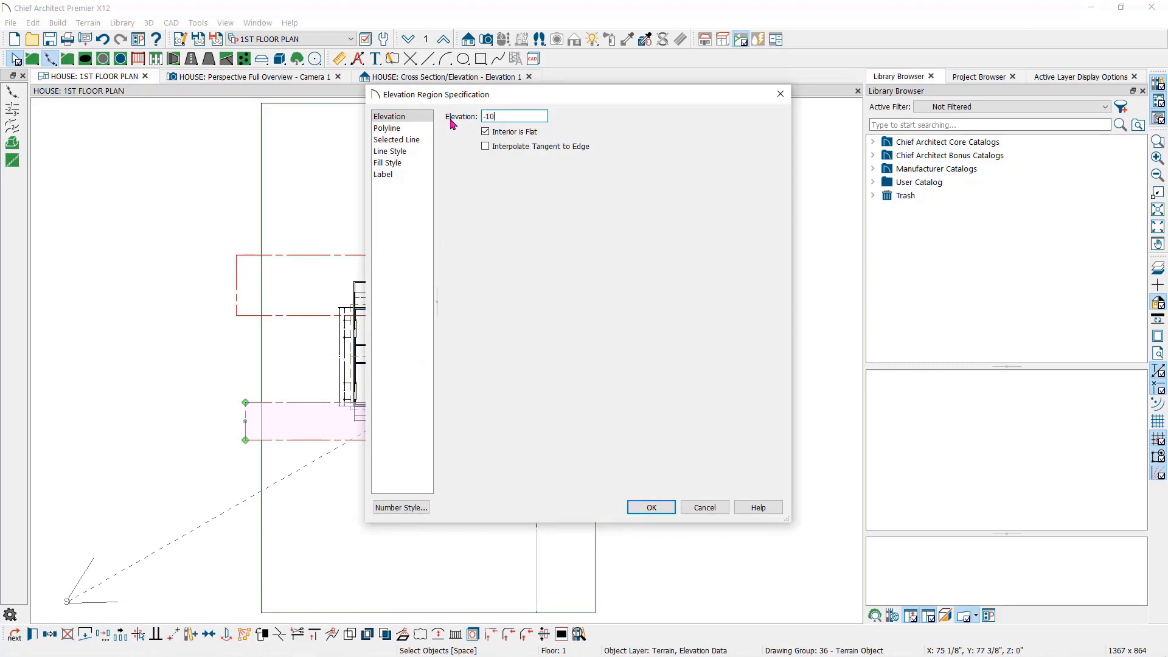
pyautogui.click(647, 506)
# Step: From the 3D overview, set the terrain's subfloor height above terrain to 4"
pyautogui.click(313, 77)
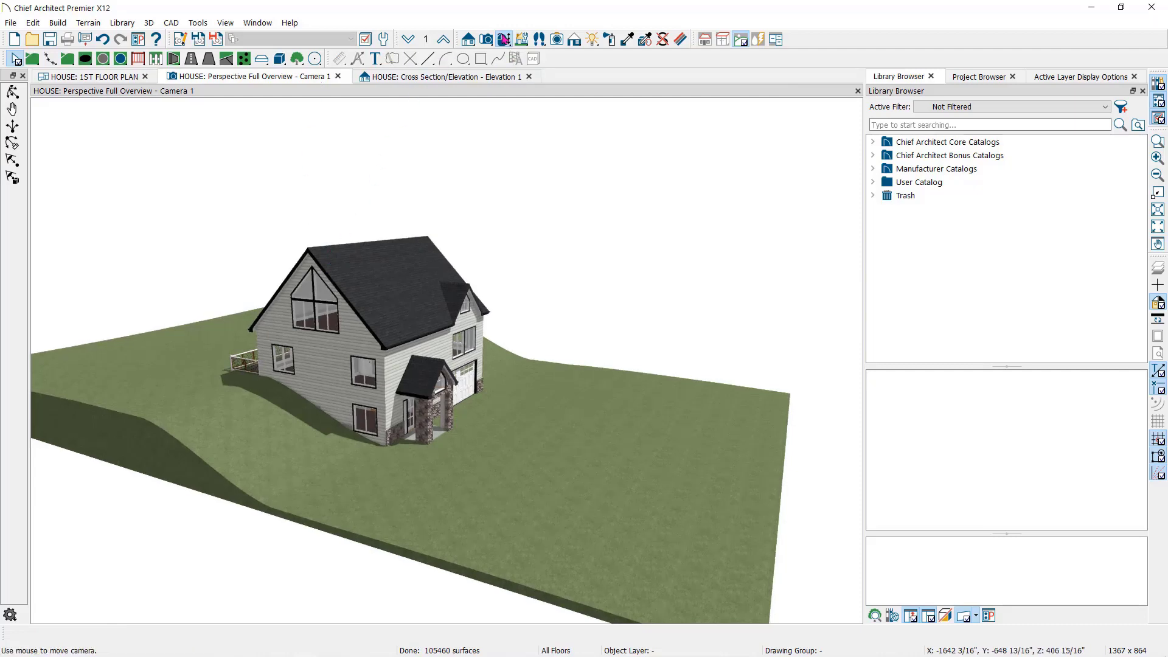
pyautogui.click(503, 40)
pyautogui.moveTo(547, 110); pyautogui.dragTo(595, 183)
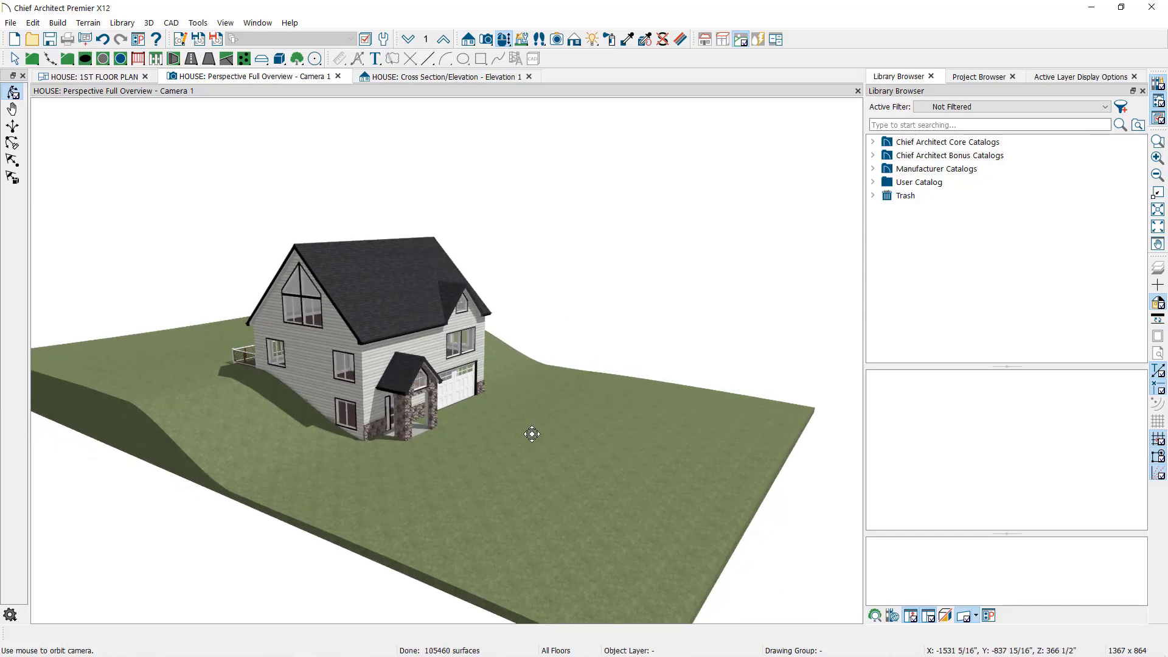
pyautogui.press('space')
pyautogui.click(533, 437)
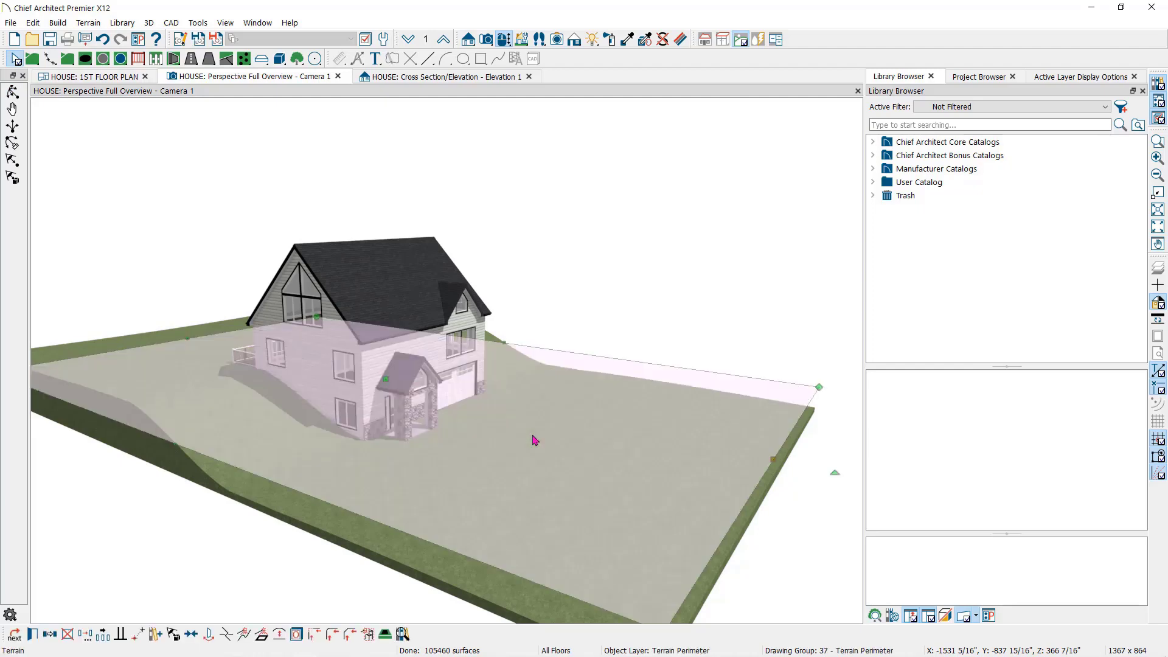
pyautogui.doubleClick(533, 439)
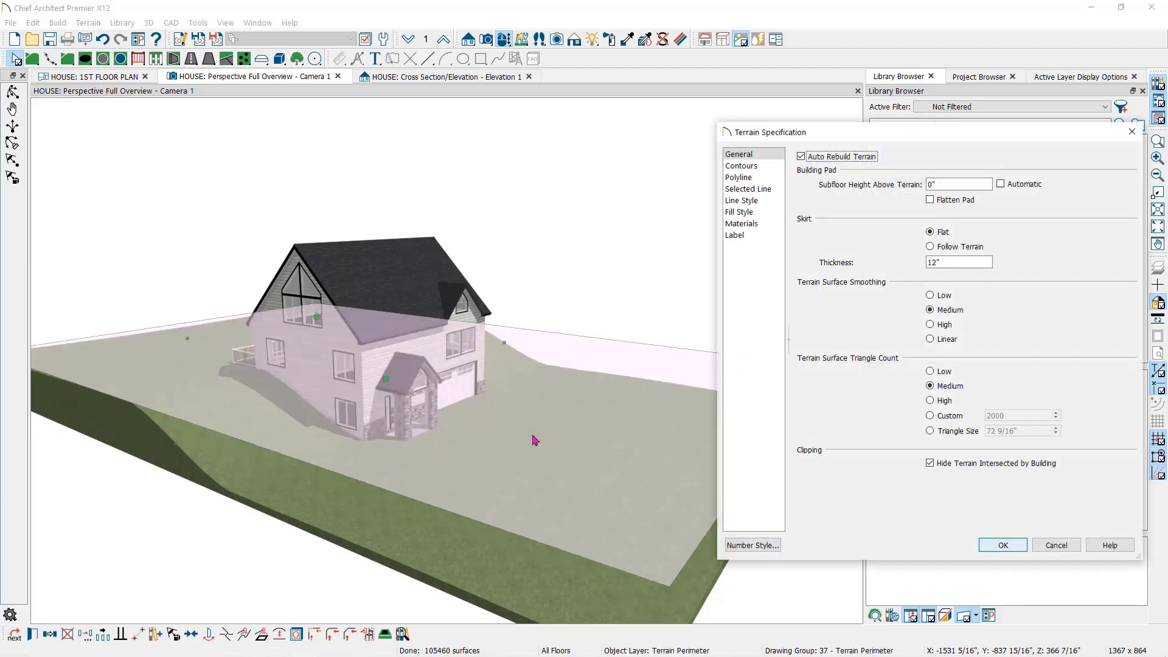
pyautogui.click(952, 187)
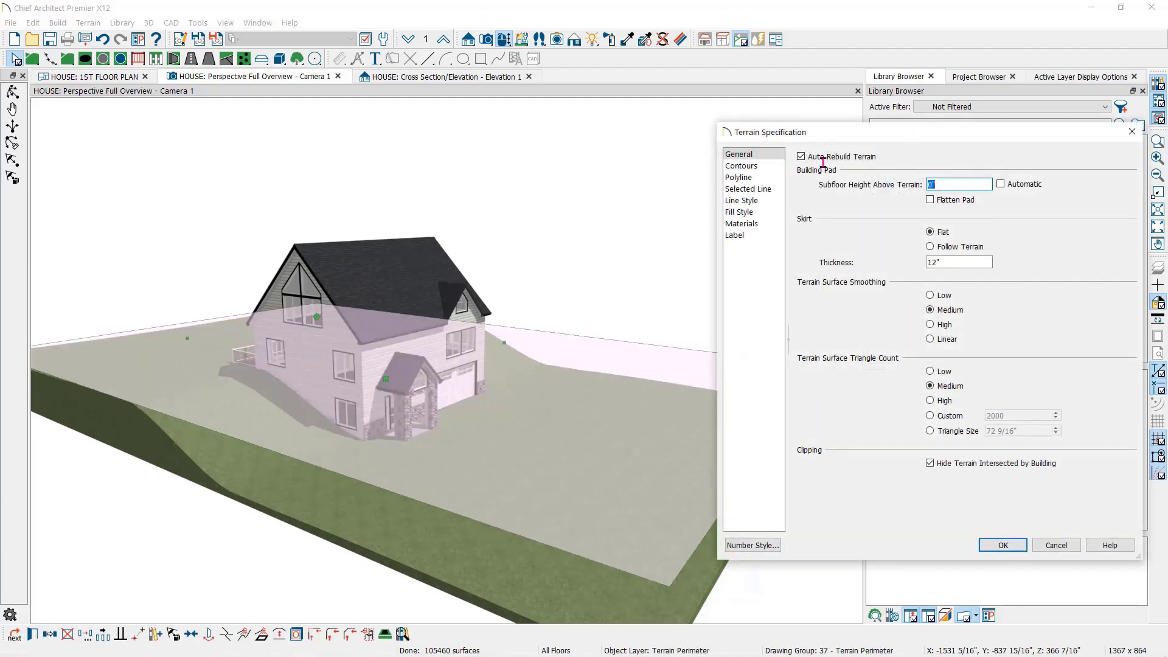
pyautogui.write('4')
pyautogui.click(1003, 545)
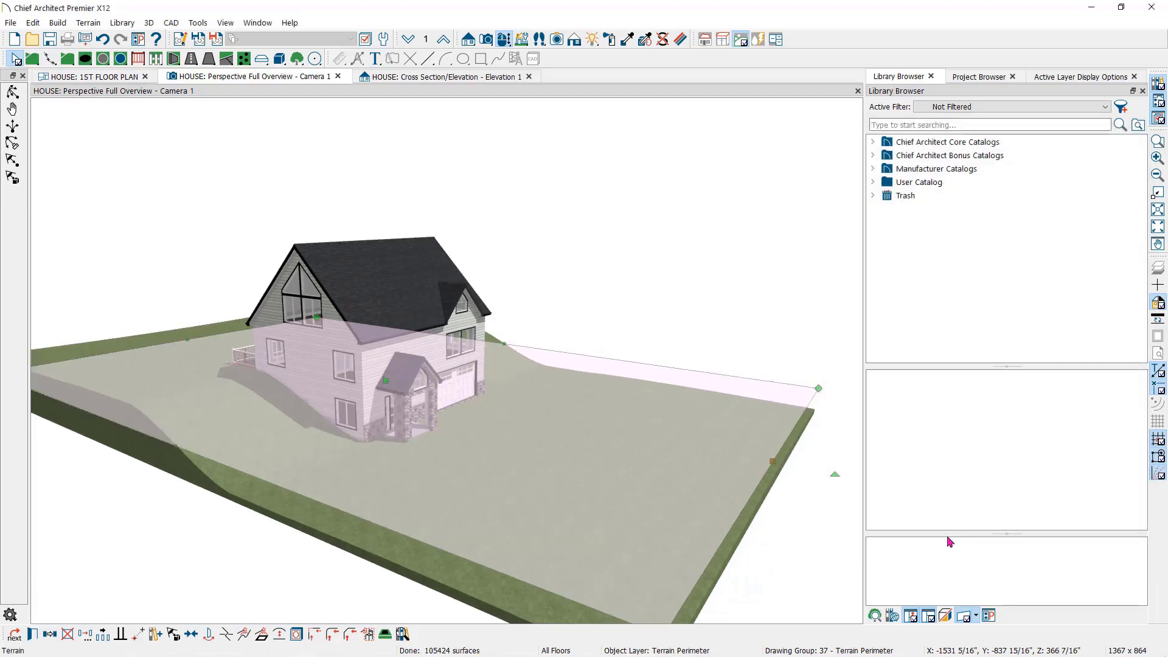
# Step: Orbit the 3D view to inspect the rebuilt terrain on the house's other side
pyautogui.click(485, 428)
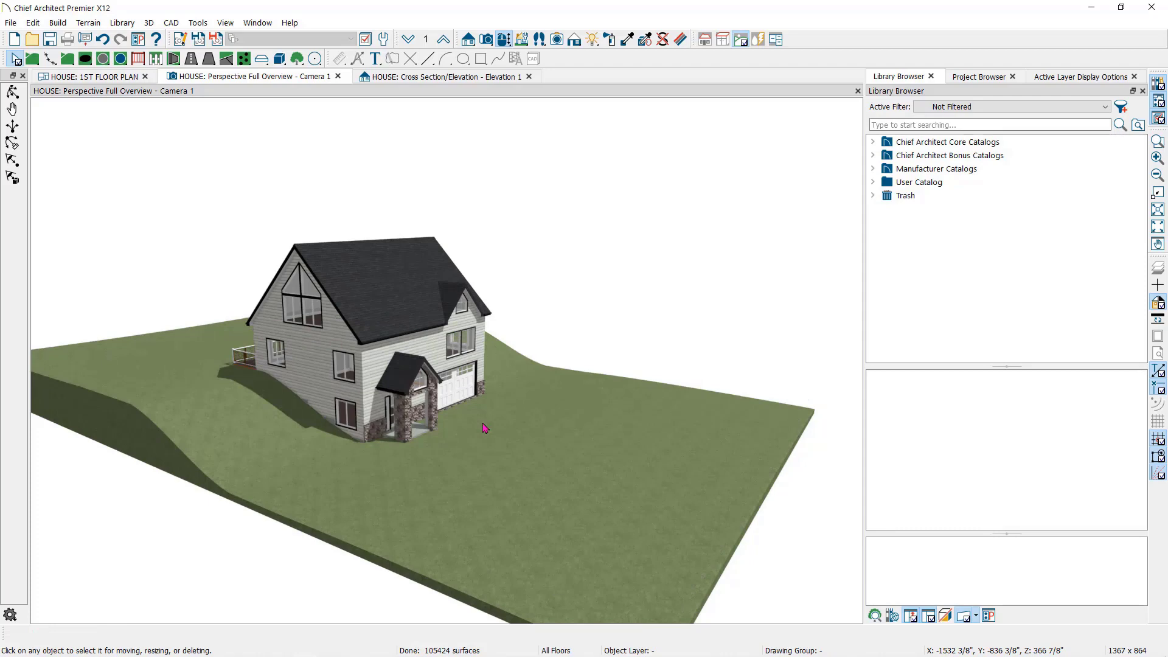
pyautogui.click(503, 40)
pyautogui.moveTo(274, 232); pyautogui.dragTo(418, 235)
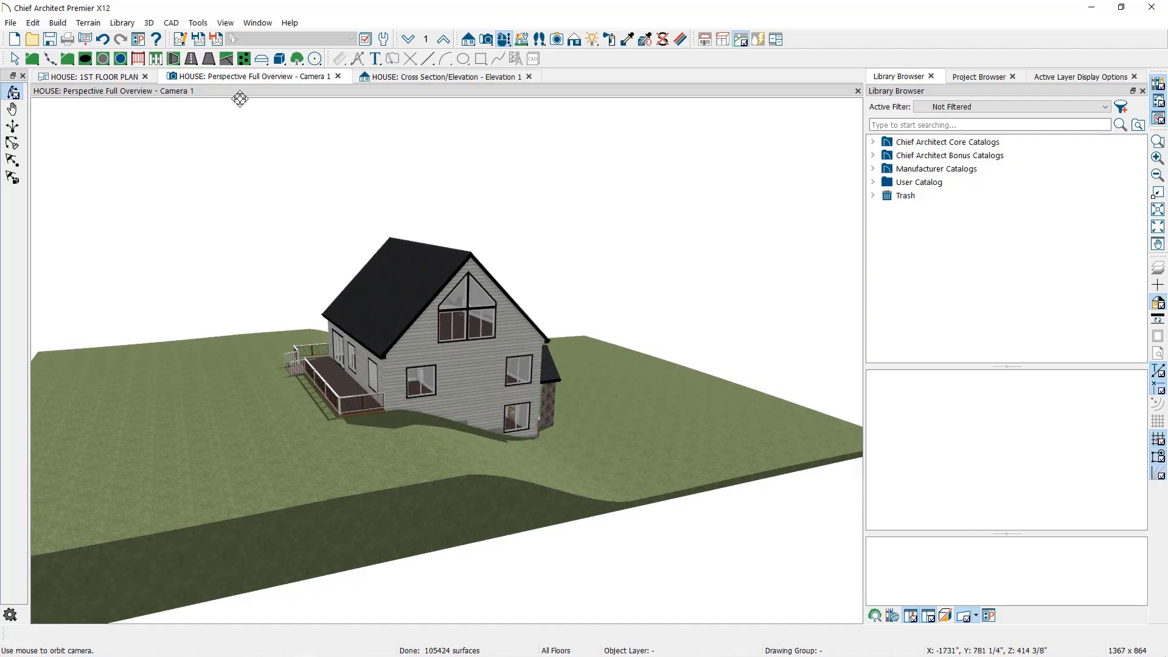
pyautogui.press('space')
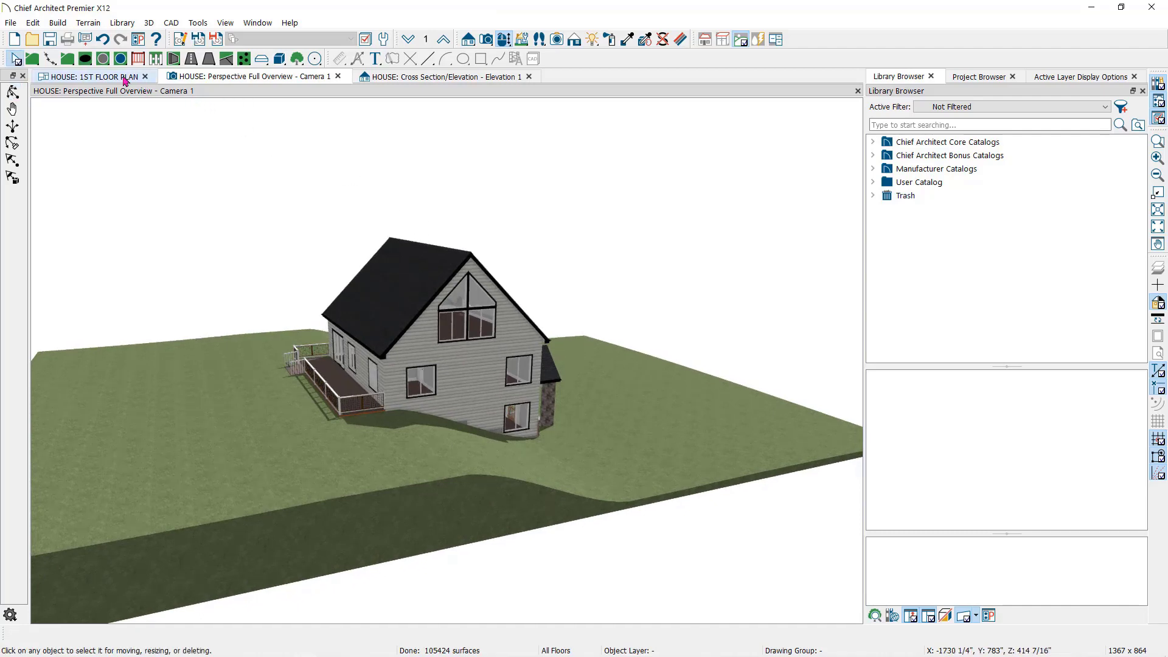
# Step: Change the rear elevation region to -18" and check it from the 3D overview camera
pyautogui.click(125, 77)
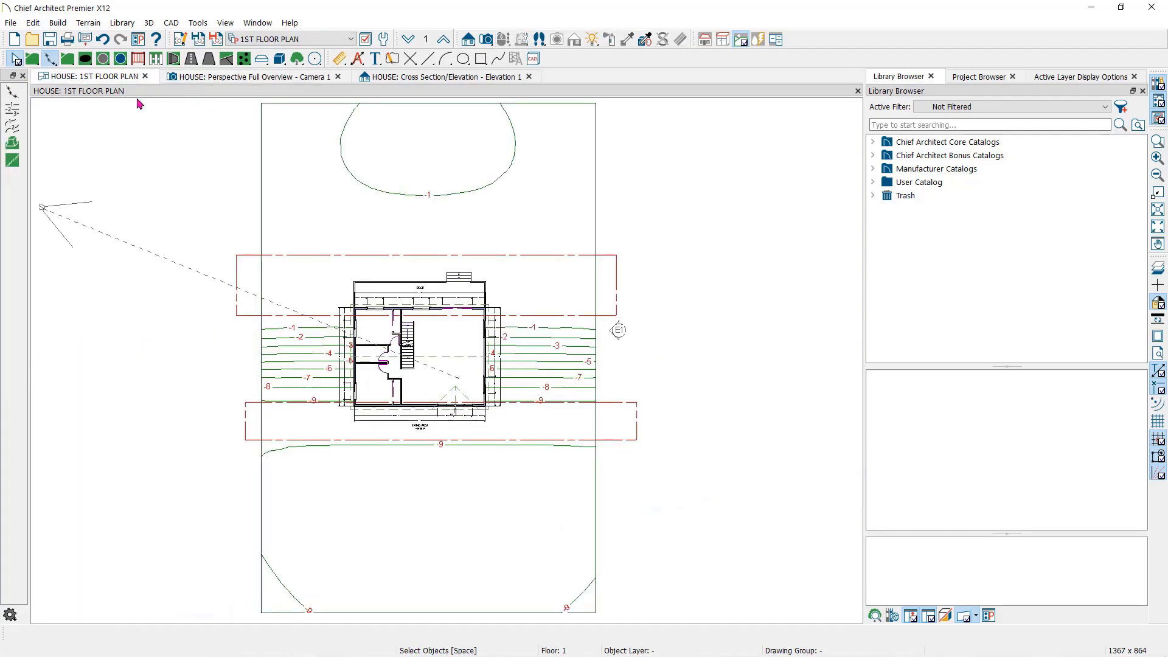
pyautogui.doubleClick(240, 260)
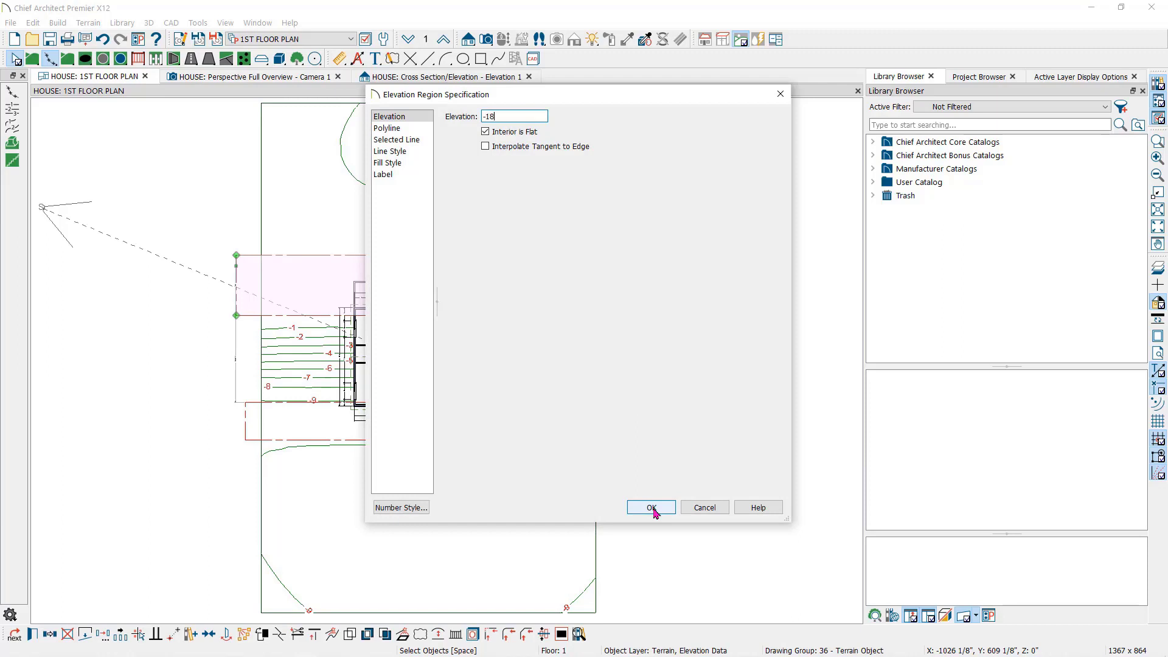
pyautogui.click(651, 508)
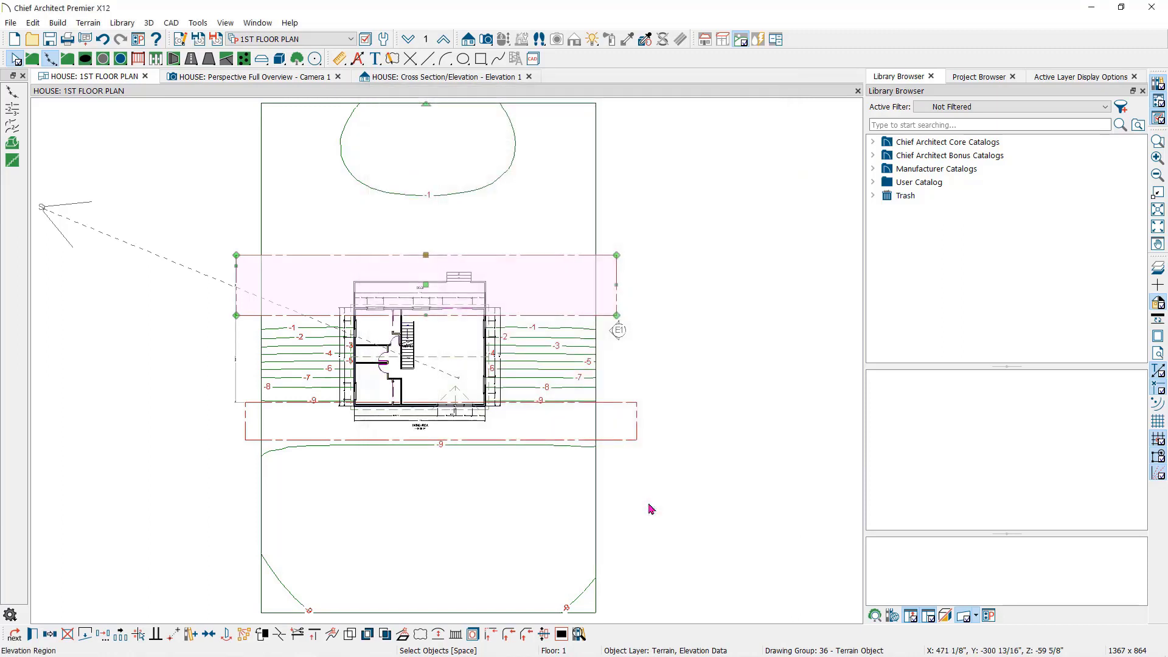
pyautogui.click(271, 80)
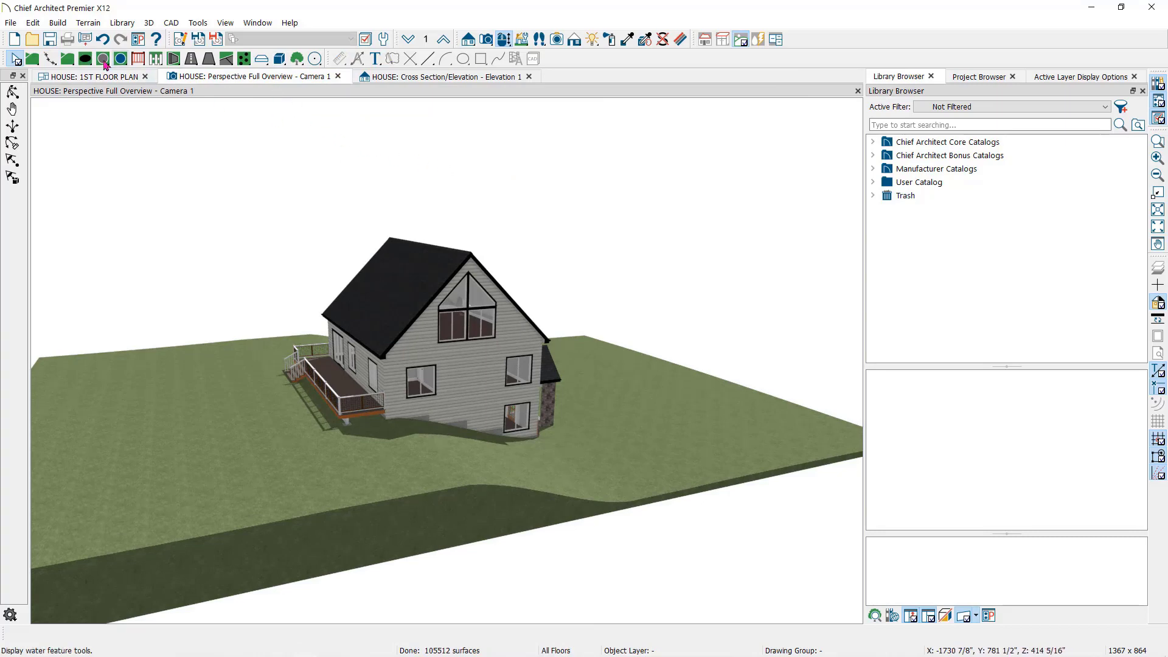
# Step: On the 1st floor plan, draw elevation lines across the top and bottom edges of the lot
pyautogui.click(113, 83)
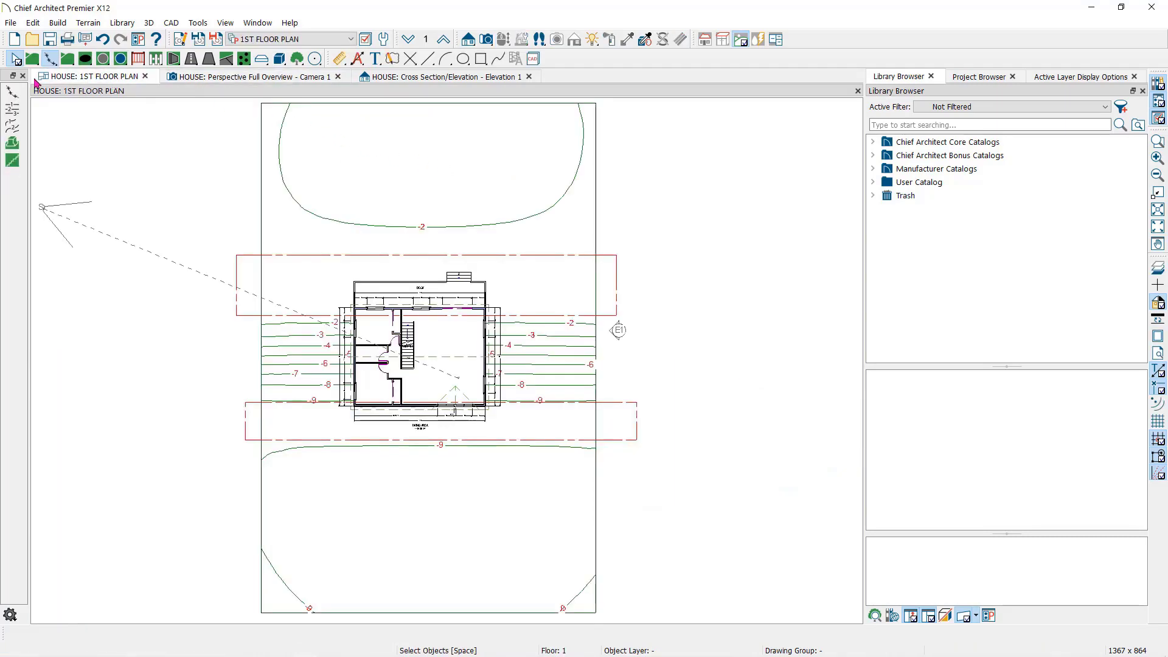
pyautogui.click(12, 110)
pyautogui.moveTo(227, 112); pyautogui.dragTo(627, 111)
pyautogui.moveTo(219, 599); pyautogui.dragTo(637, 600)
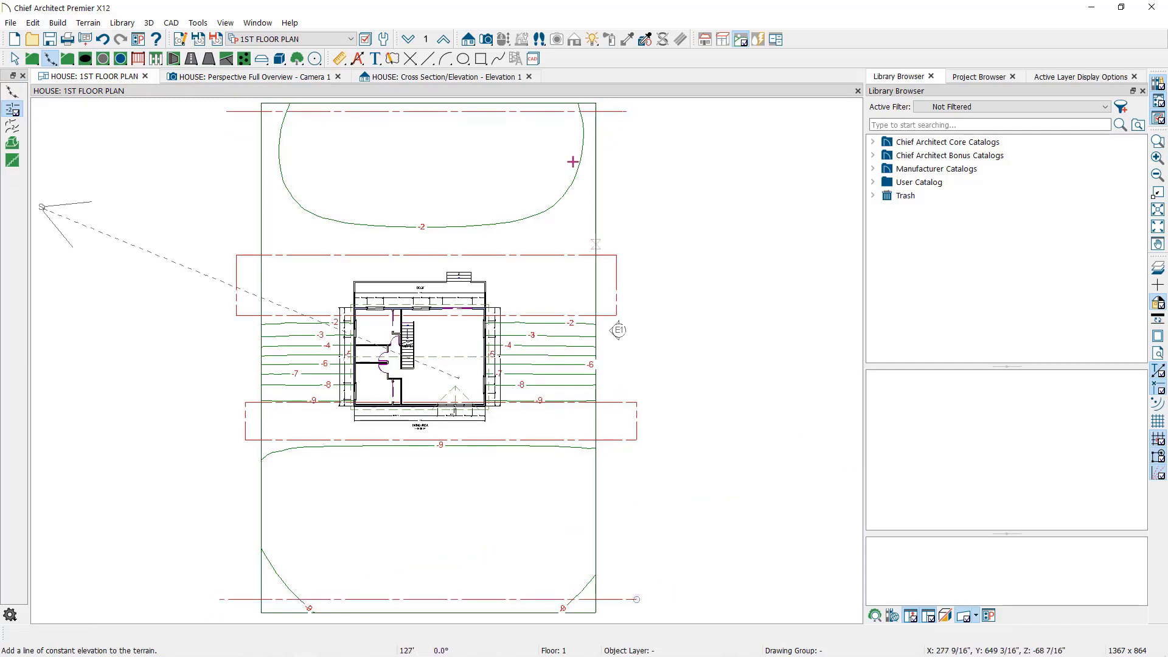
pyautogui.press('space')
# Step: Set the top elevation line's elevation to 100"
pyautogui.click(612, 113)
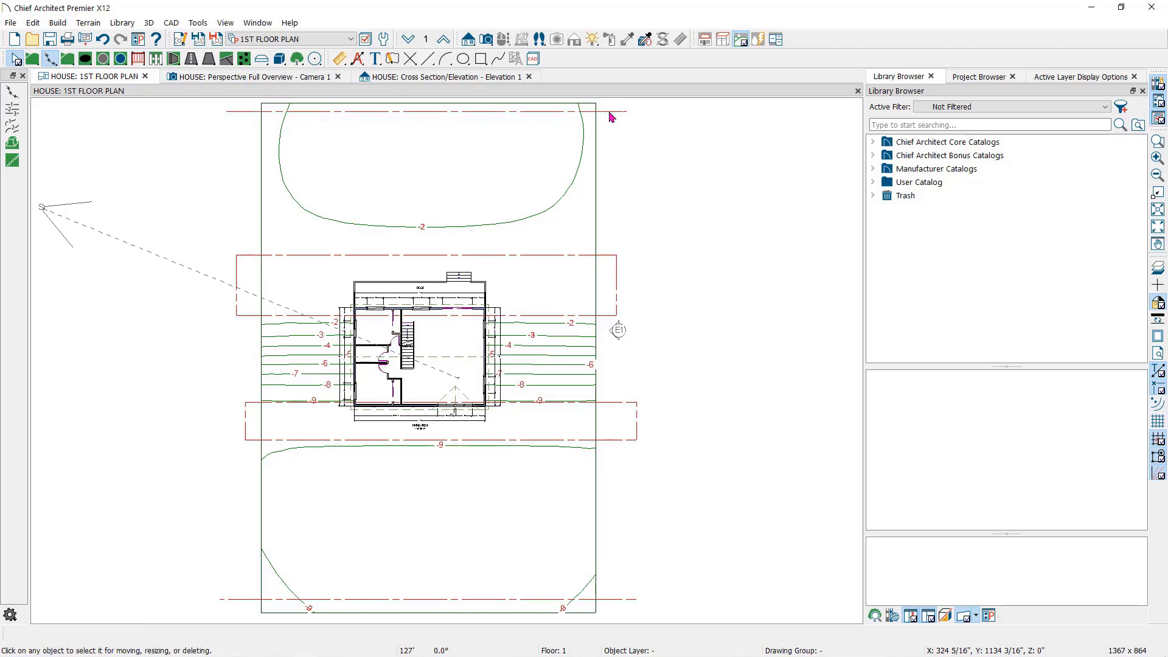
pyautogui.doubleClick(611, 113)
pyautogui.write('100')
pyautogui.click(947, 475)
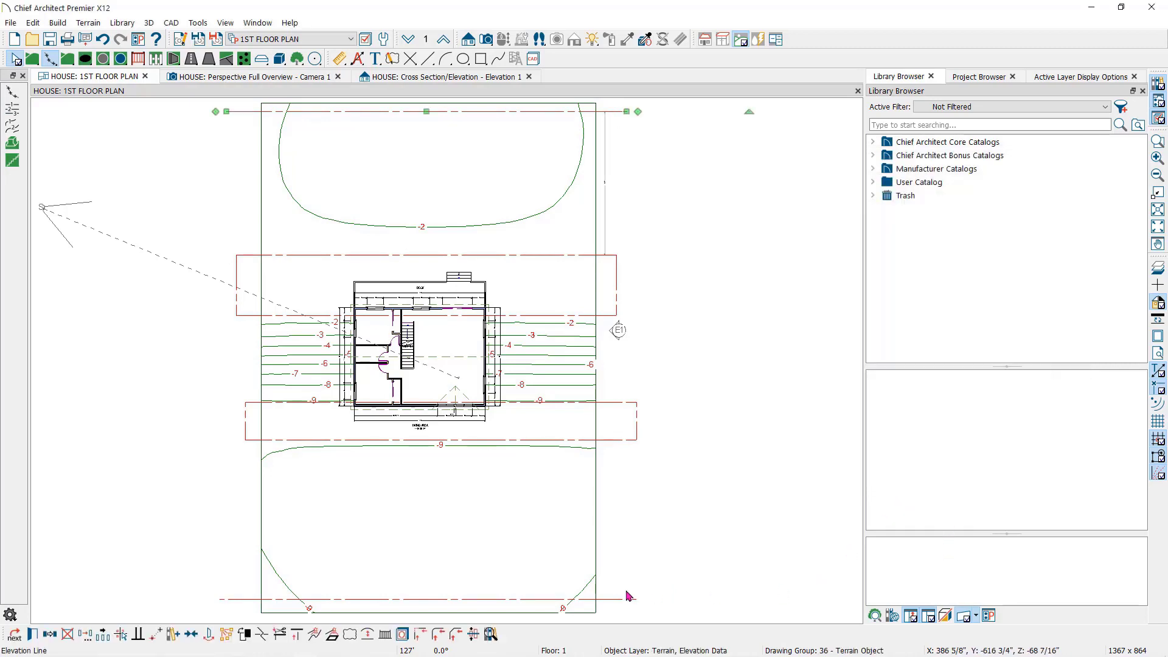
# Step: Set the bottom elevation line to a negative elevation of -20
pyautogui.click(628, 601)
pyautogui.doubleClick(628, 602)
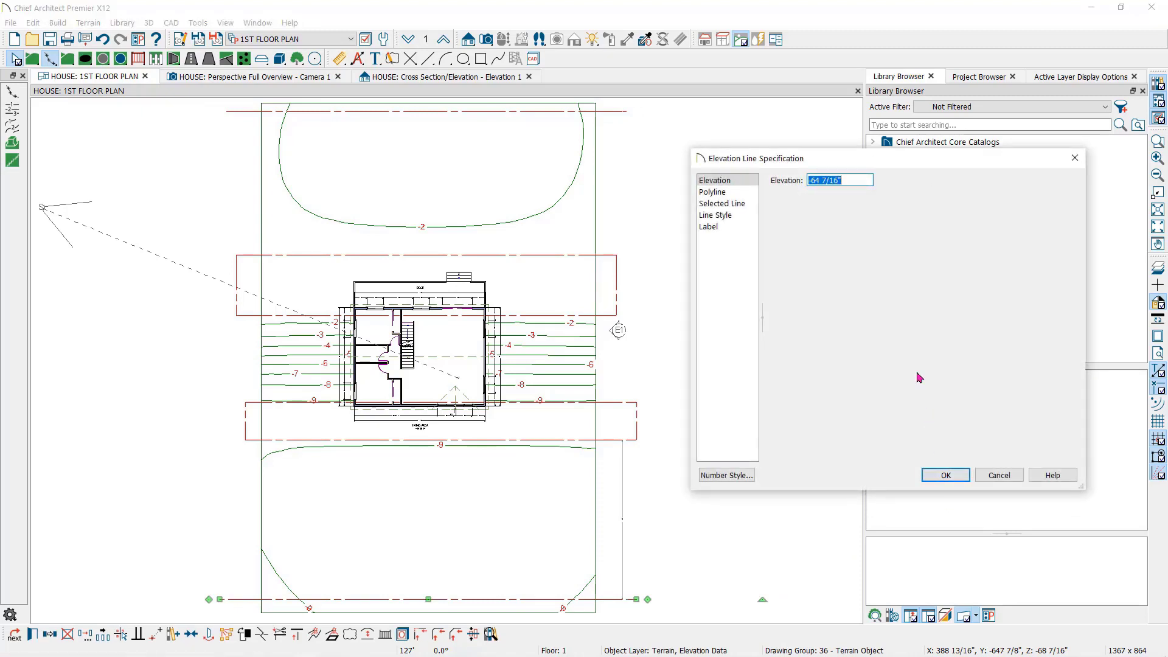
pyautogui.write('-200')
pyautogui.click(946, 475)
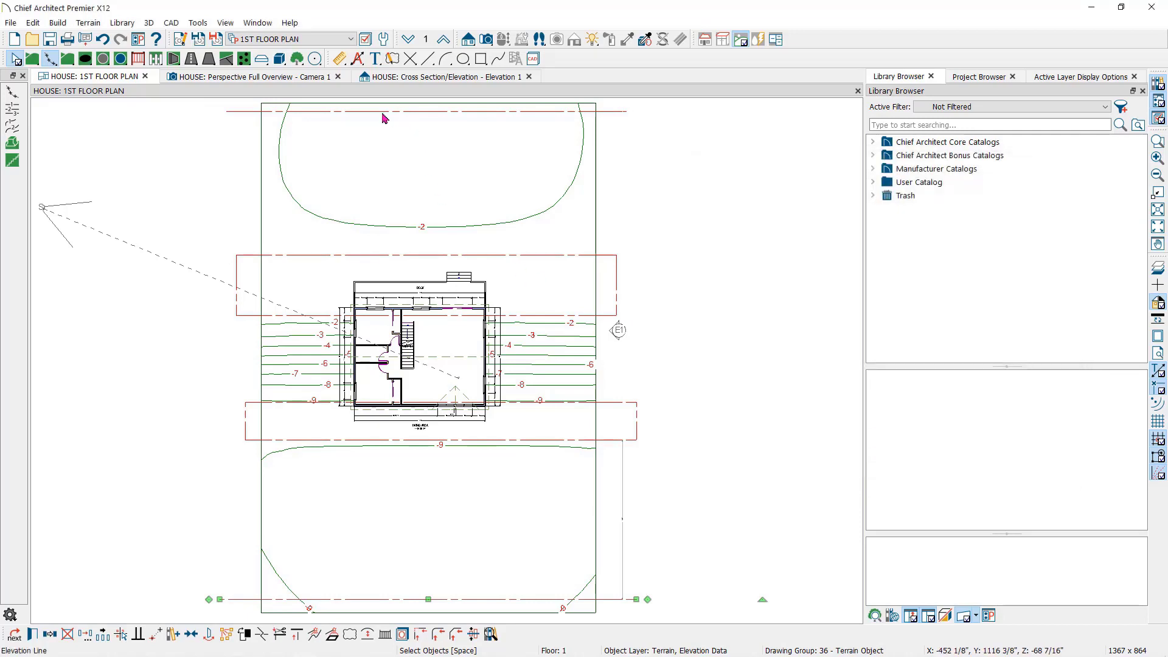
# Step: Check the new slope in the cross-section elevation view, then in the 3D overview camera
pyautogui.click(422, 77)
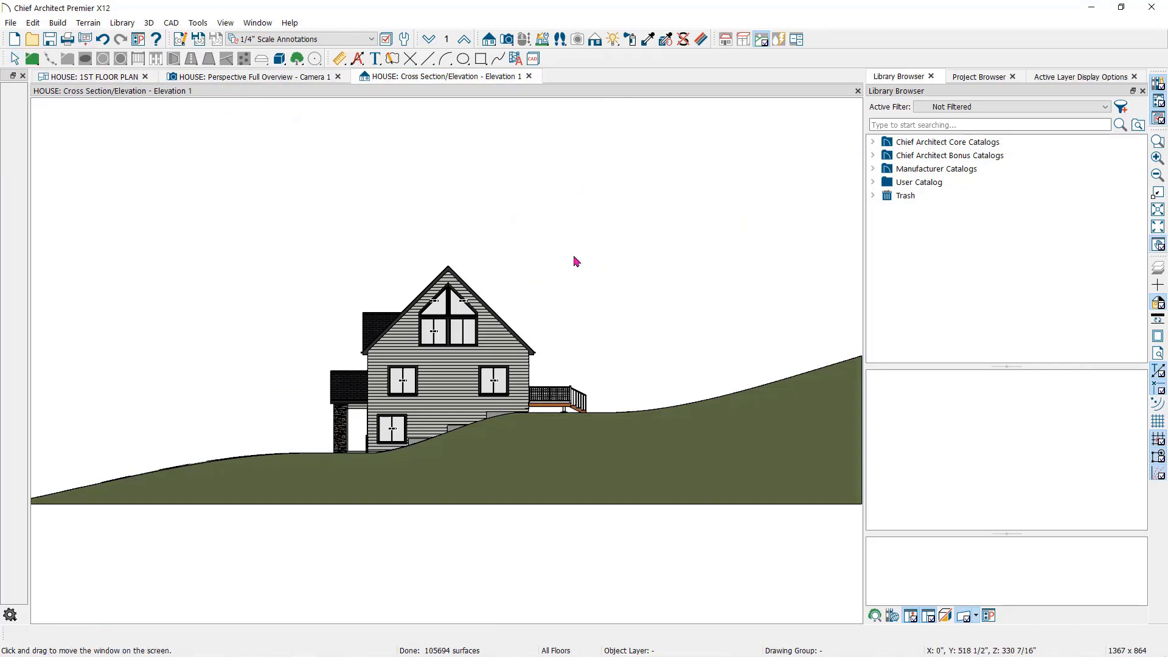
pyautogui.moveTo(574, 261); pyautogui.dragTo(551, 264, button='middle')
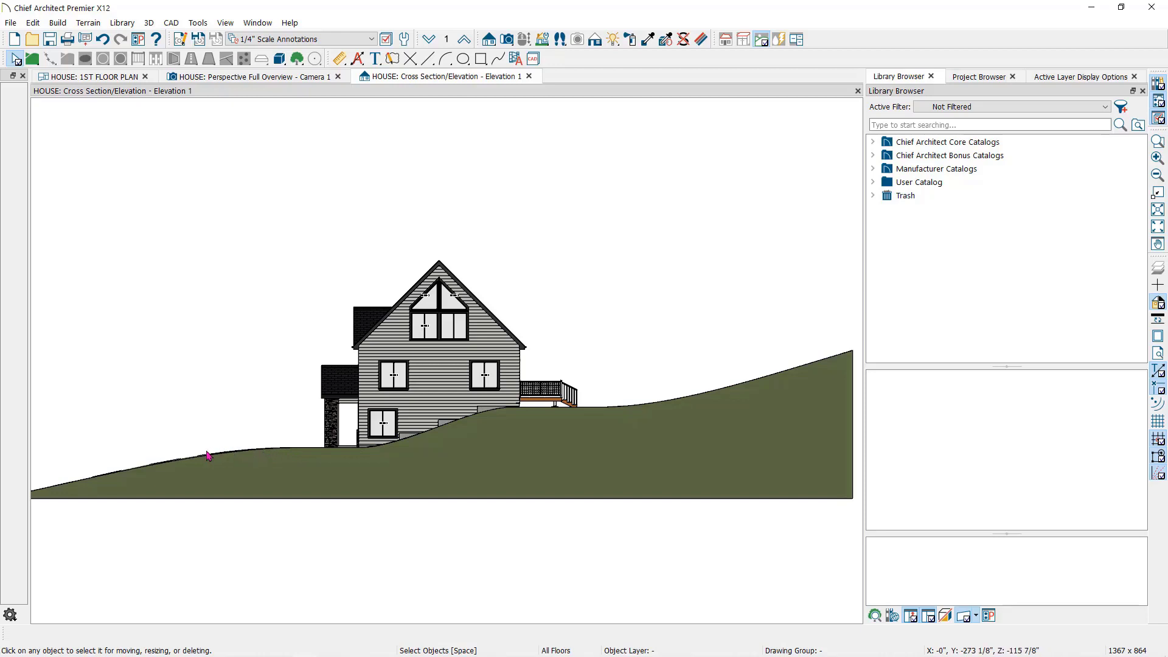
pyautogui.click(223, 78)
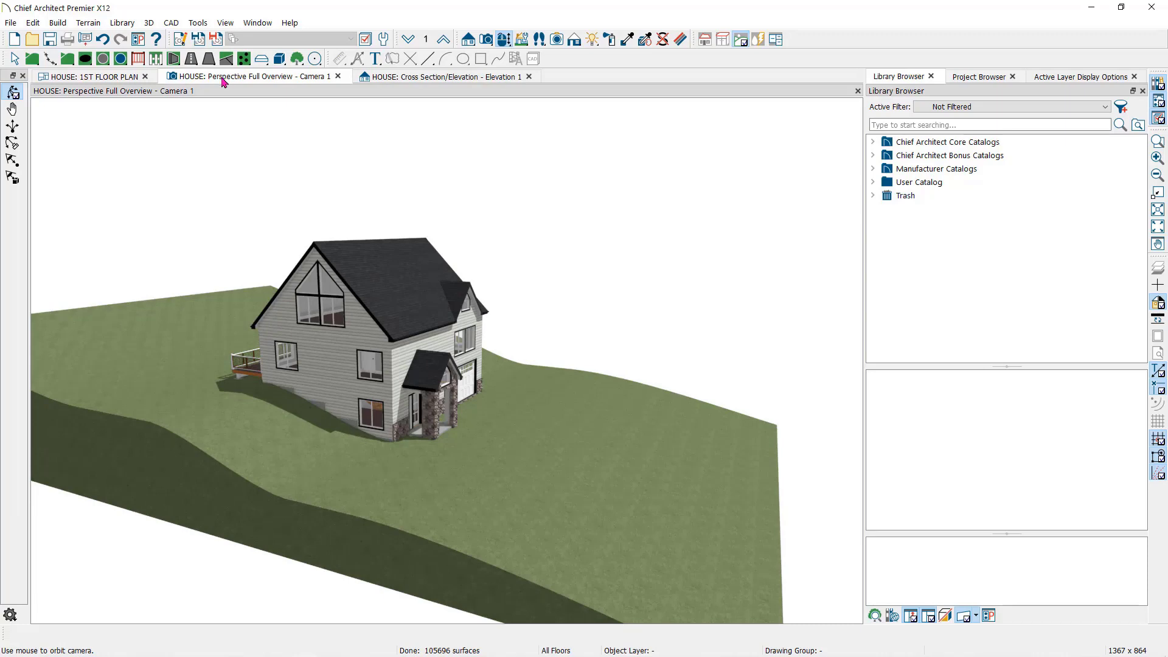
# Step: Draw a terrain break from the lot's left edge to beside the house
pyautogui.click(115, 82)
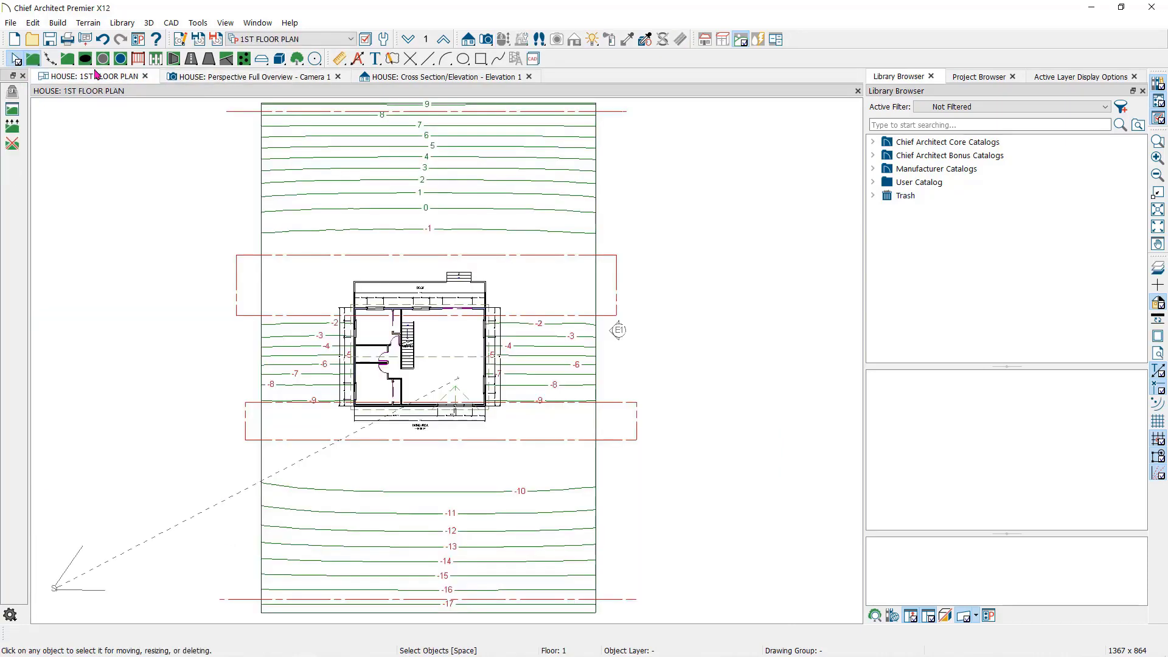
pyautogui.click(50, 59)
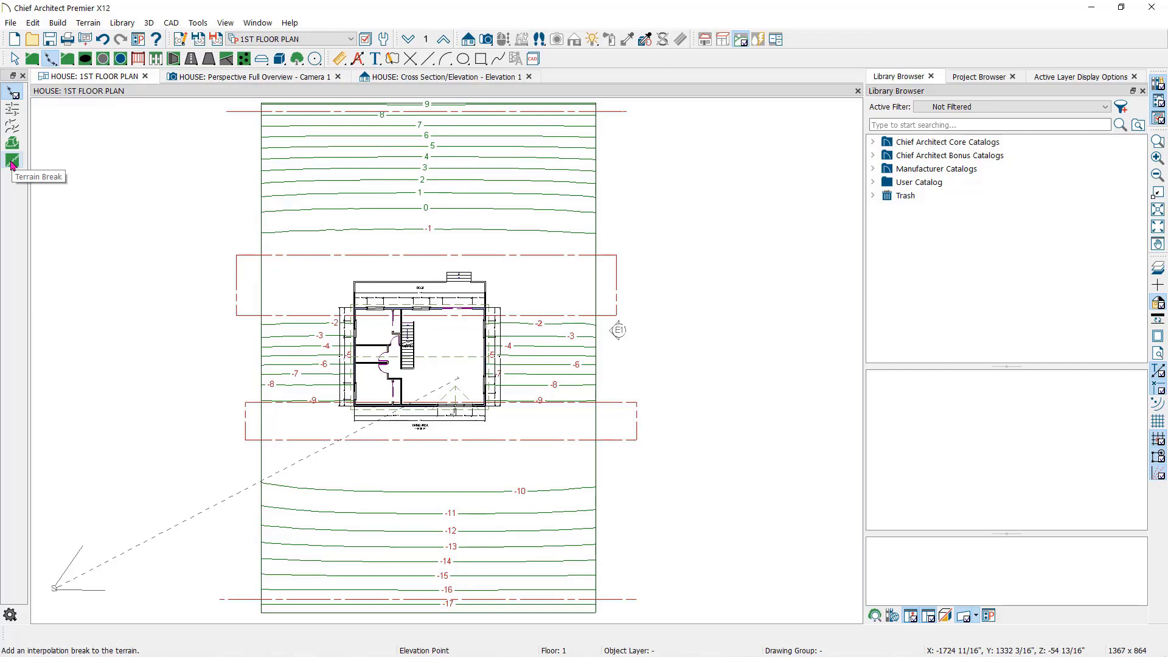
pyautogui.click(12, 162)
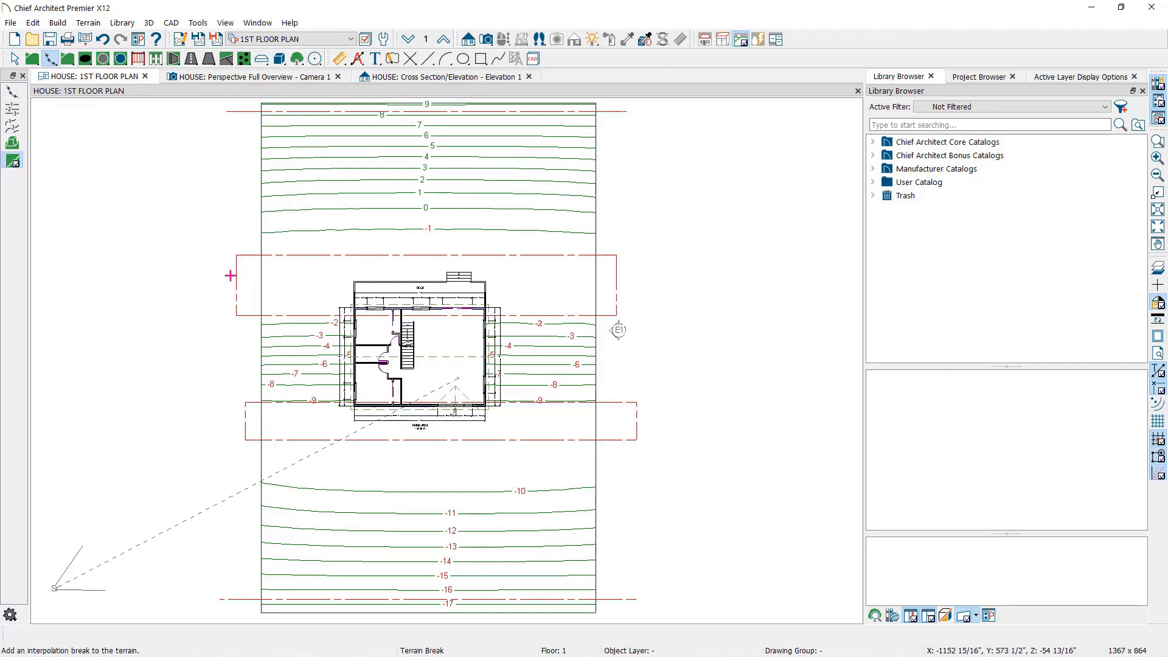
pyautogui.click(350, 359)
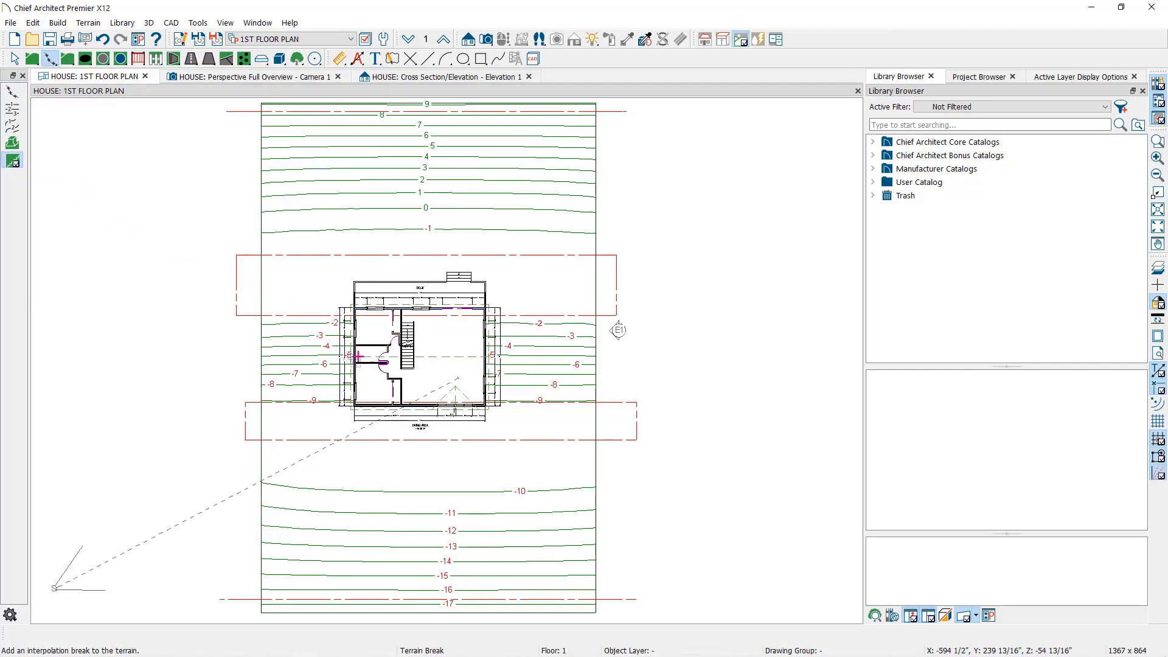
pyautogui.click(229, 359)
pyautogui.press('space')
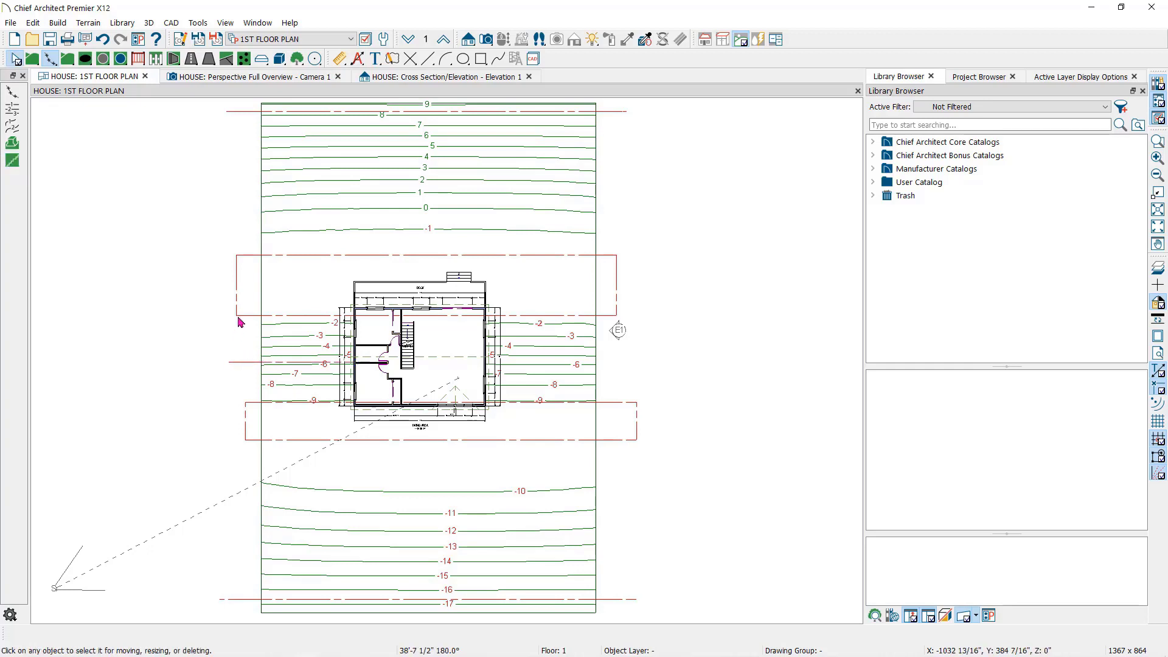
# Step: Review the upper elevation region and confirm the lower region's -109" elevation
pyautogui.click(241, 316)
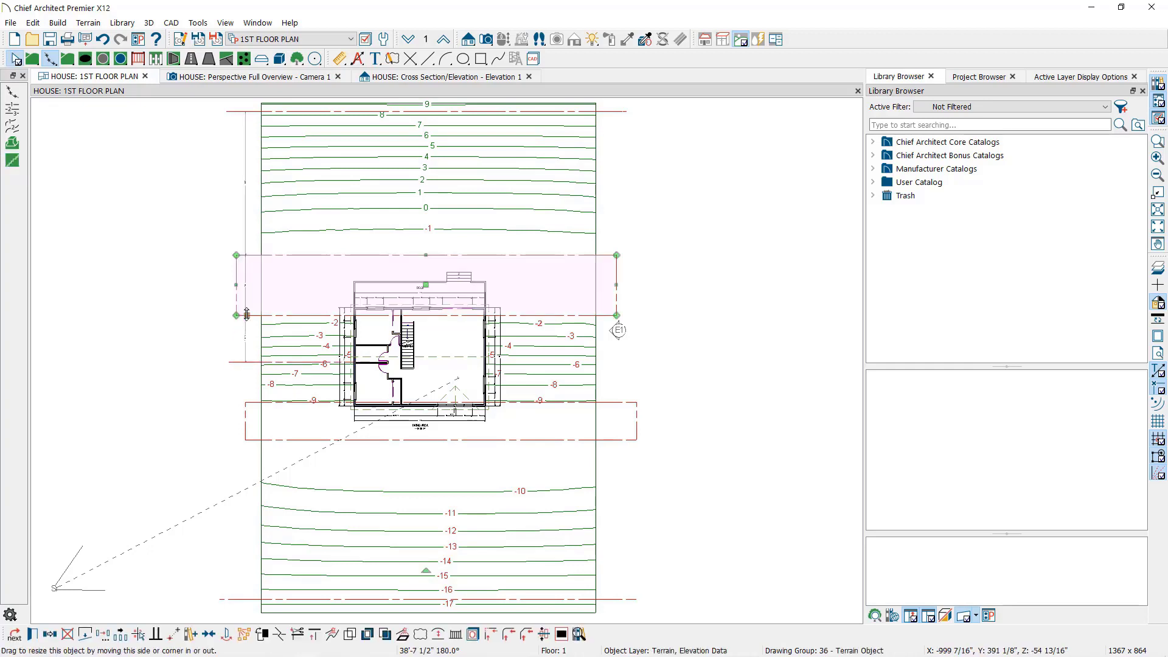
pyautogui.doubleClick(247, 315)
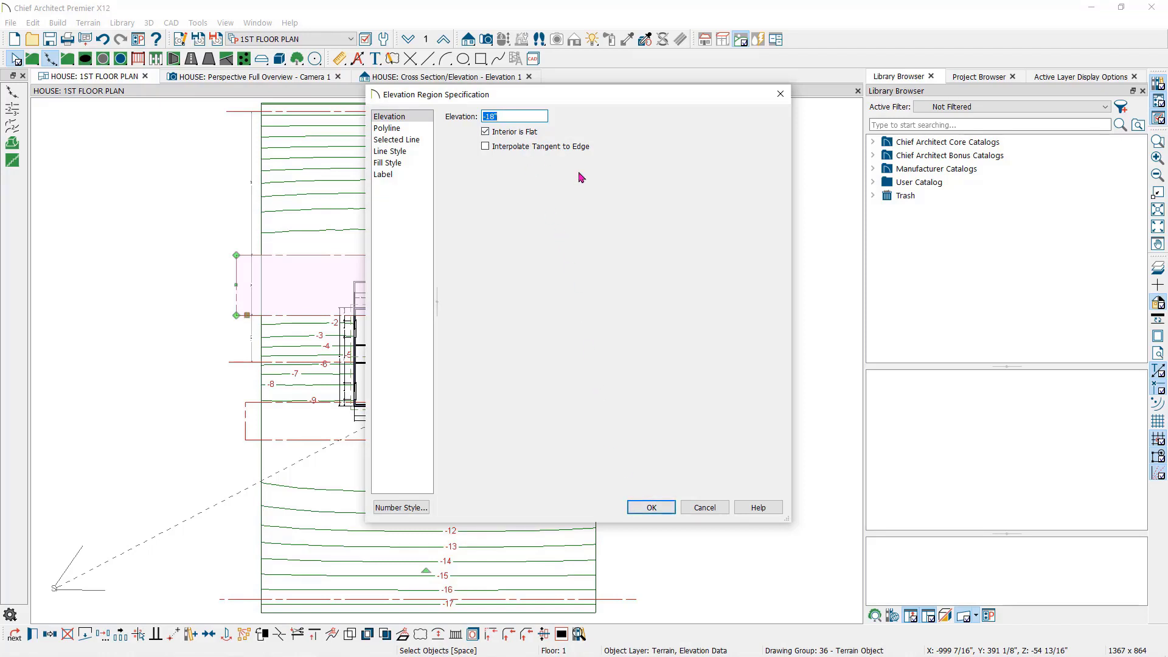
pyautogui.click(705, 508)
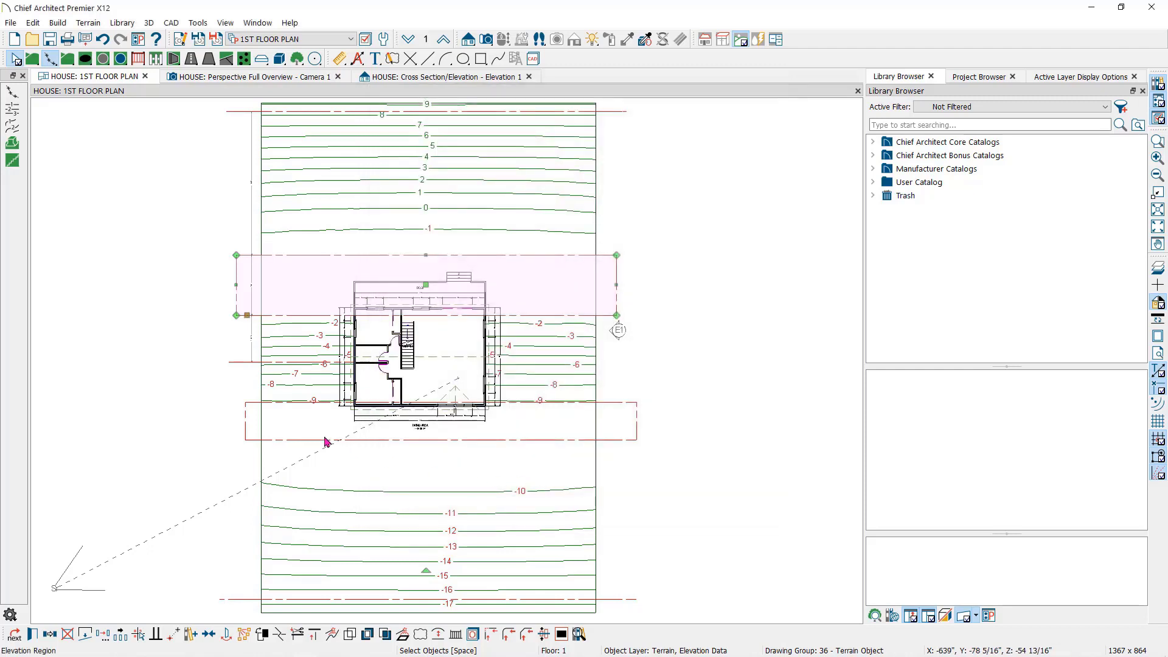
pyautogui.doubleClick(246, 418)
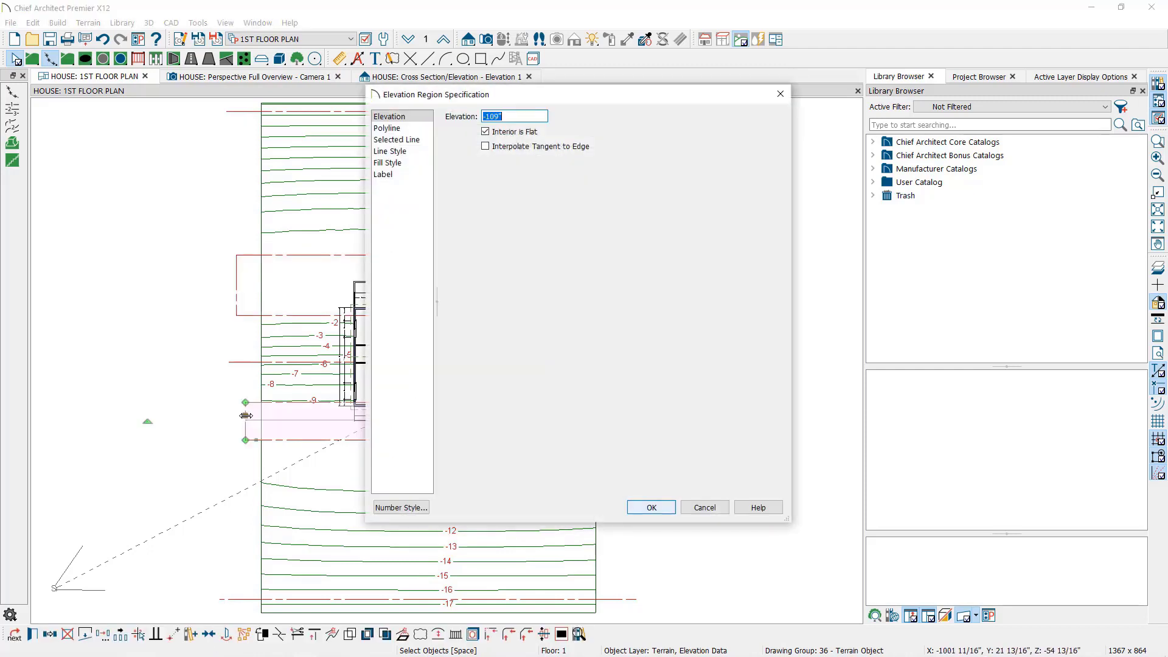
pyautogui.click(651, 507)
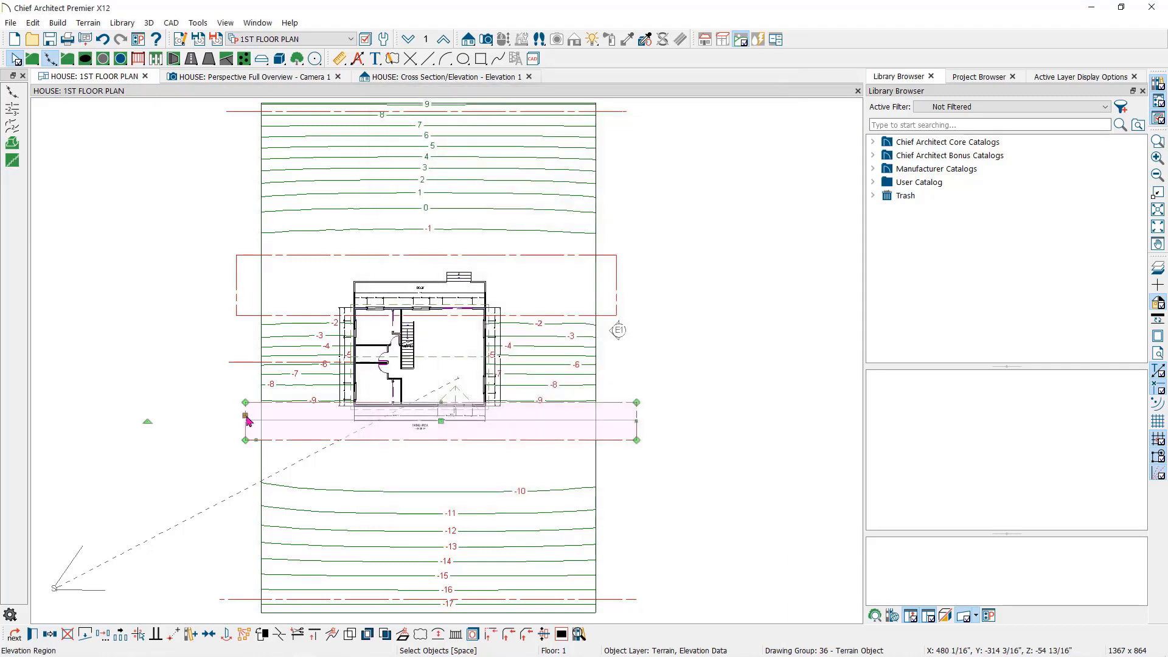
# Step: Rebuild the terrain, then add a joint to the break left of the house and reshape it
pyautogui.click(12, 126)
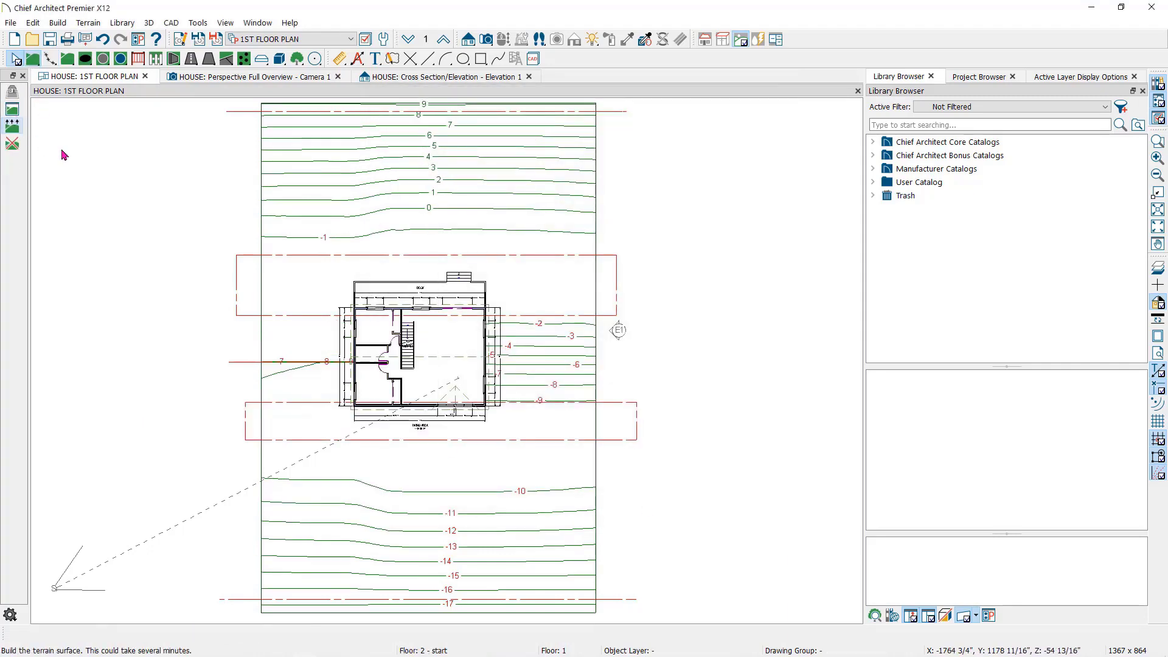
pyautogui.click(240, 362)
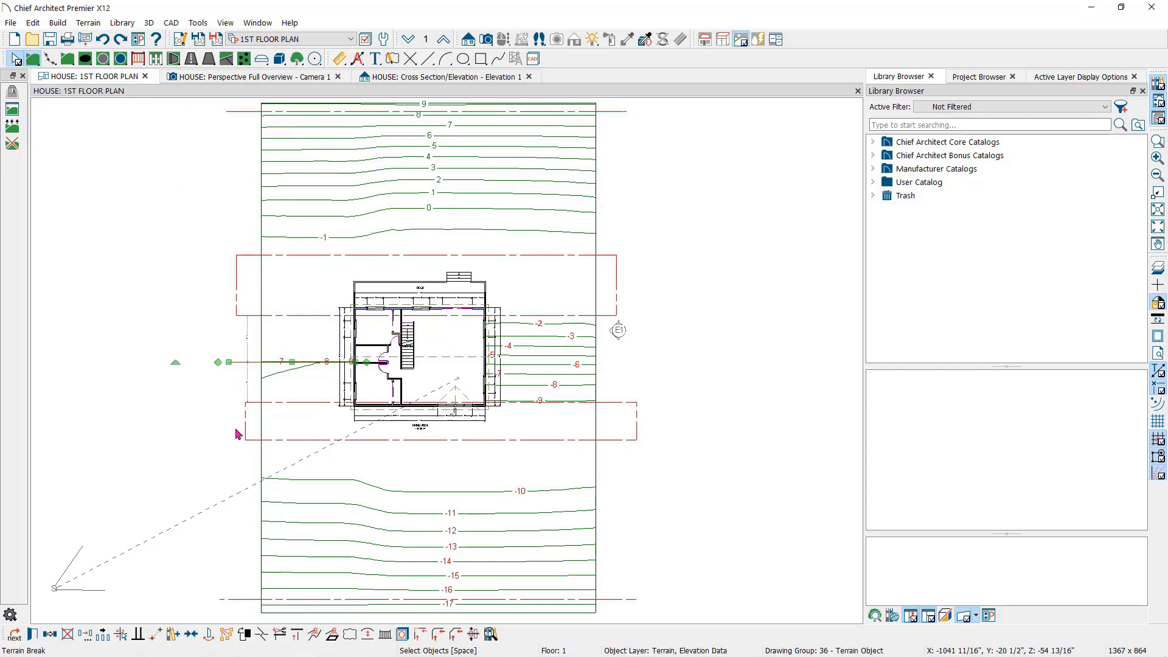
pyautogui.click(261, 633)
pyautogui.click(295, 362)
pyautogui.moveTo(261, 362); pyautogui.dragTo(293, 336)
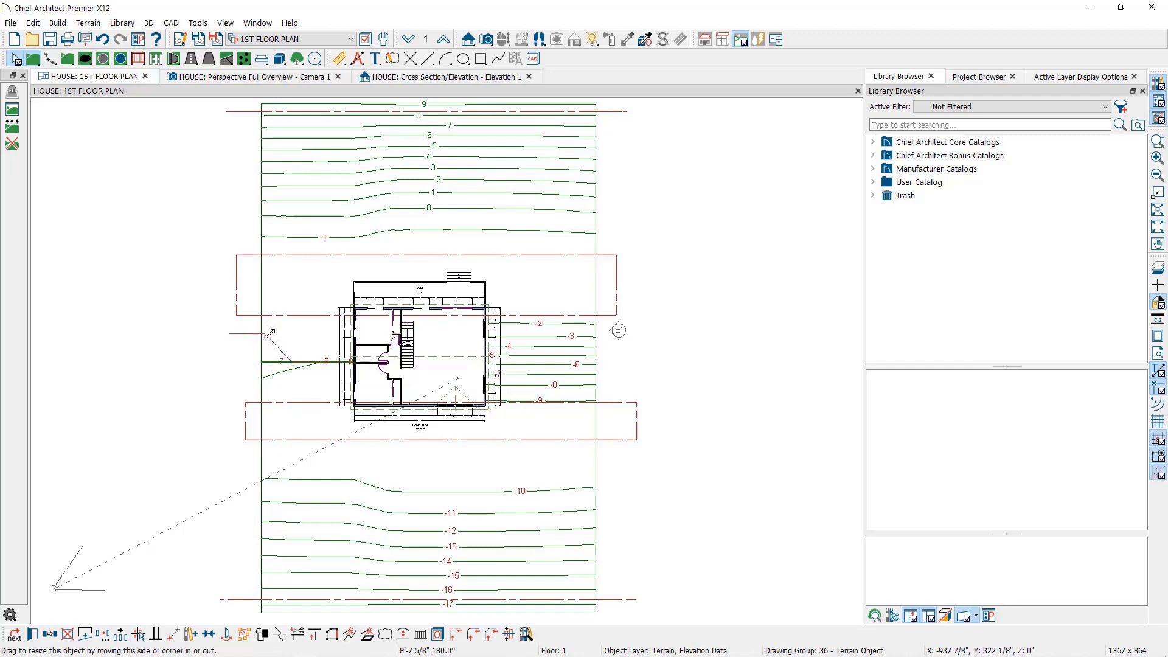
pyautogui.moveTo(293, 338); pyautogui.dragTo(288, 363)
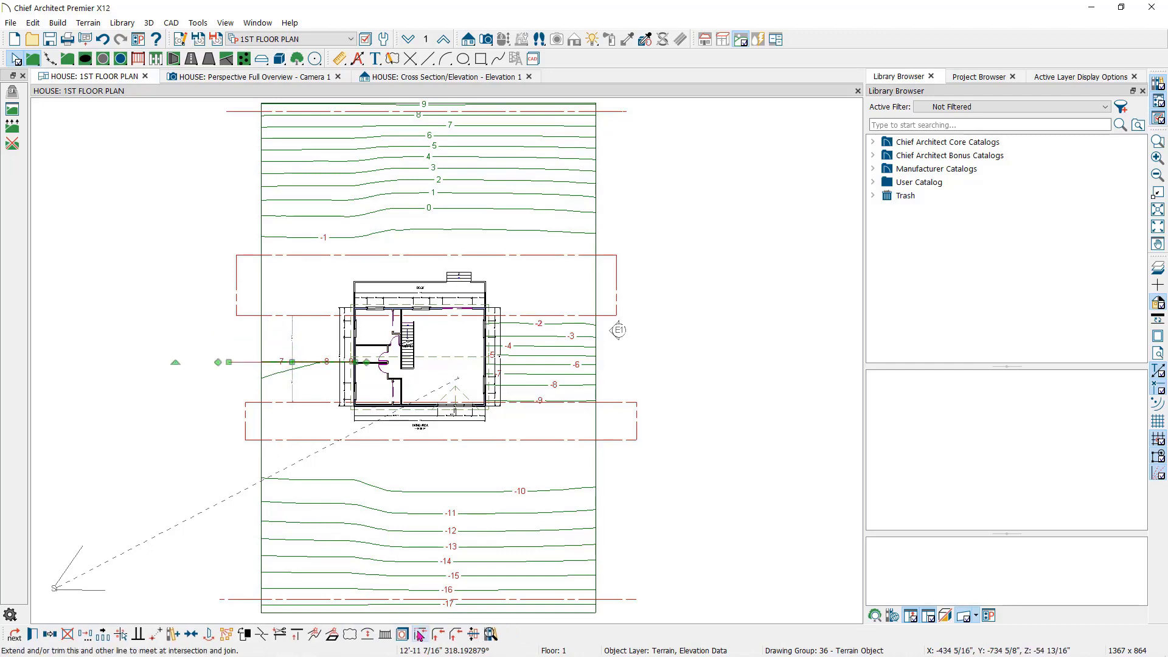
# Step: Turn the terrain break into an upward-bulging arc and rebuild the terrain along it
pyautogui.click(367, 635)
pyautogui.moveTo(292, 376); pyautogui.dragTo(292, 342)
pyautogui.click(13, 126)
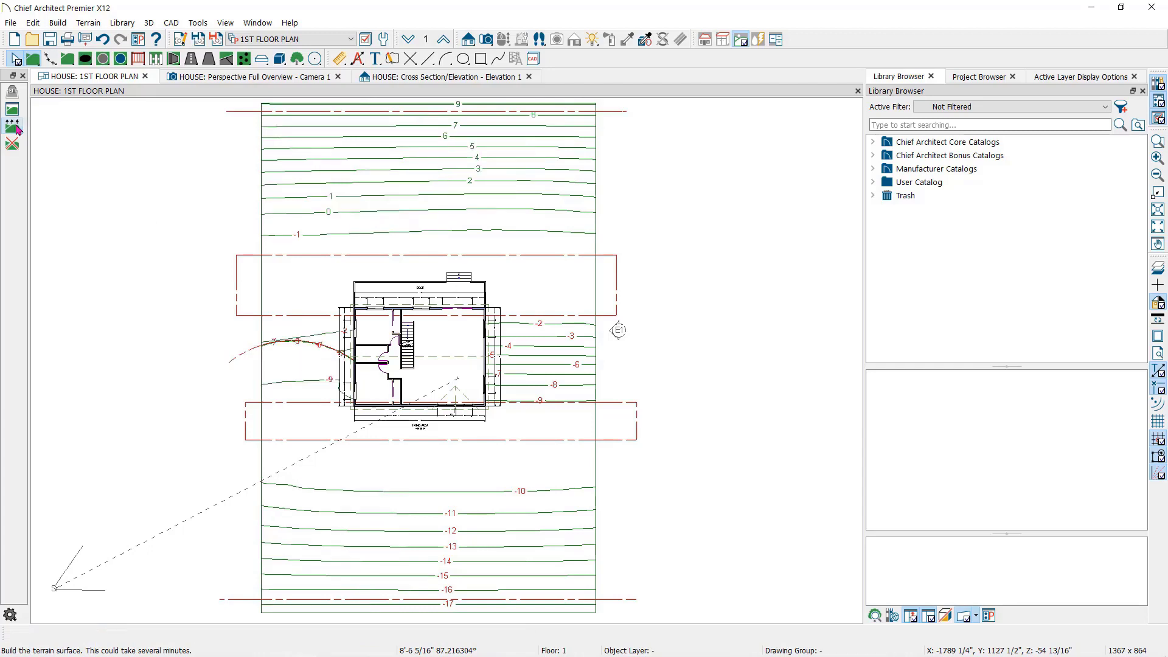
# Step: Draw a straight retaining wall east from the house's right side and rebuild the terrain around it
pyautogui.click(212, 77)
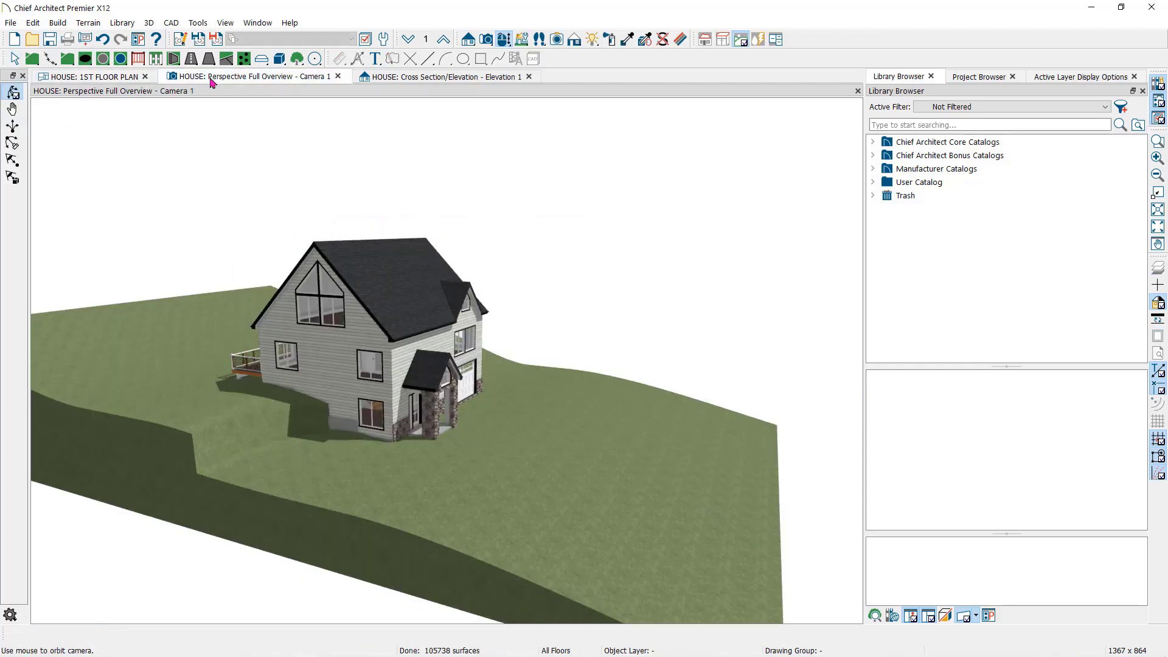
pyautogui.click(128, 77)
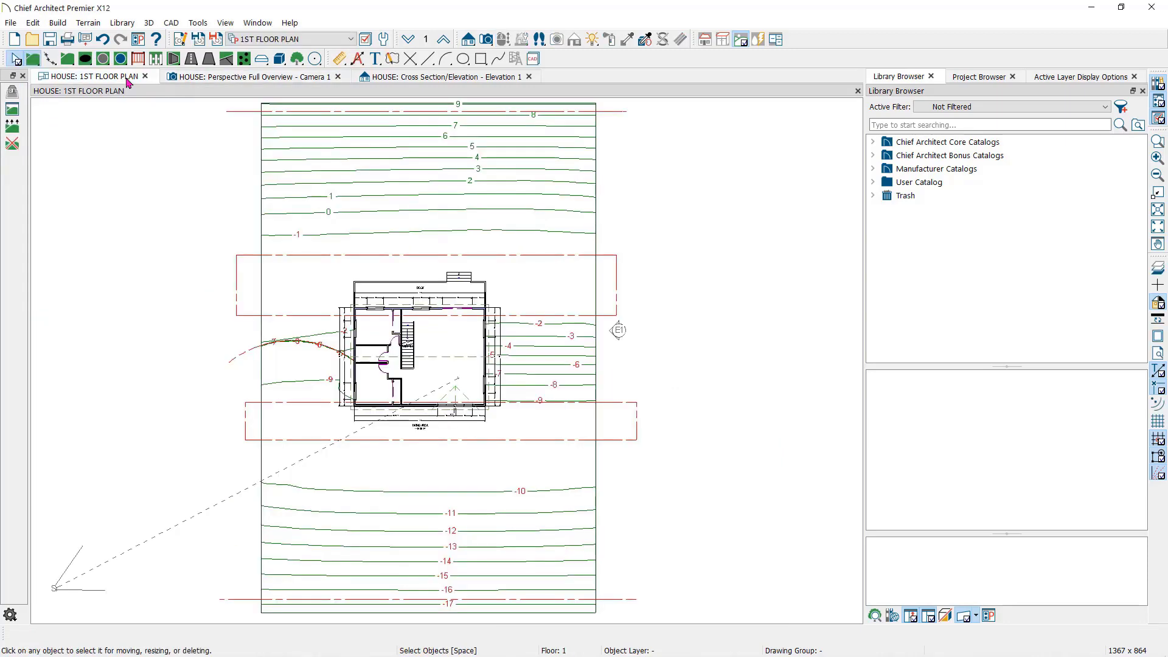
pyautogui.click(174, 59)
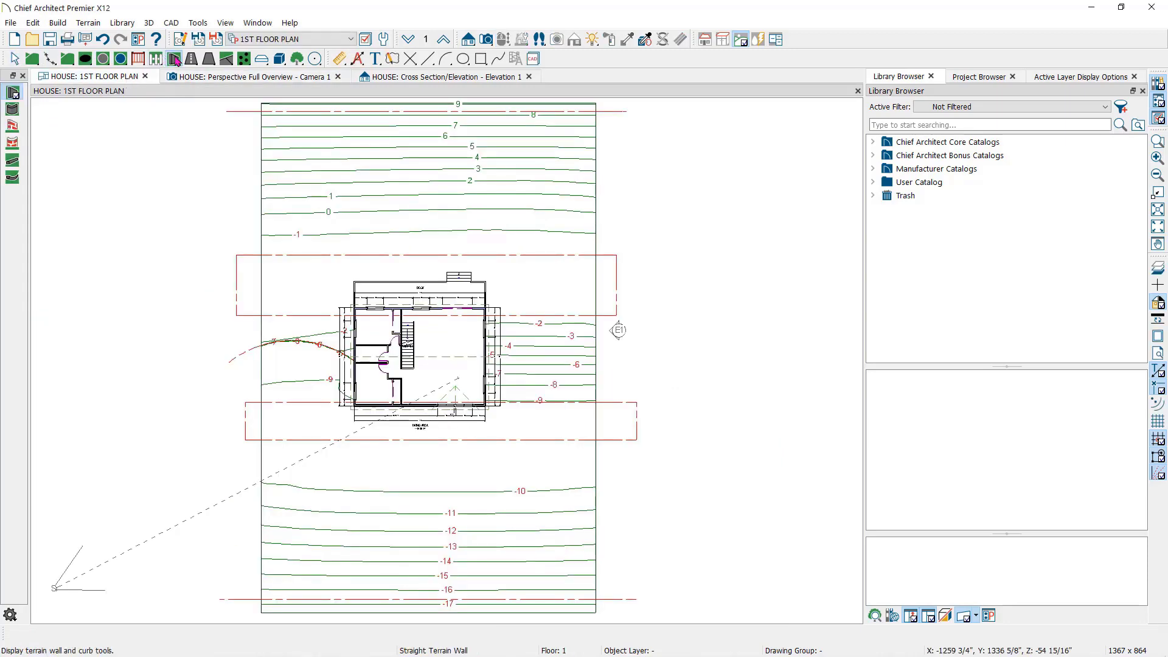
pyautogui.click(12, 125)
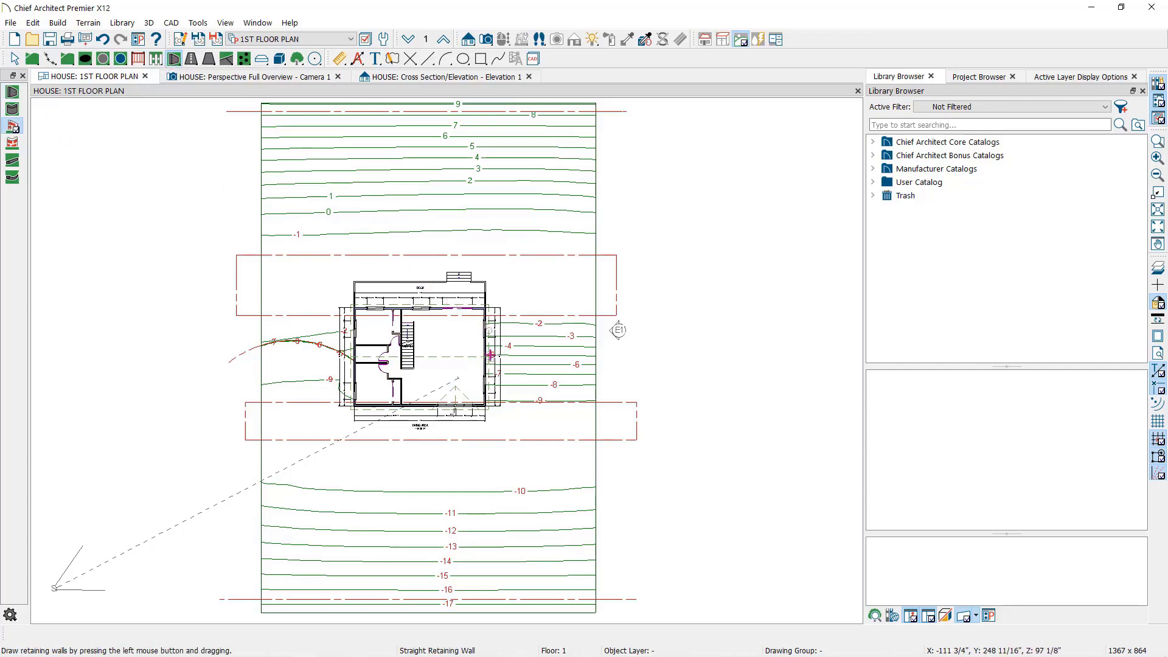
pyautogui.moveTo(491, 356); pyautogui.dragTo(557, 357)
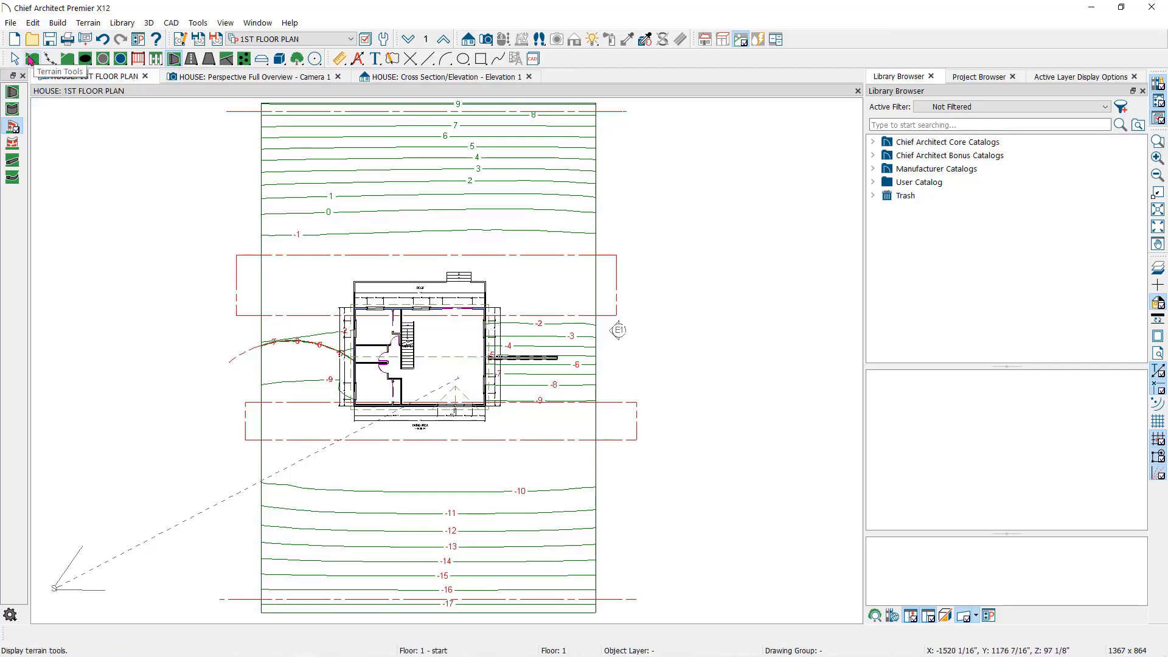
pyautogui.click(32, 59)
pyautogui.click(12, 126)
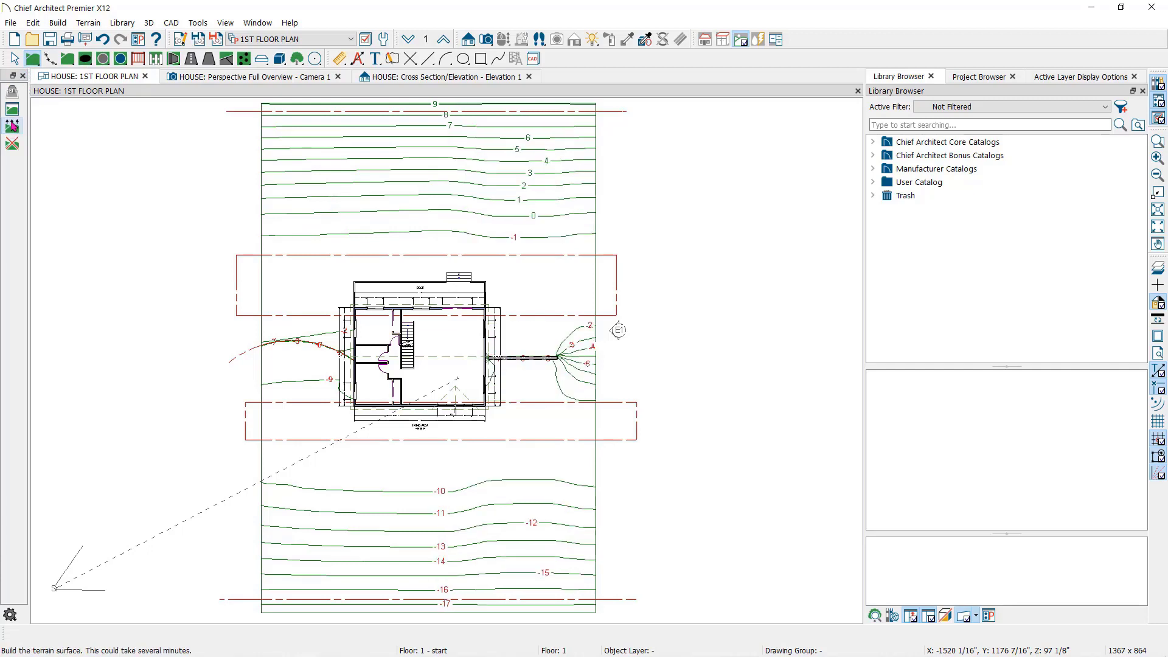
# Step: Orbit and zoom the 3D overview to face the new retaining wall, then select it
pyautogui.click(228, 81)
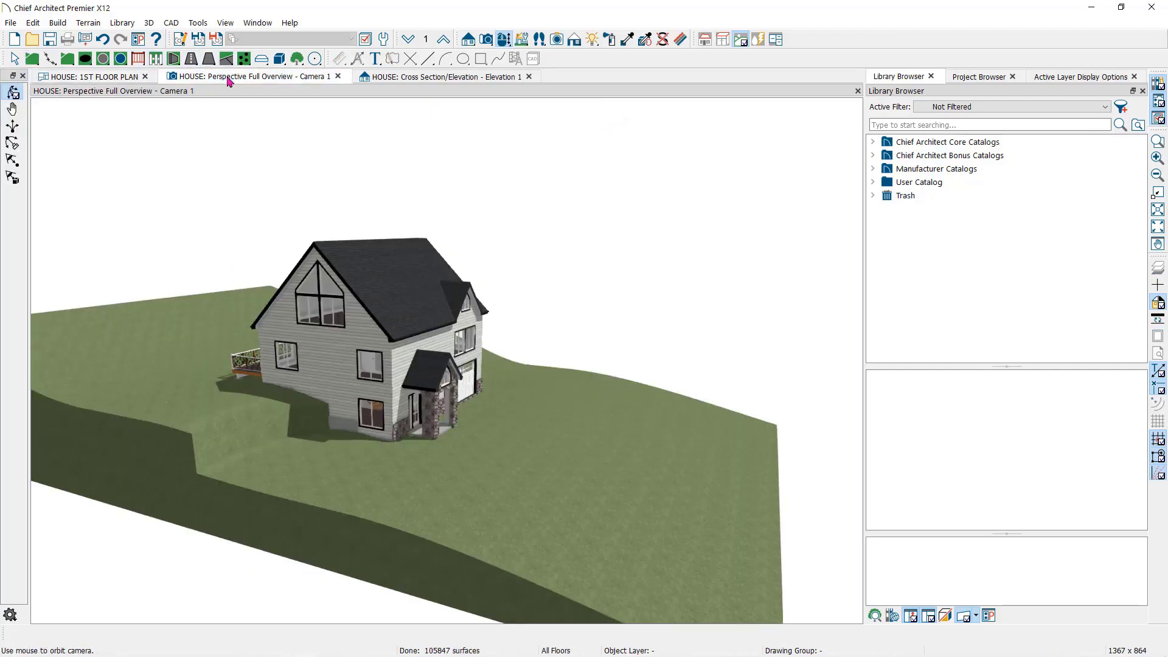
pyautogui.moveTo(420, 329); pyautogui.dragTo(334, 322)
pyautogui.scroll(5, 579, 386)
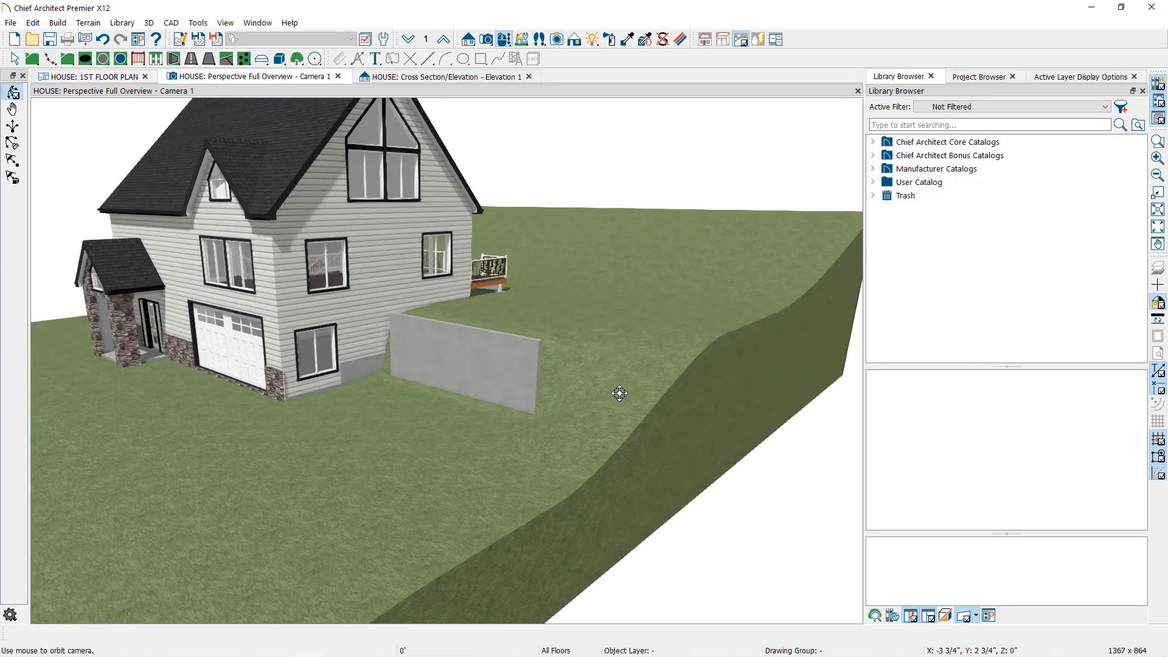
pyautogui.moveTo(620, 394); pyautogui.dragTo(578, 399)
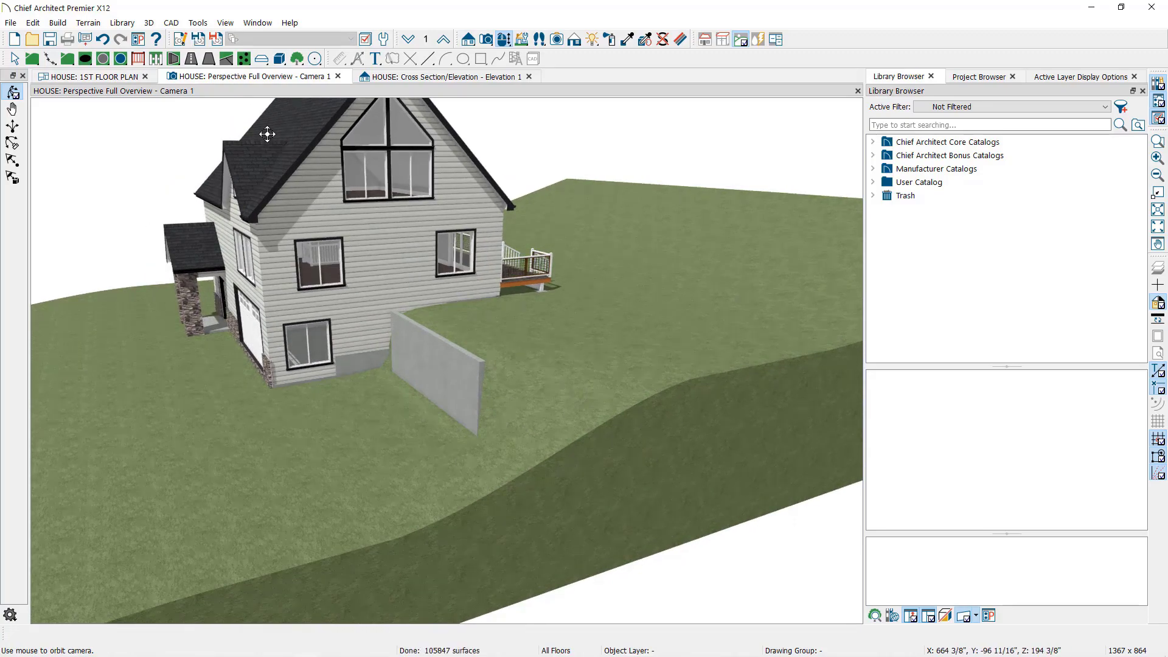
pyautogui.press('space')
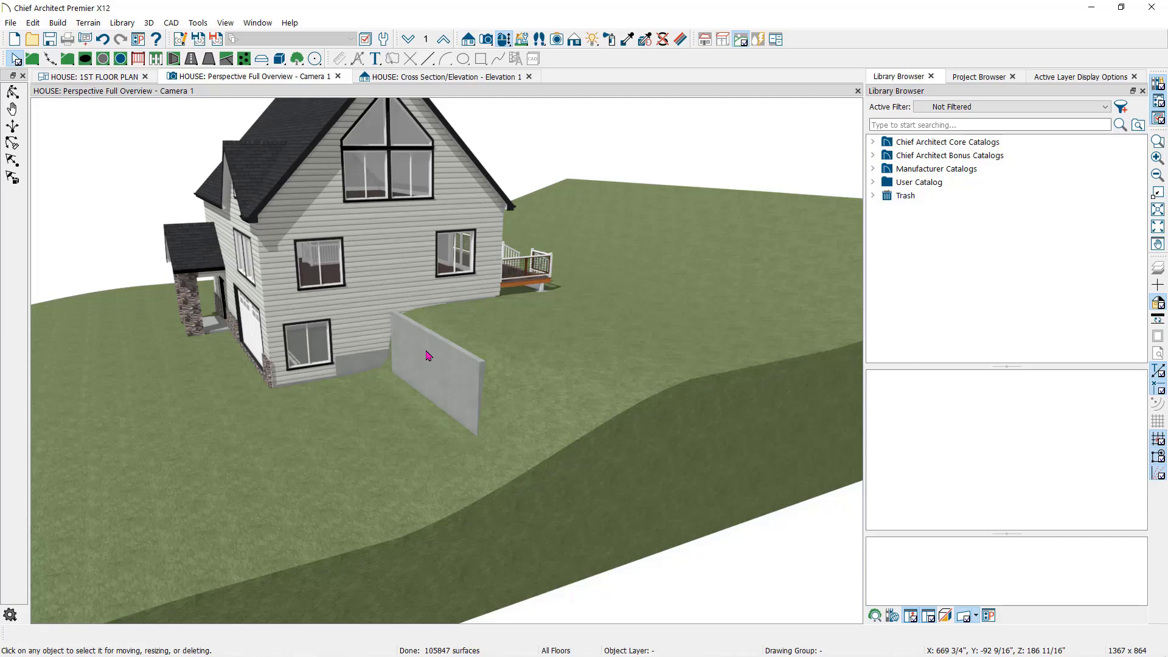
pyautogui.click(428, 356)
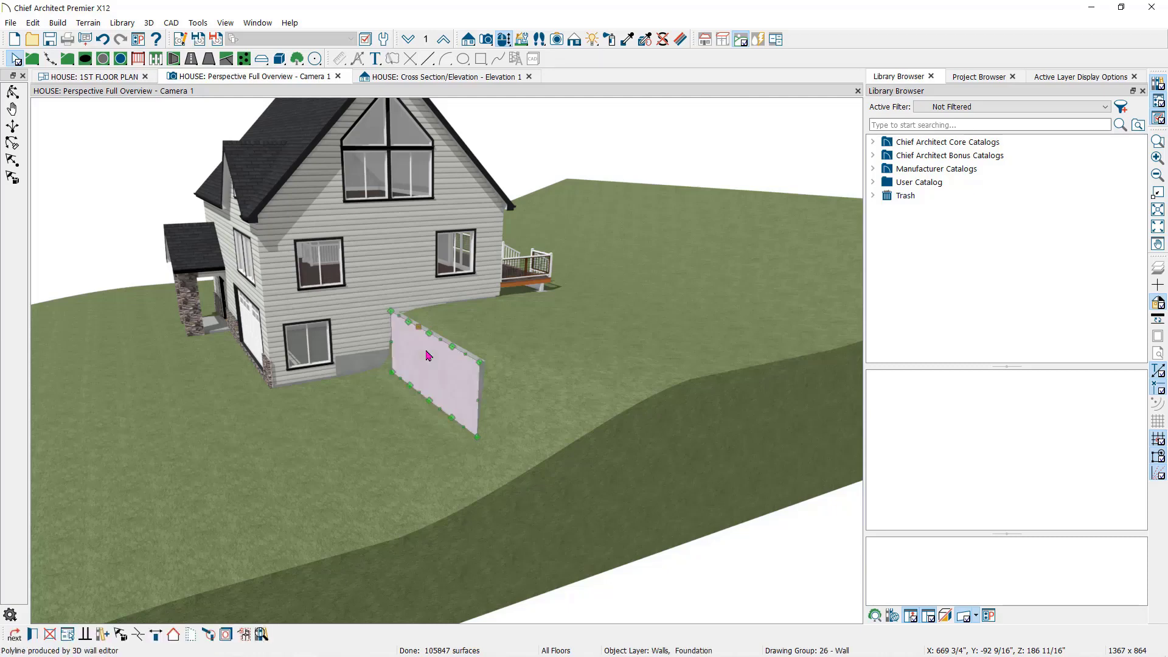
# Step: Change the retaining wall's type to 8" STONE WALL
pyautogui.doubleClick(429, 356)
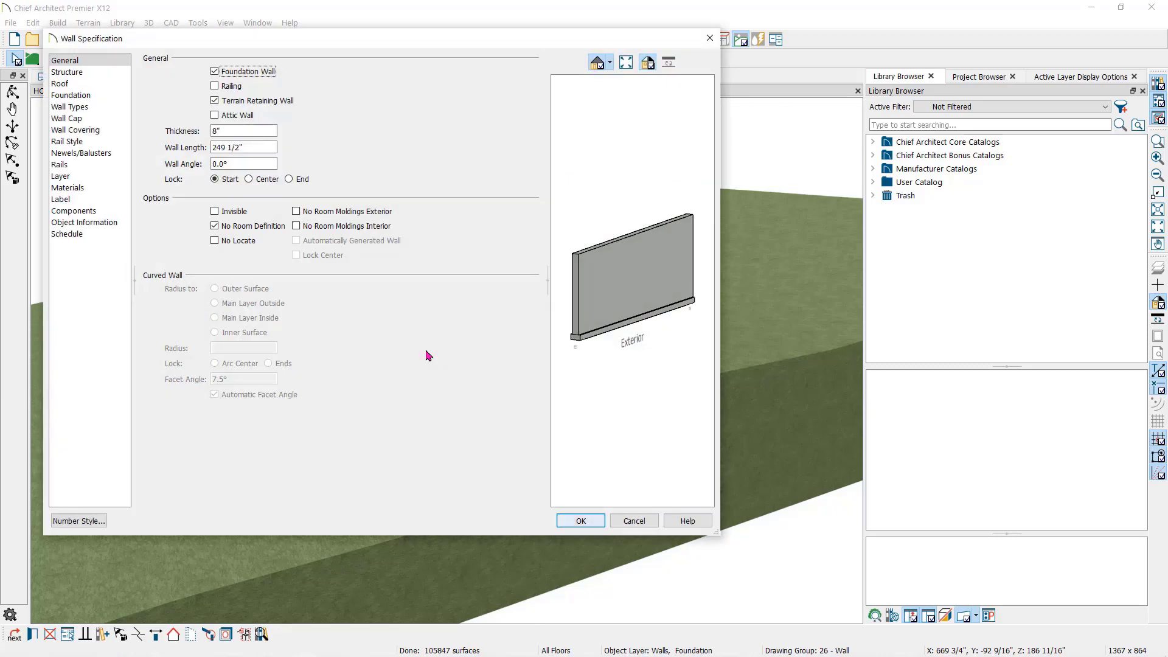
pyautogui.click(92, 108)
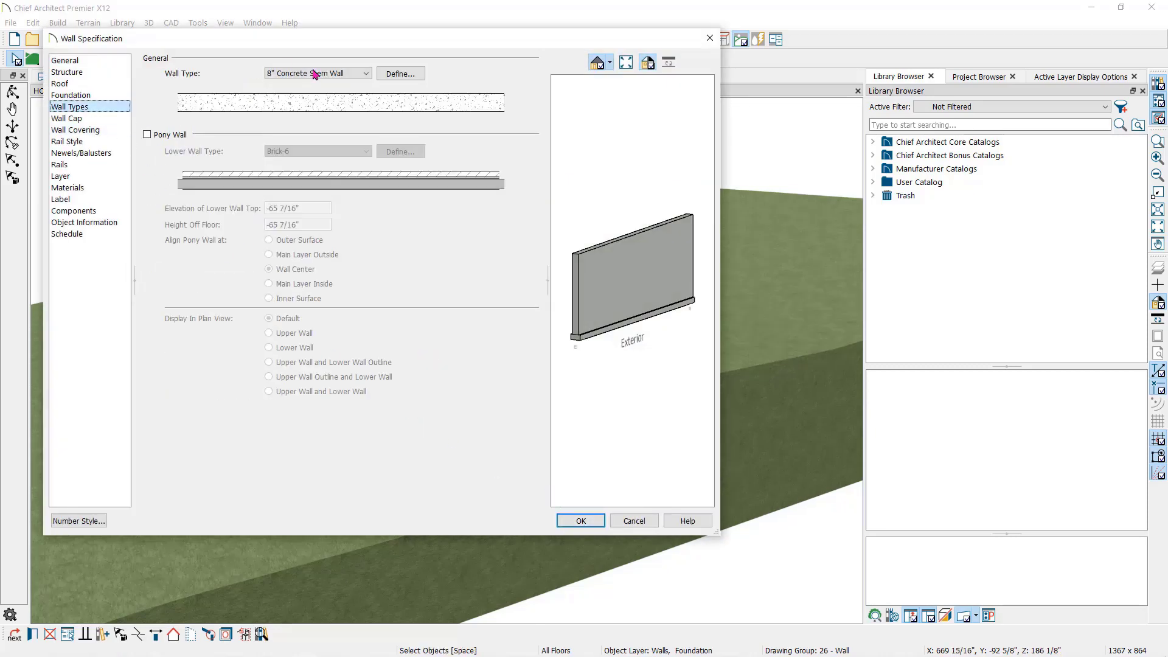
pyautogui.click(321, 74)
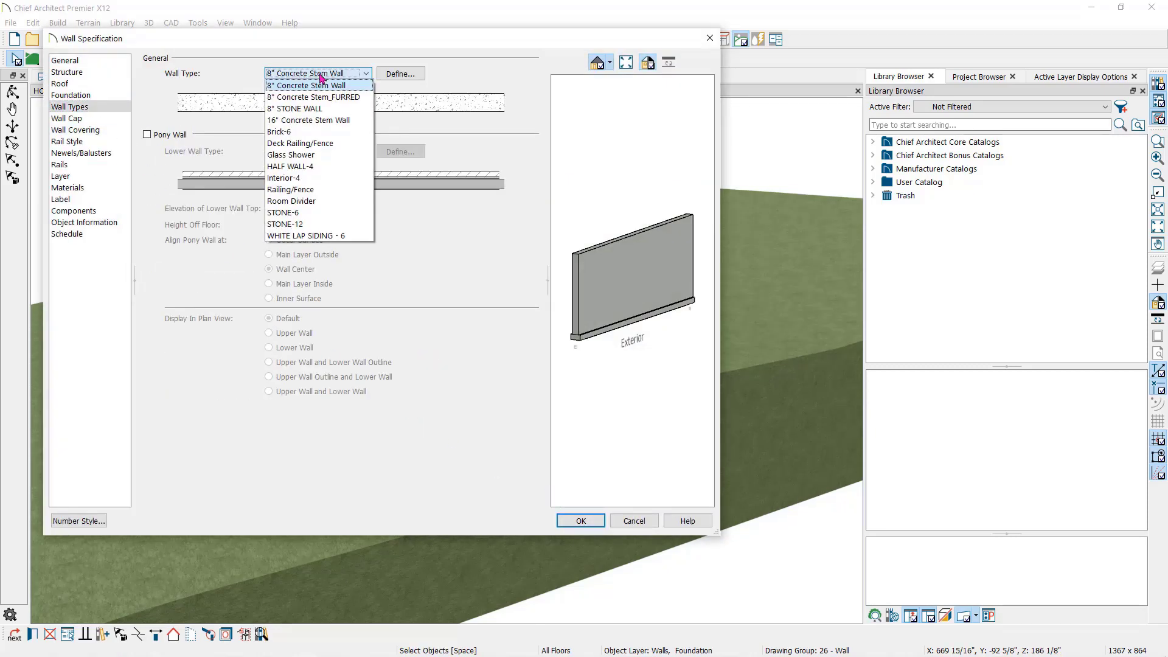
pyautogui.click(298, 109)
# Step: Add a Sill 02 cap profile from the library and set its height to 3
pyautogui.click(81, 119)
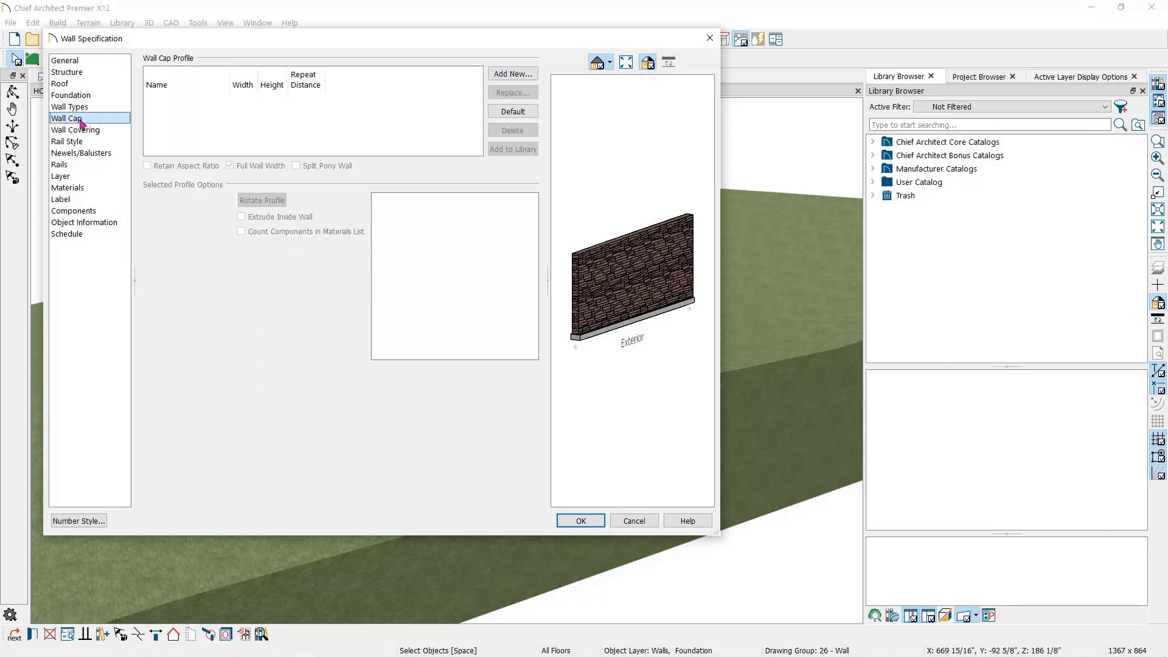
pyautogui.click(514, 74)
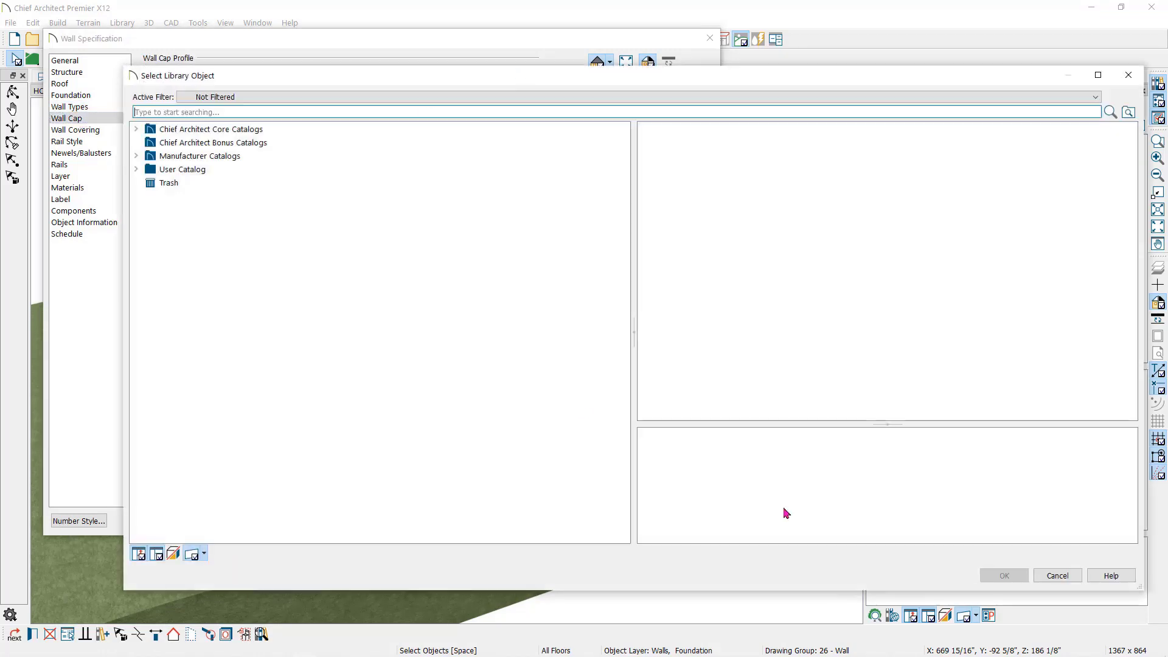
pyautogui.click(166, 112)
pyautogui.write('wall cap')
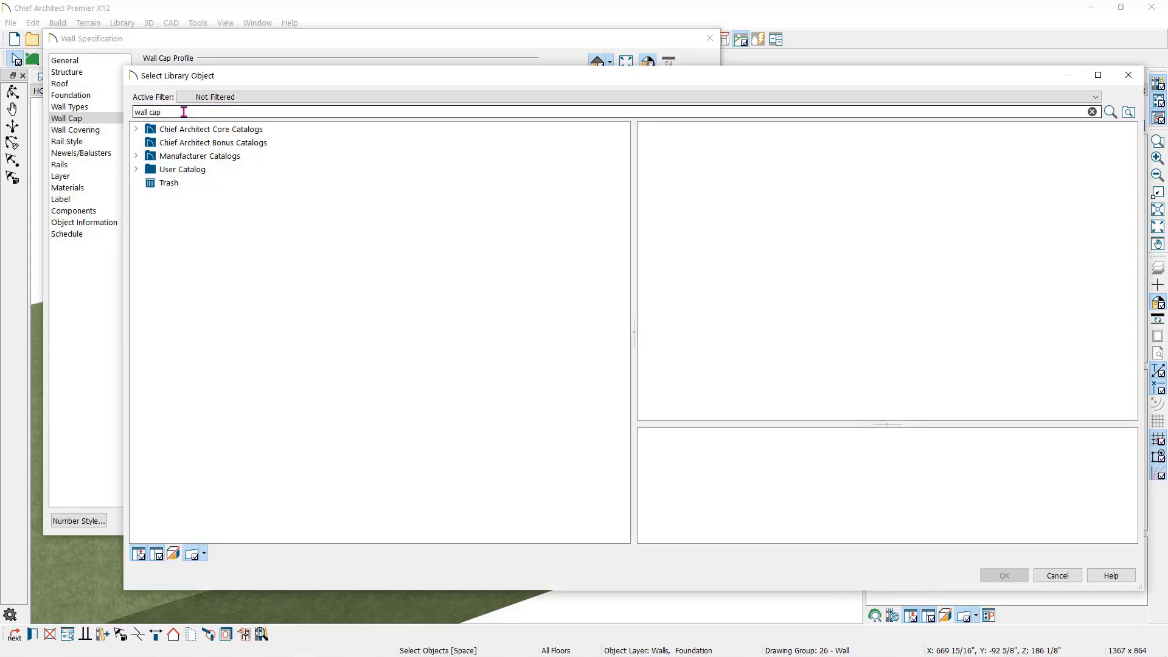
pyautogui.press('Return')
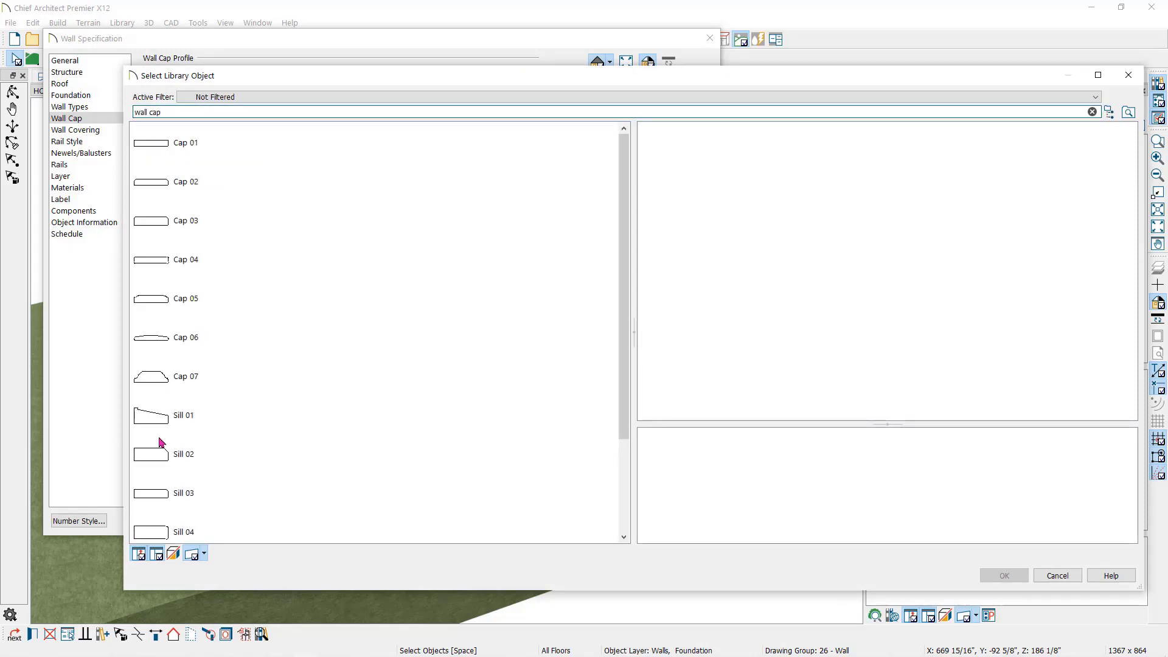
pyautogui.click(189, 457)
pyautogui.click(1004, 576)
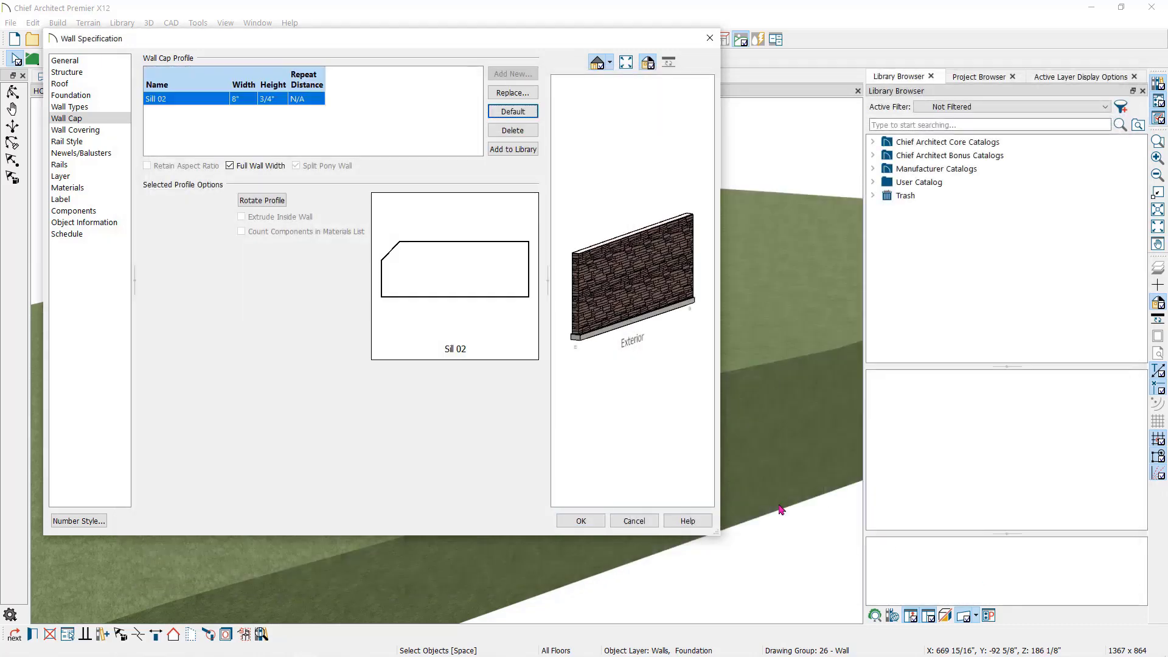
pyautogui.click(268, 99)
pyautogui.write('3')
# Step: Keep the wall's footing enabled in the foundation settings and apply the changes
pyautogui.click(92, 94)
pyautogui.click(147, 124)
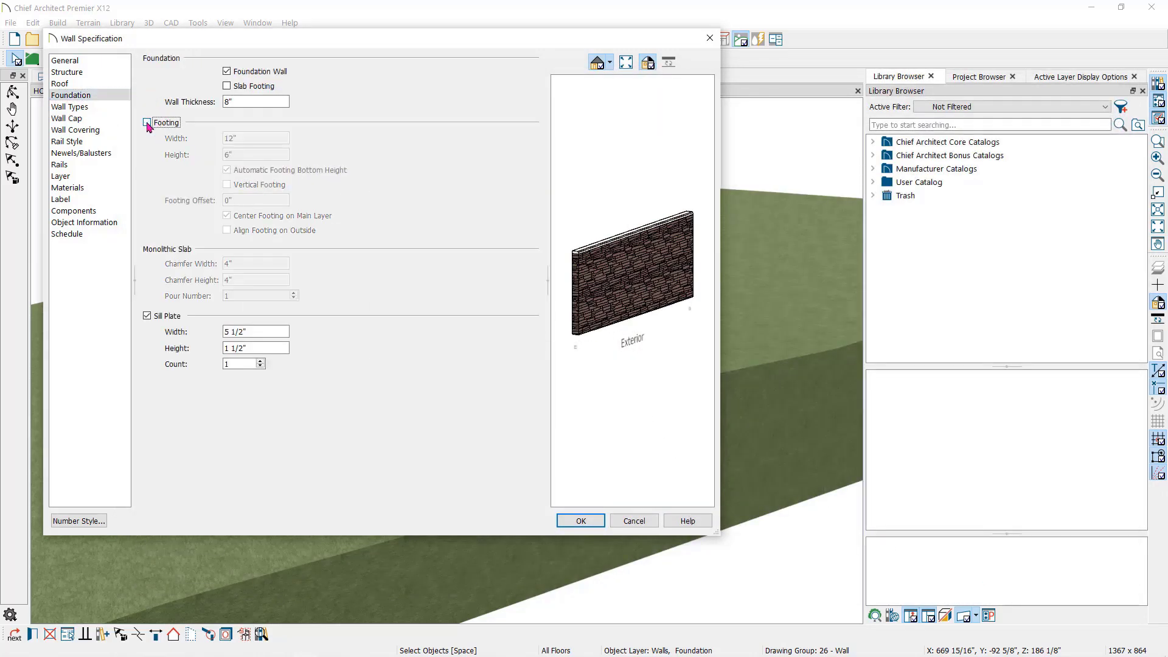
pyautogui.click(147, 123)
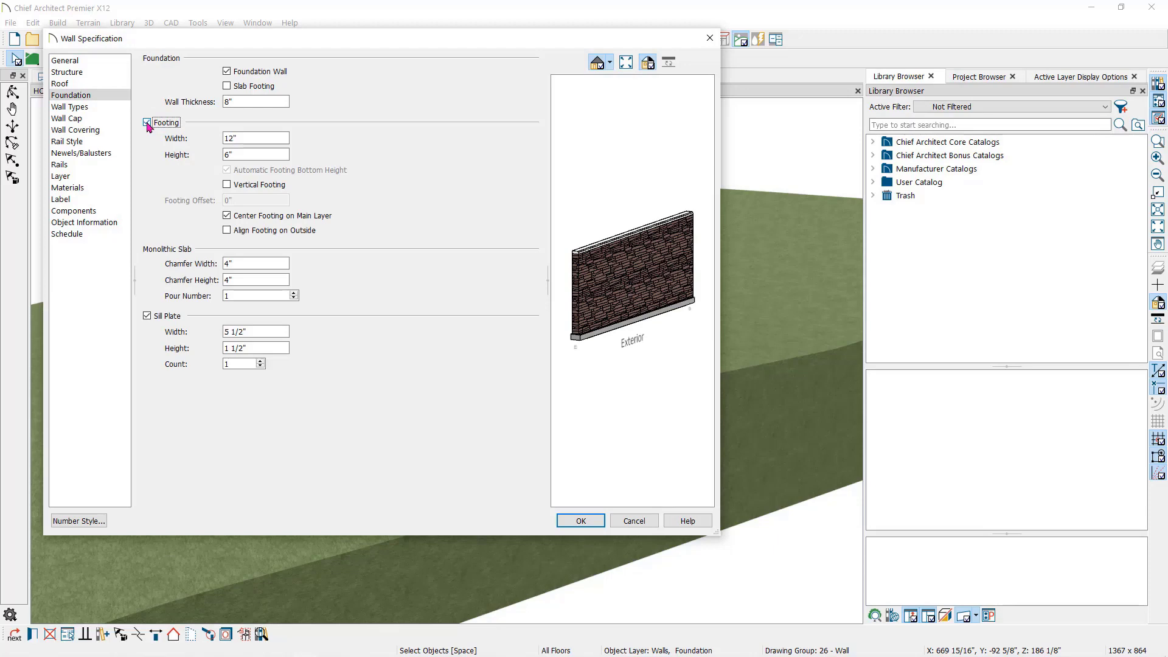
pyautogui.click(581, 521)
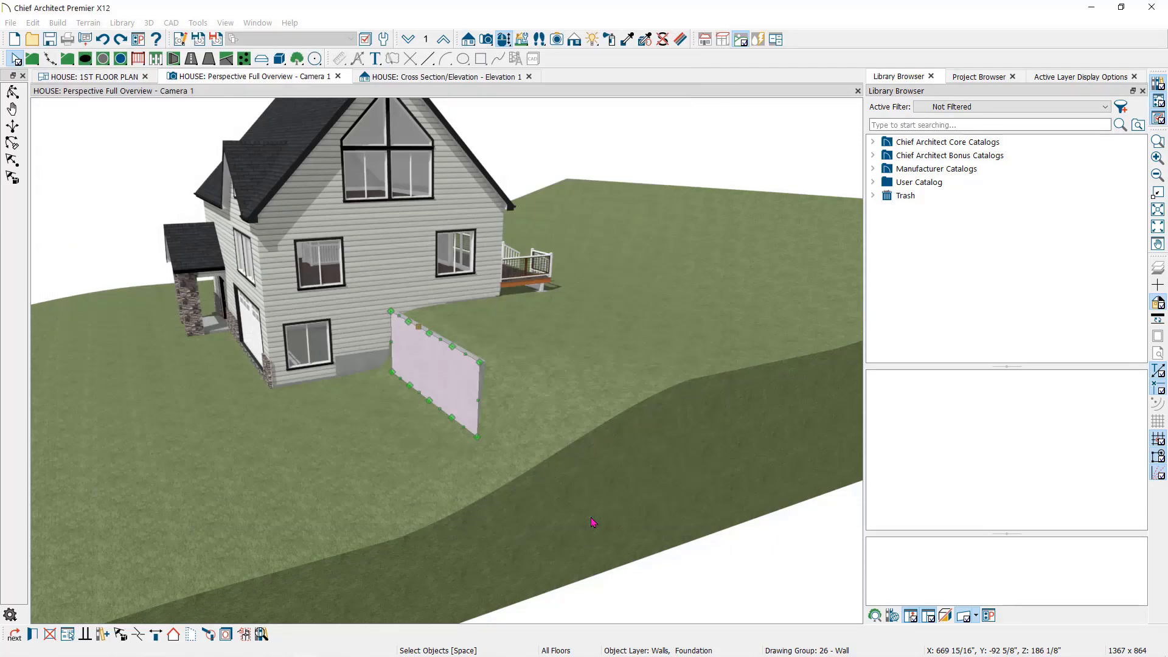
# Step: Paint the retaining wall's cap with concrete sampled from the house
pyautogui.press('Escape')
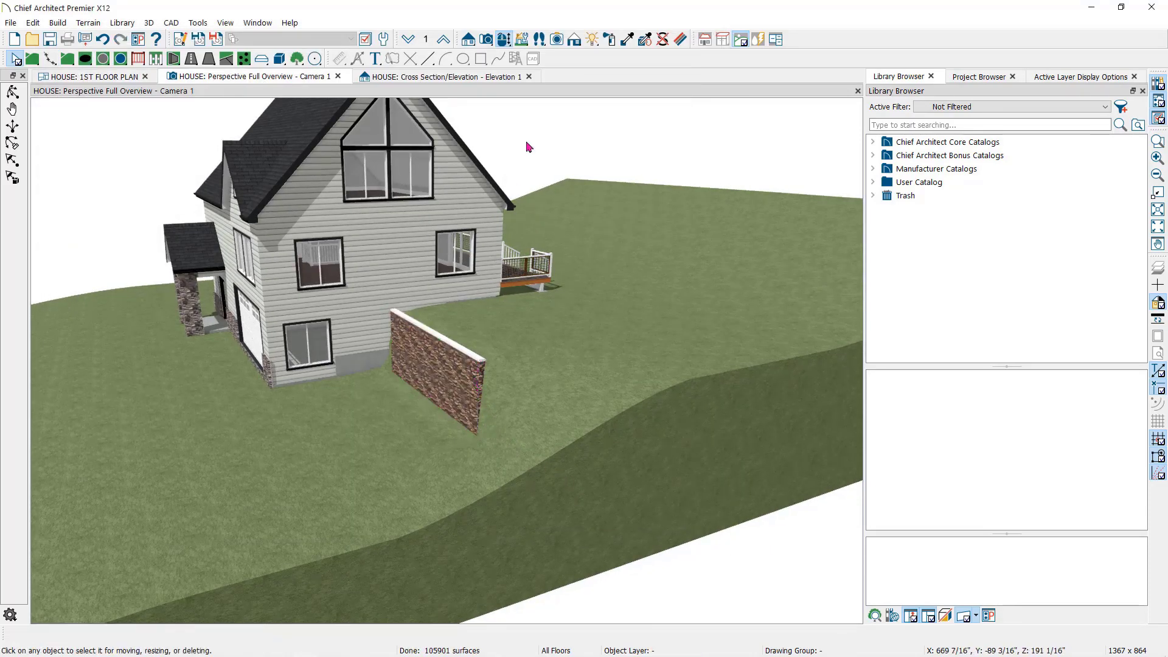
pyautogui.click(627, 39)
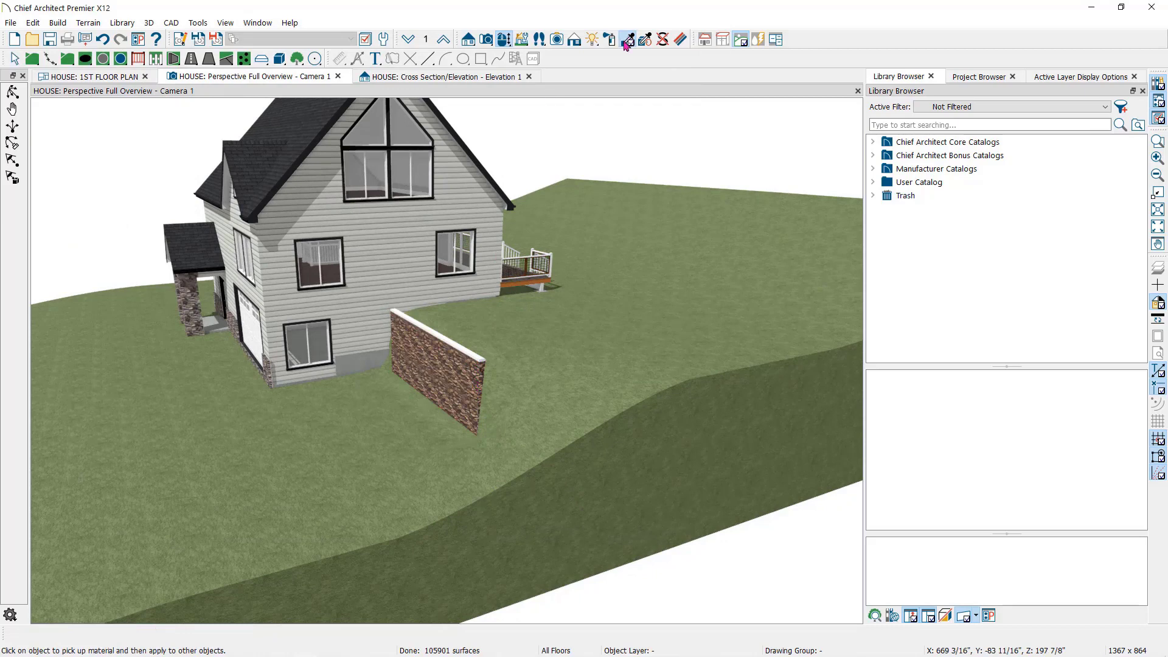
pyautogui.click(376, 352)
pyautogui.click(409, 323)
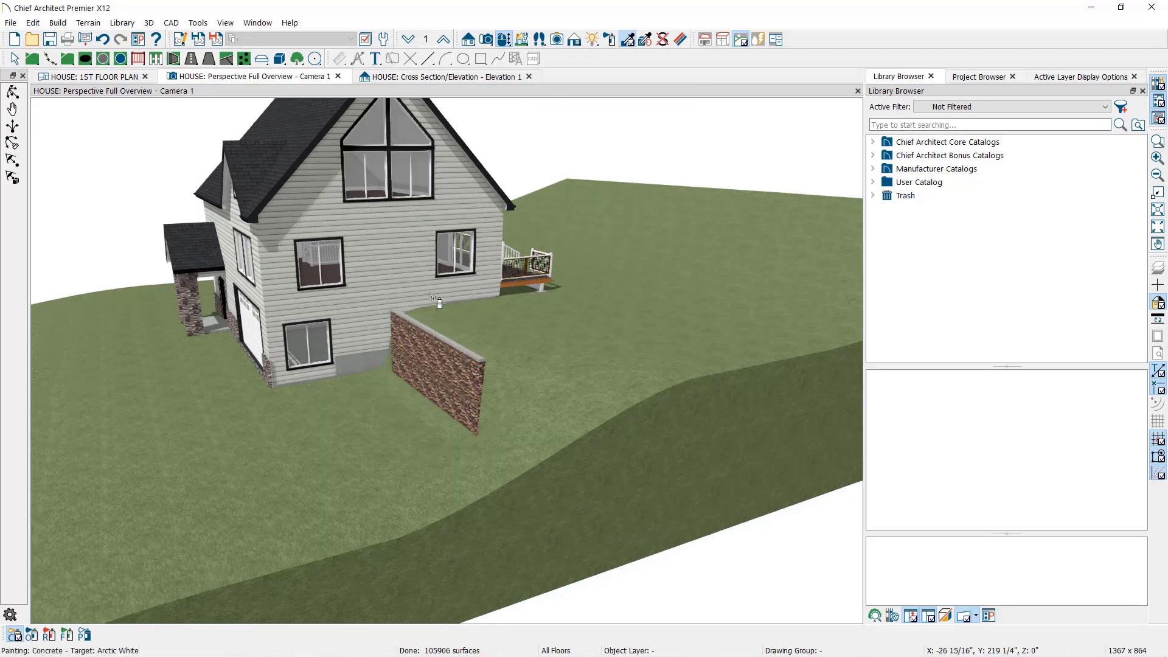
# Step: Paint the retaining wall face with Catania stone sampled from the house
pyautogui.press('Escape')
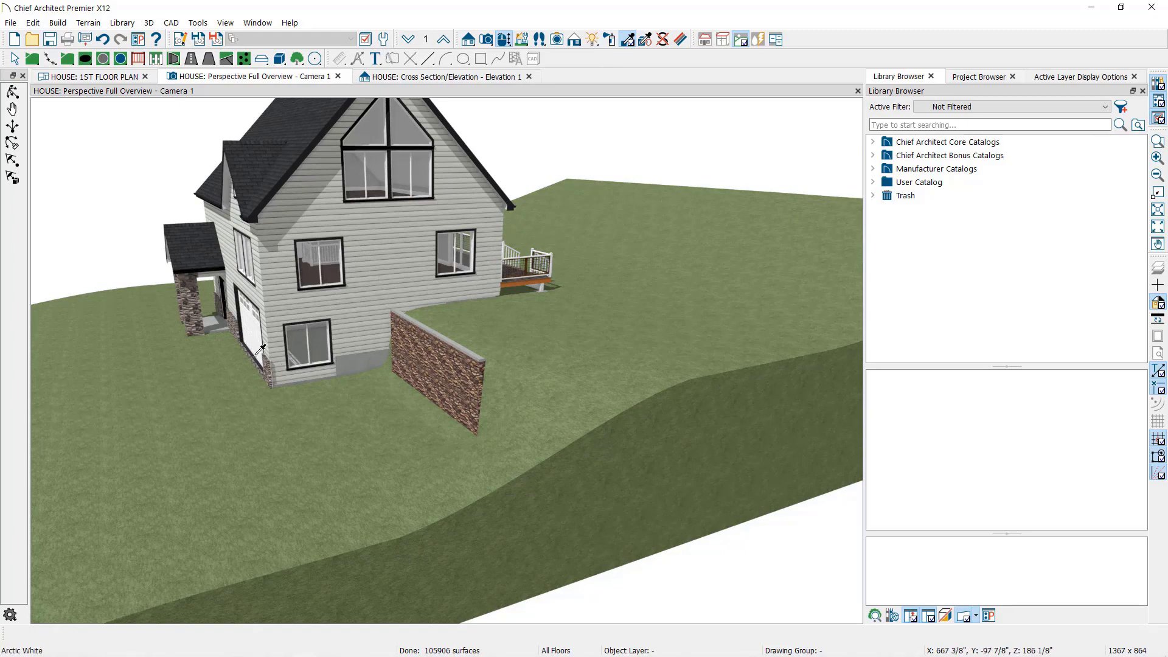
pyautogui.click(192, 304)
pyautogui.click(448, 372)
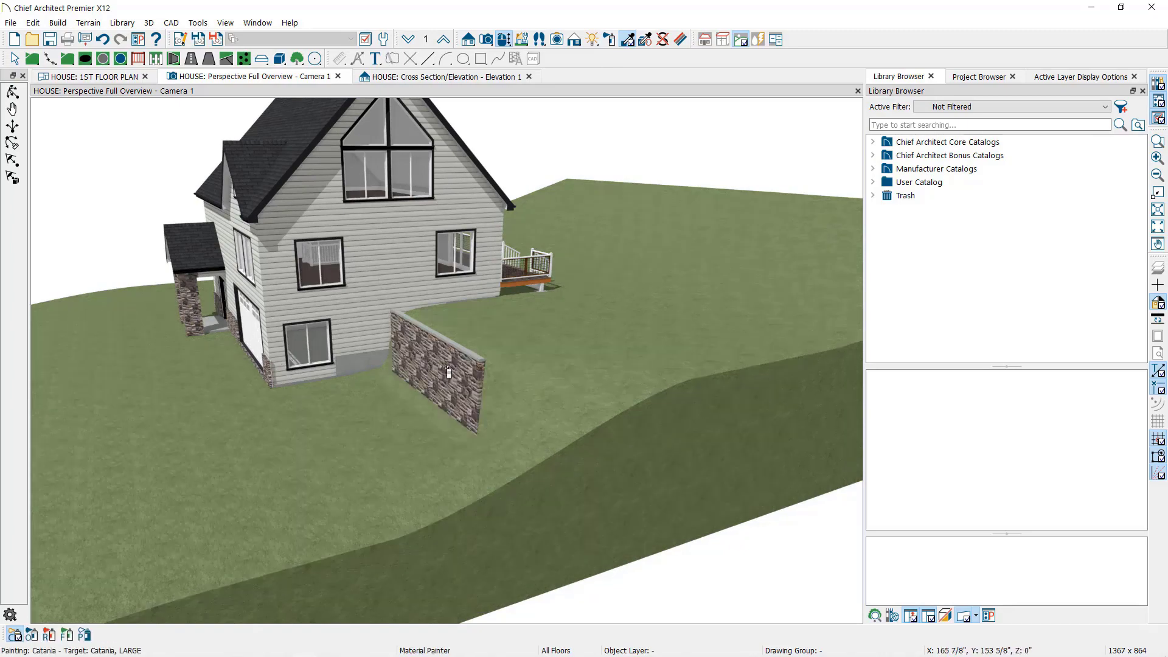